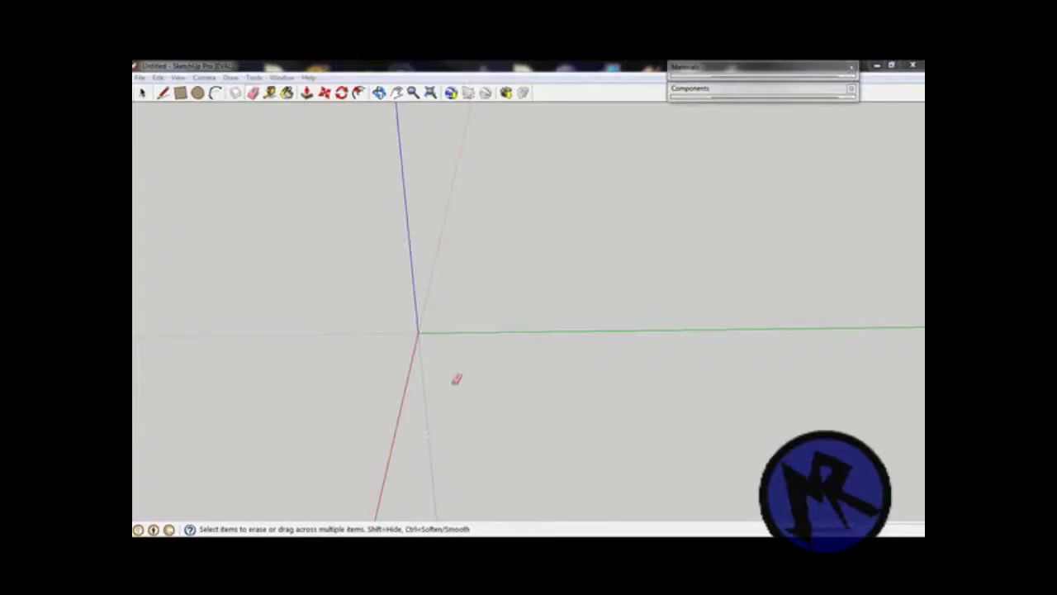
Orbit to a low angle and draw a large rectangle around the origin as the ground
mouse_move(423, 357)
middle_down()
mouse_move(385, 345)
mouse_move(432, 344)
middle_up()
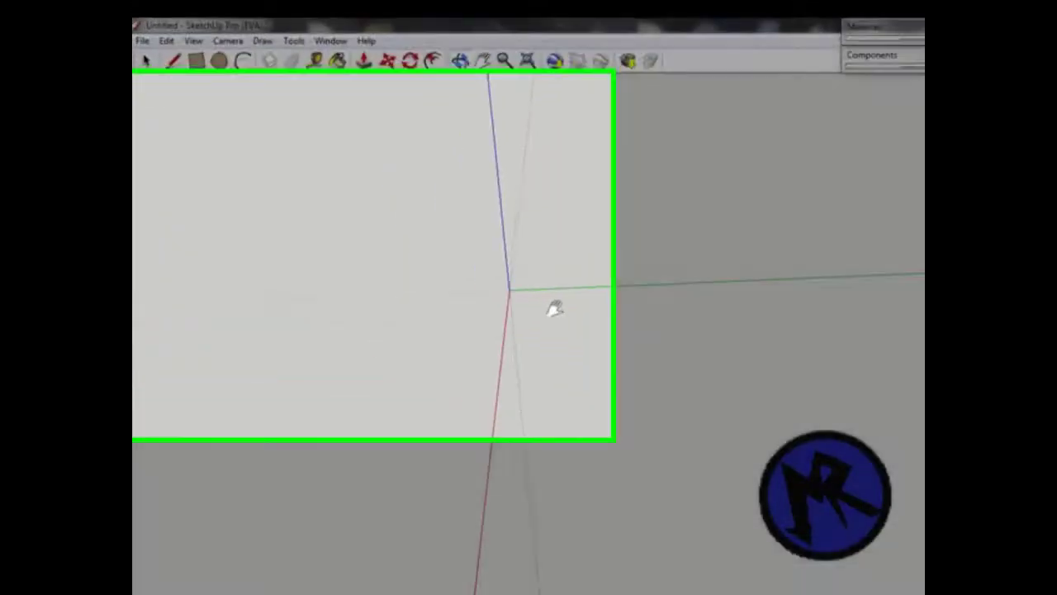
middle_drag(760, 401, 768, 312)
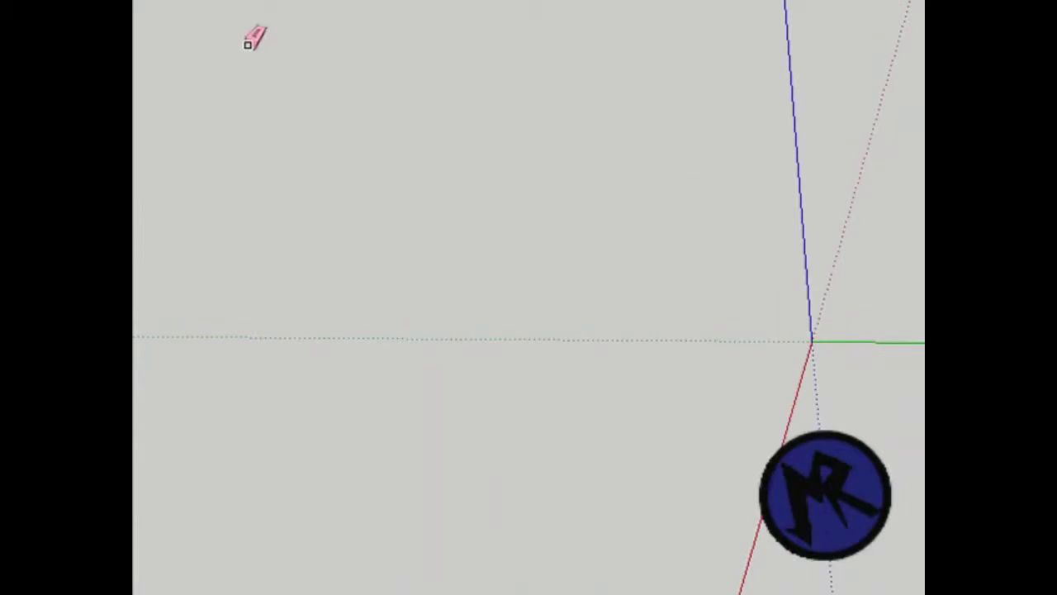
mouse_move(248, 42)
middle_down()
mouse_move(507, 139)
mouse_move(569, 259)
mouse_move(753, 543)
mouse_move(658, 474)
mouse_move(372, 320)
middle_up()
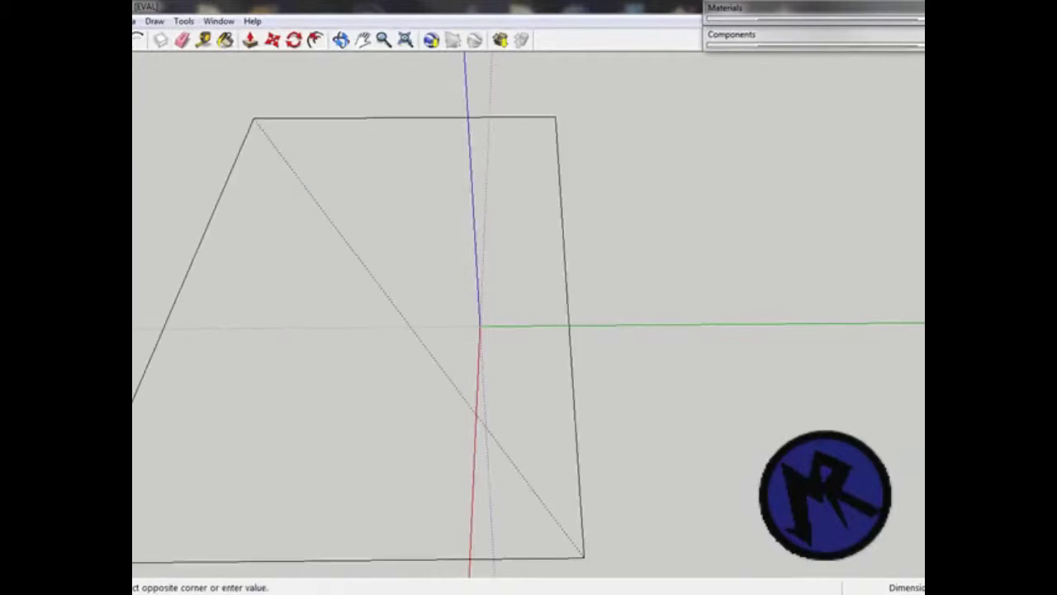
click(578, 546)
mouse_move(578, 545)
middle_down()
mouse_move(514, 335)
mouse_move(521, 309)
middle_up()
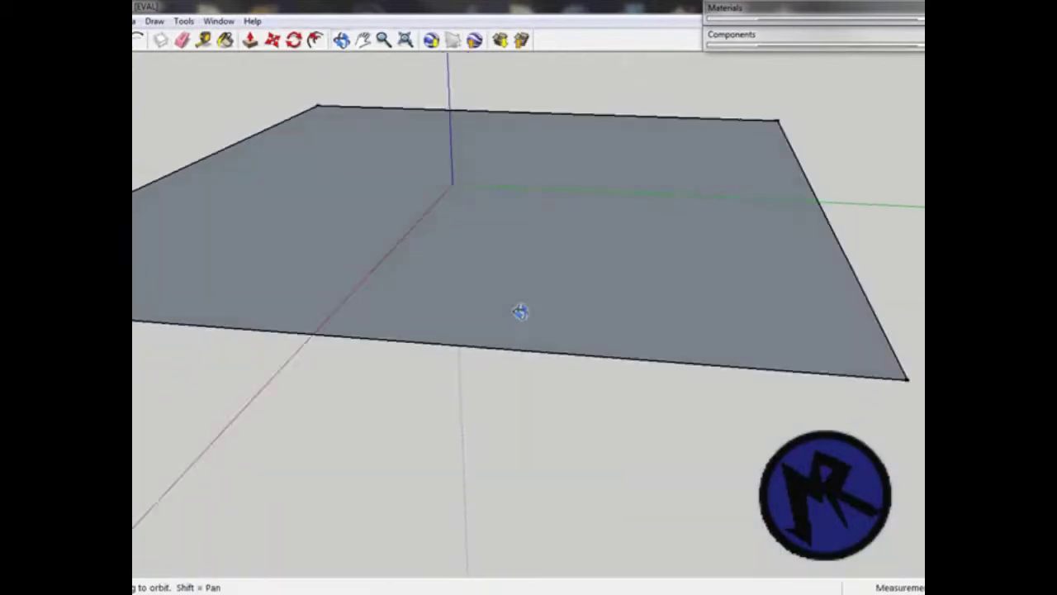
Reactivate the Rectangle tool and zoom in on the origin
key(r)
scroll(578, 373, up, 3)
scroll(484, 200, up, 2)
scroll(475, 239, up, 2)
Draw a square from the origin with a slightly smaller inset rectangle, then push/pull the border strip up into low walls
click(462, 250)
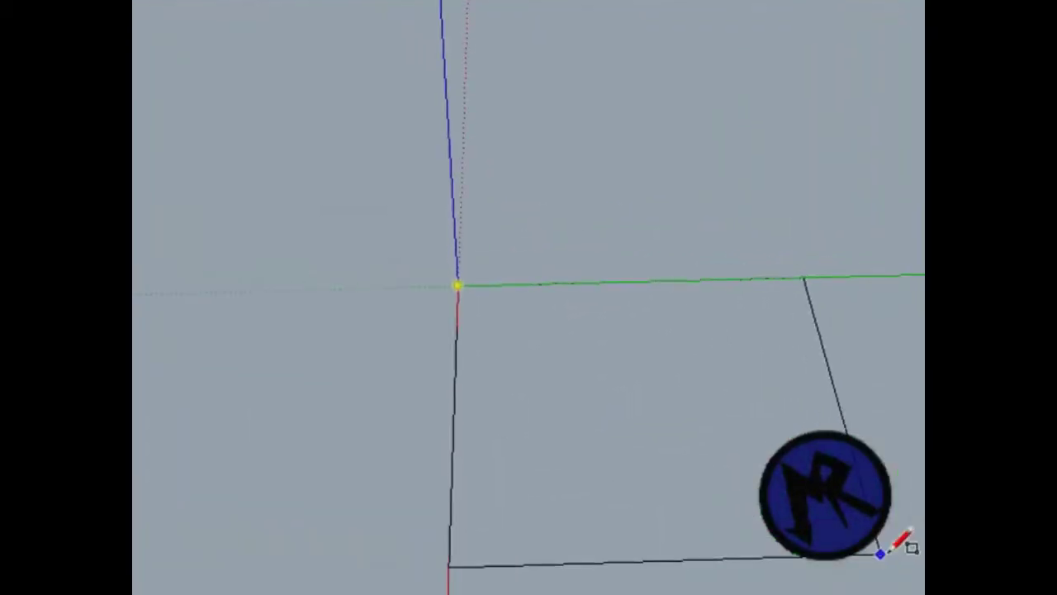
click(882, 552)
click(477, 305)
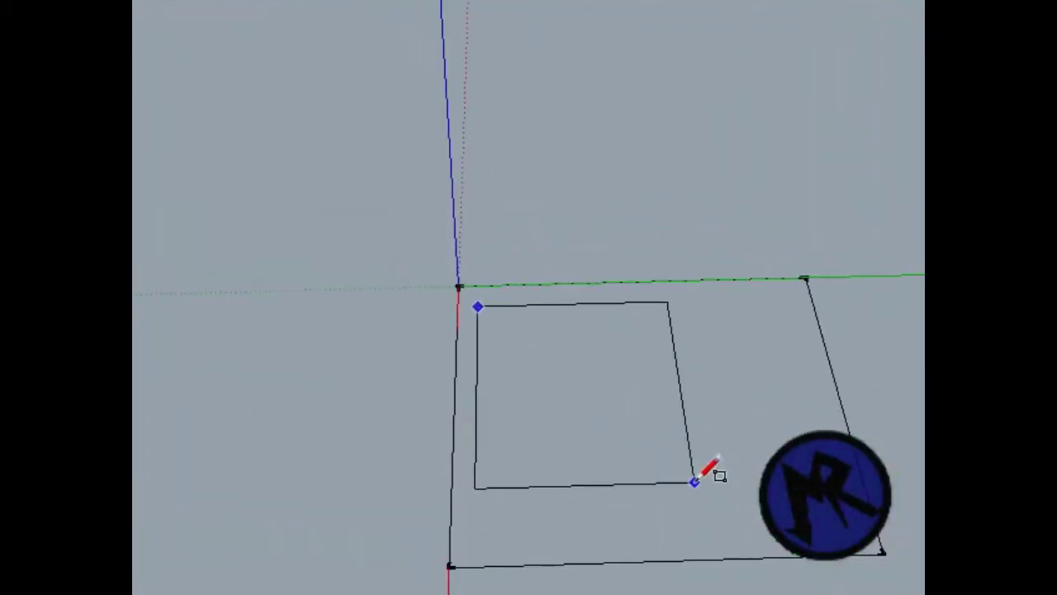
click(881, 536)
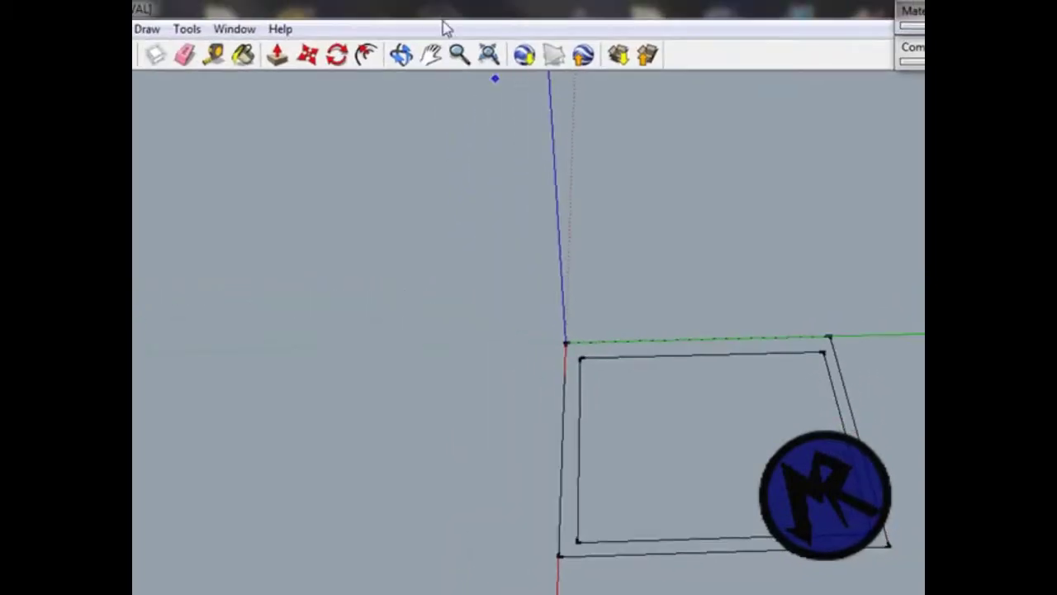
key(p)
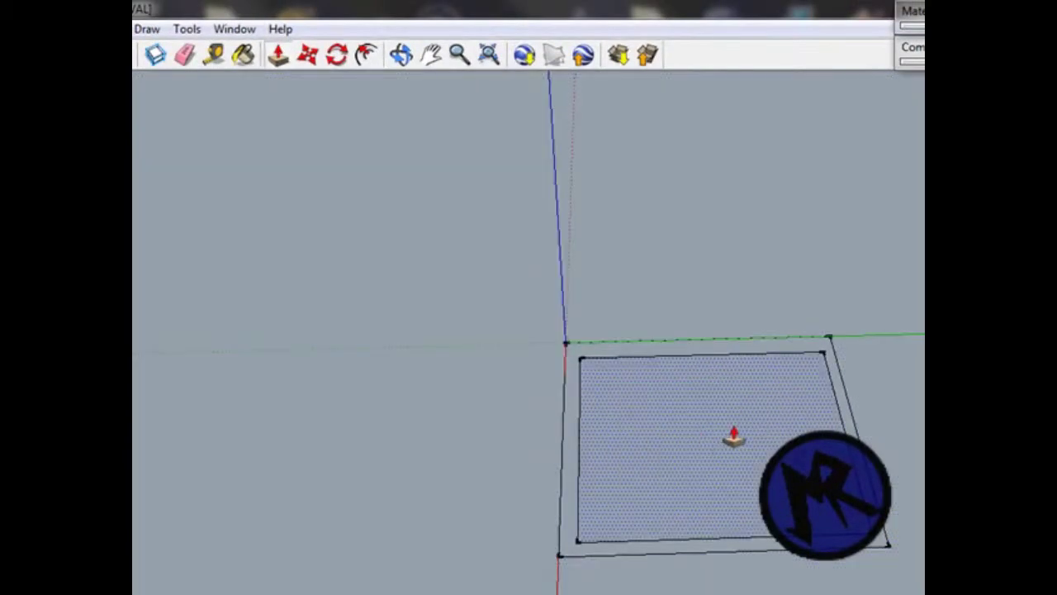
click(570, 475)
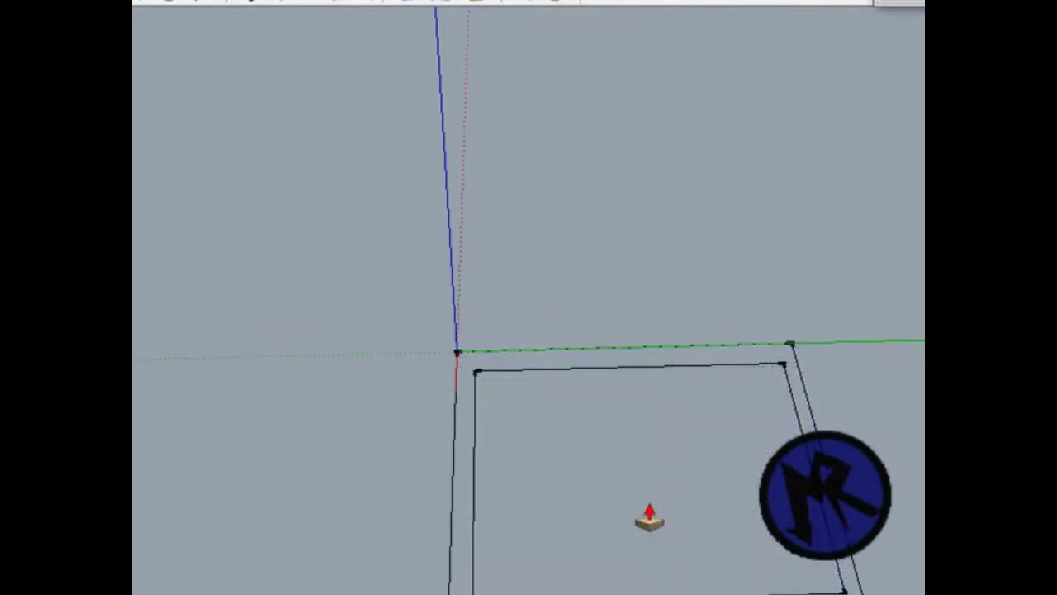
Push/pull the inner square up into a box about as tall as it is wide
drag(650, 516, 633, 361)
middle_drag(632, 361, 583, 233)
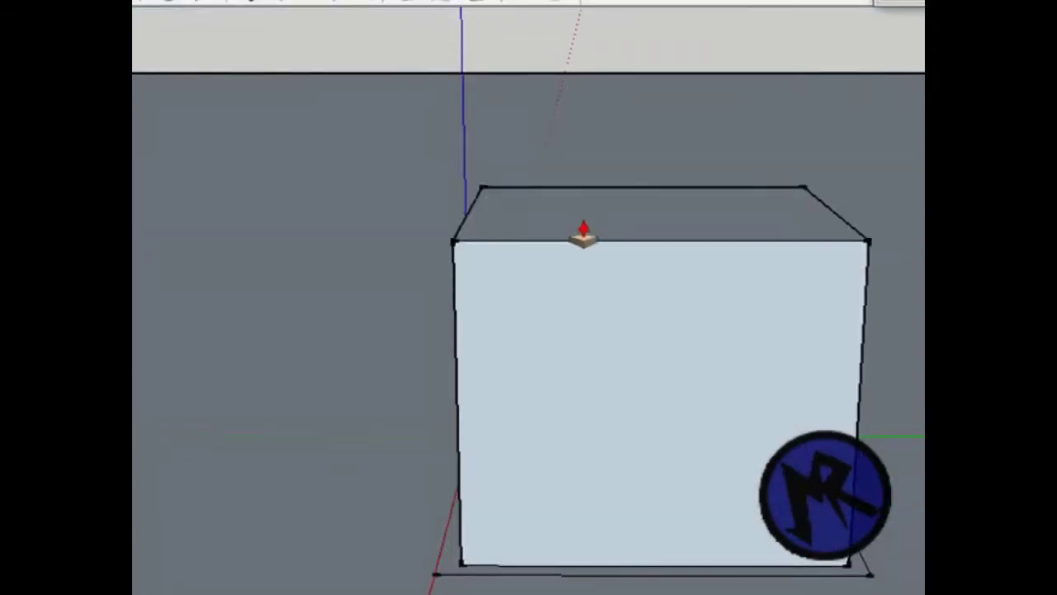
drag(583, 234, 572, 371)
middle_drag(571, 373, 573, 385)
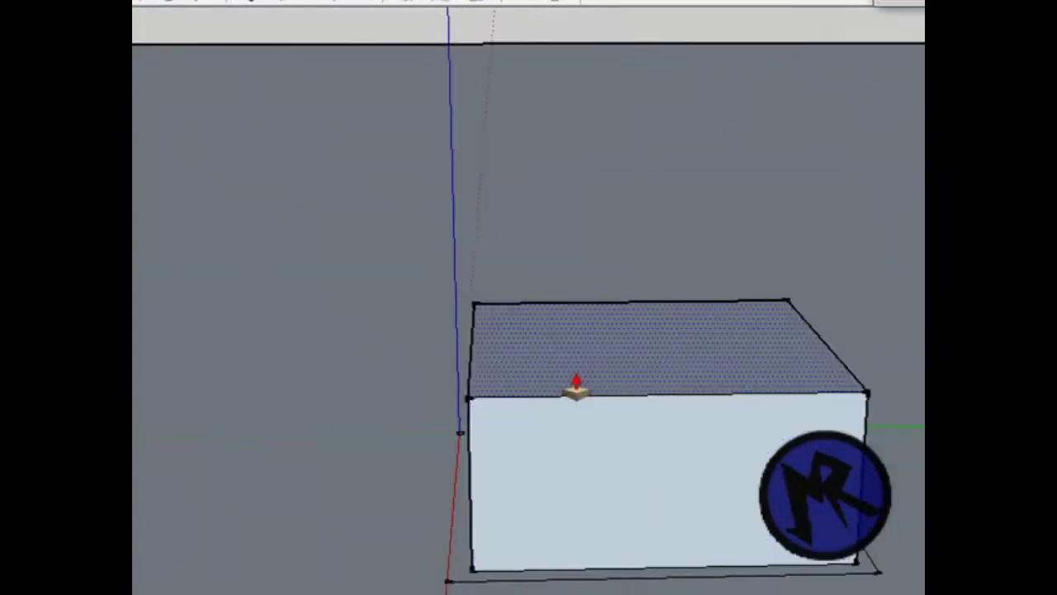
drag(573, 385, 595, 266)
Orbit around the box to inspect its sides and front
middle_drag(738, 342, 658, 297)
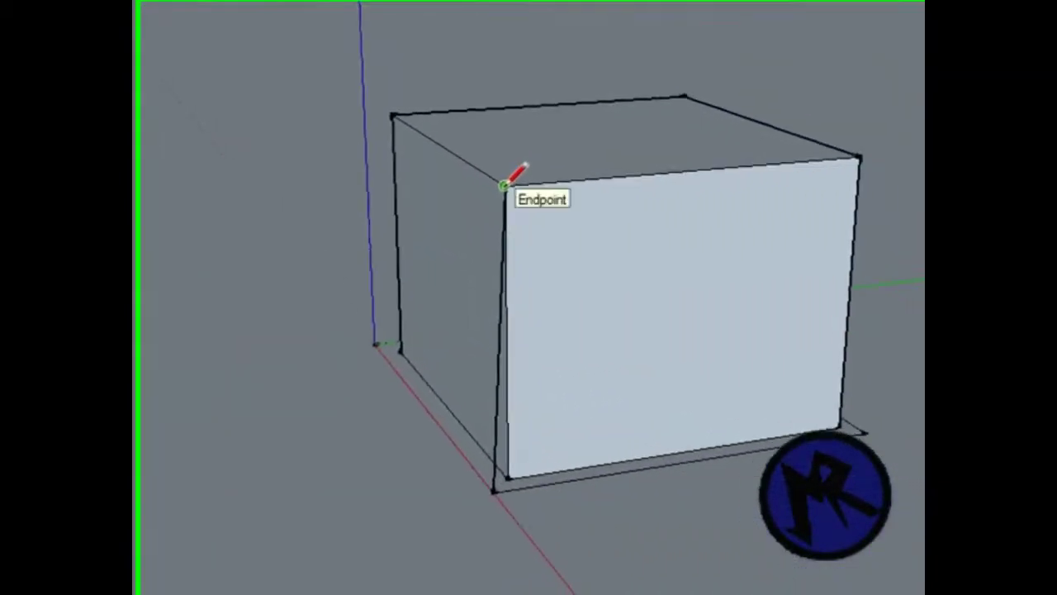
click(748, 273)
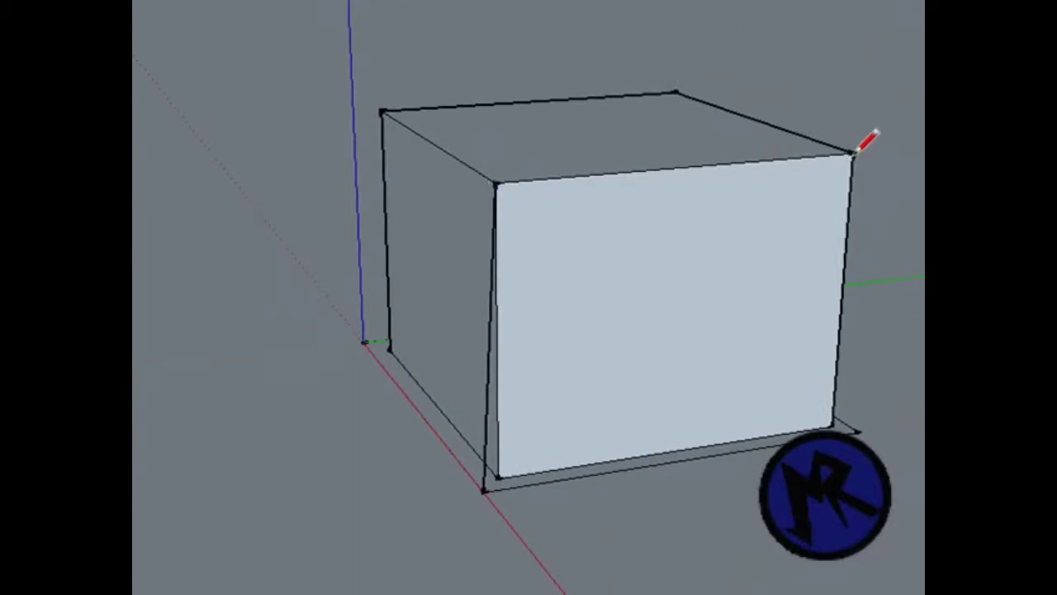
middle_drag(855, 153, 338, 184)
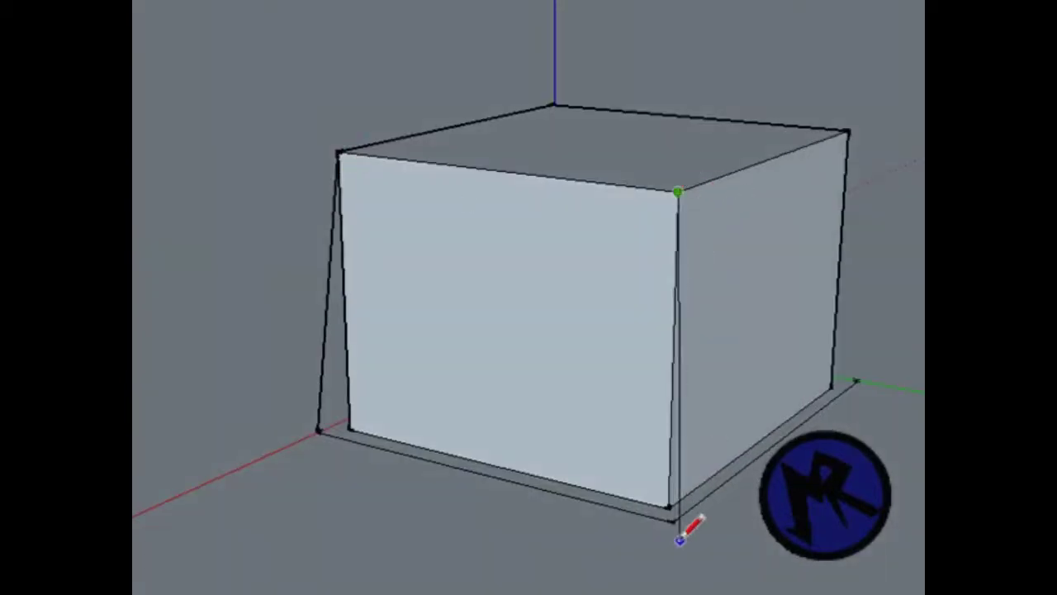
mouse_move(670, 520)
middle_down()
mouse_move(174, 471)
mouse_move(388, 315)
middle_up()
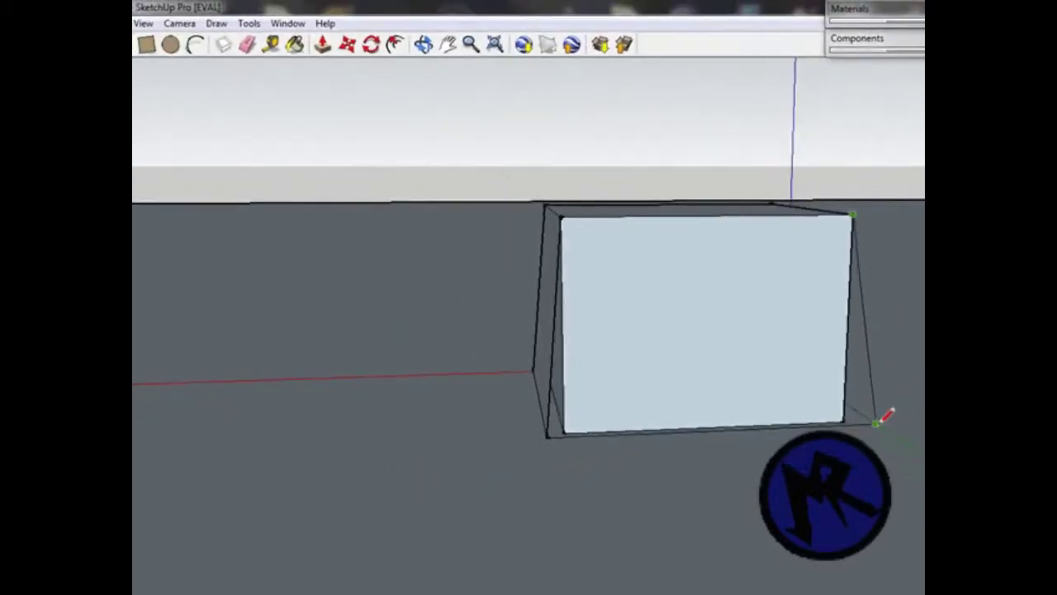
mouse_move(883, 418)
middle_down()
mouse_move(430, 439)
mouse_move(436, 388)
middle_up()
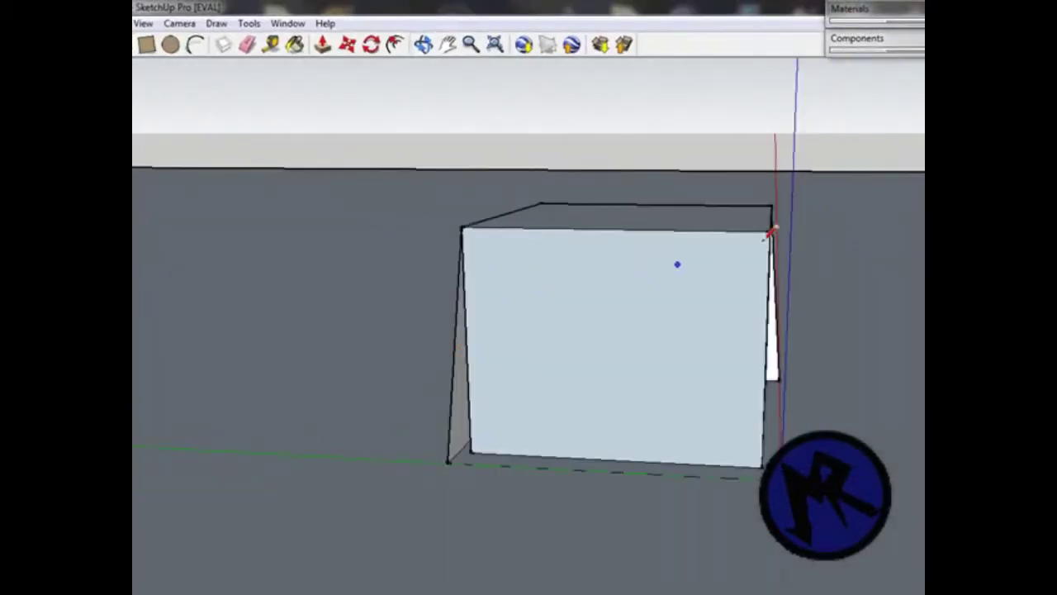
mouse_move(667, 425)
middle_down()
mouse_move(489, 422)
mouse_move(265, 507)
mouse_move(708, 421)
mouse_move(537, 409)
mouse_move(411, 474)
mouse_move(590, 457)
mouse_move(684, 385)
mouse_move(662, 373)
mouse_move(628, 410)
mouse_move(632, 509)
mouse_move(533, 375)
mouse_move(529, 467)
mouse_move(514, 427)
mouse_move(514, 450)
middle_up()
key(l)
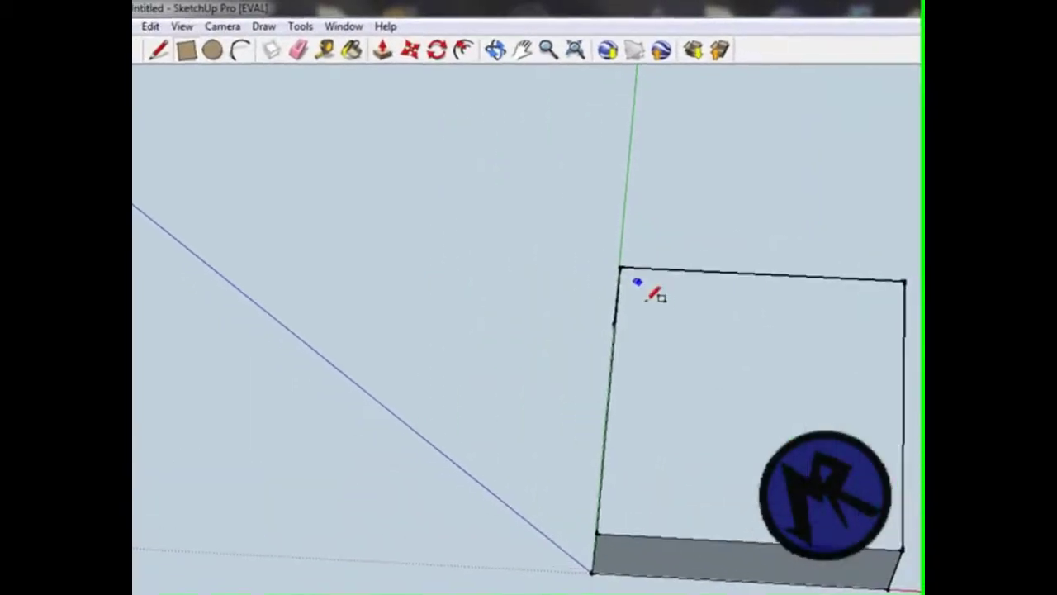
Draw two nested rectangles inset on the box's top face
click(454, 224)
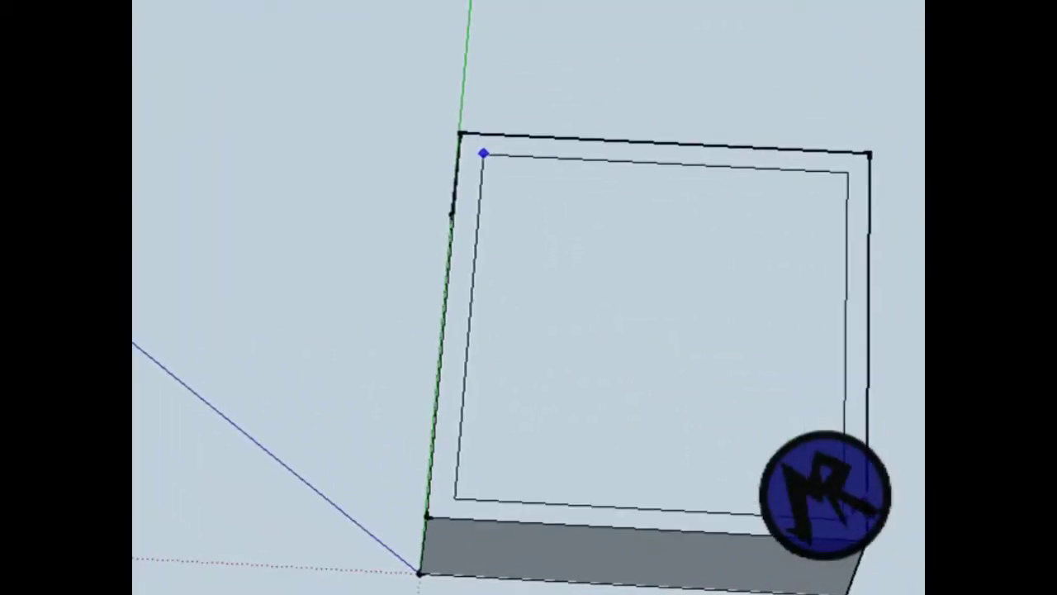
click(496, 167)
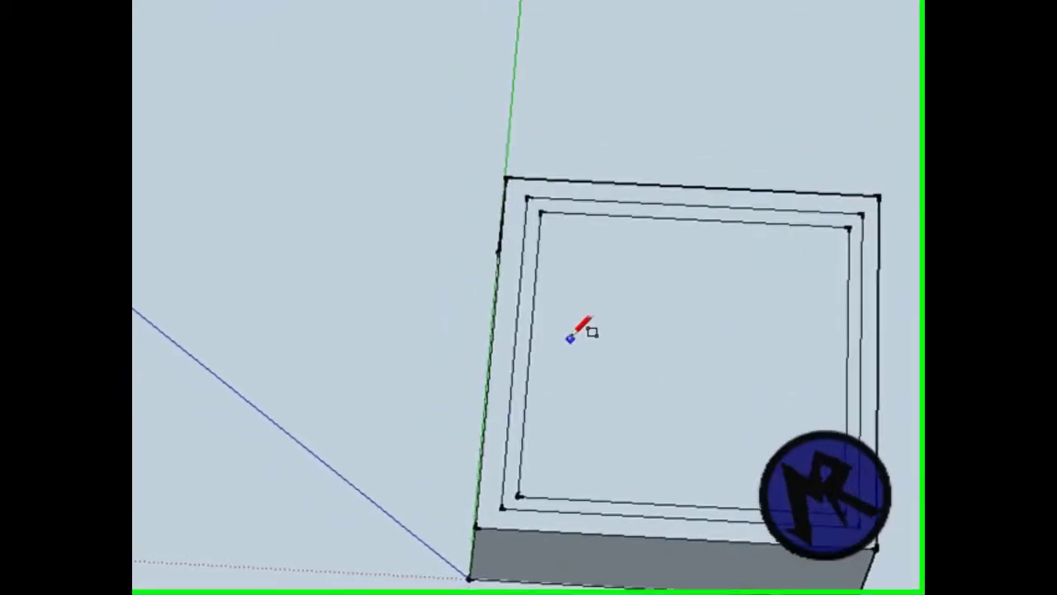
middle_drag(579, 330, 722, 113)
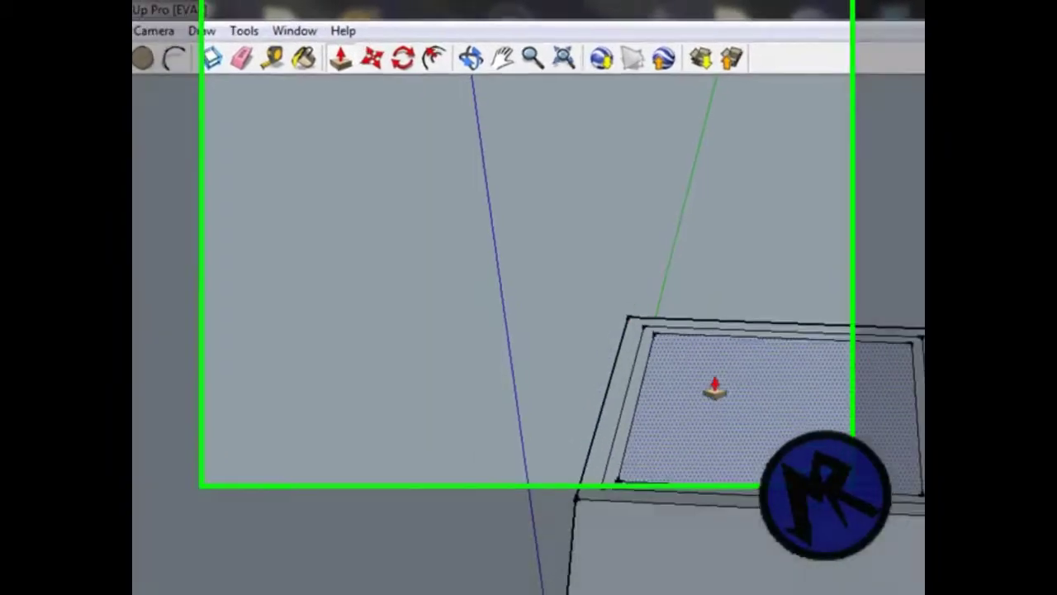
Pull the inner top rectangle up into a smaller block stacked on the box
drag(693, 343, 735, 265)
middle_drag(746, 212, 754, 125)
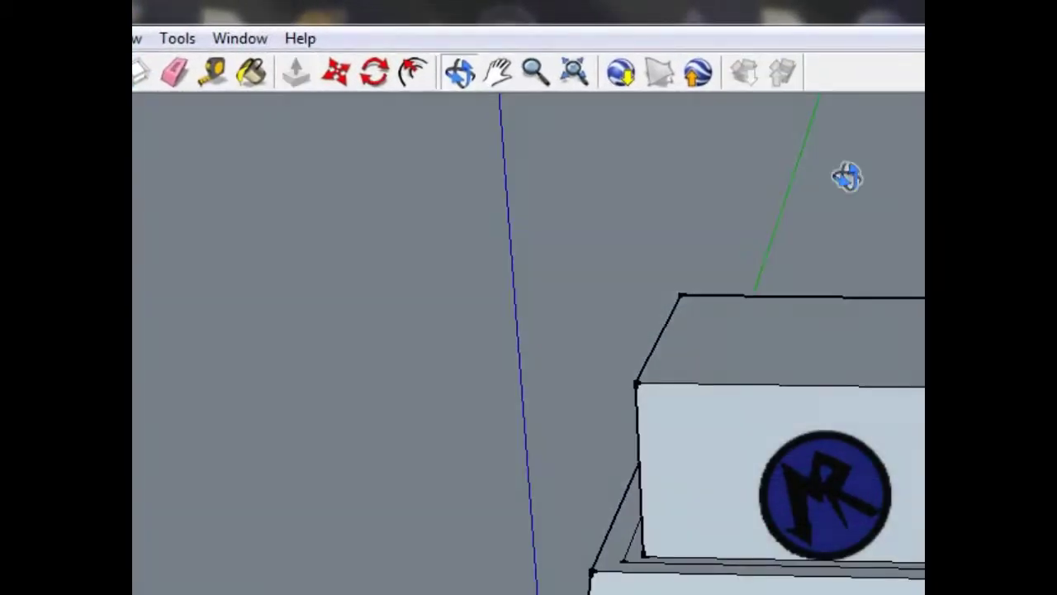
middle_drag(846, 175, 868, 130)
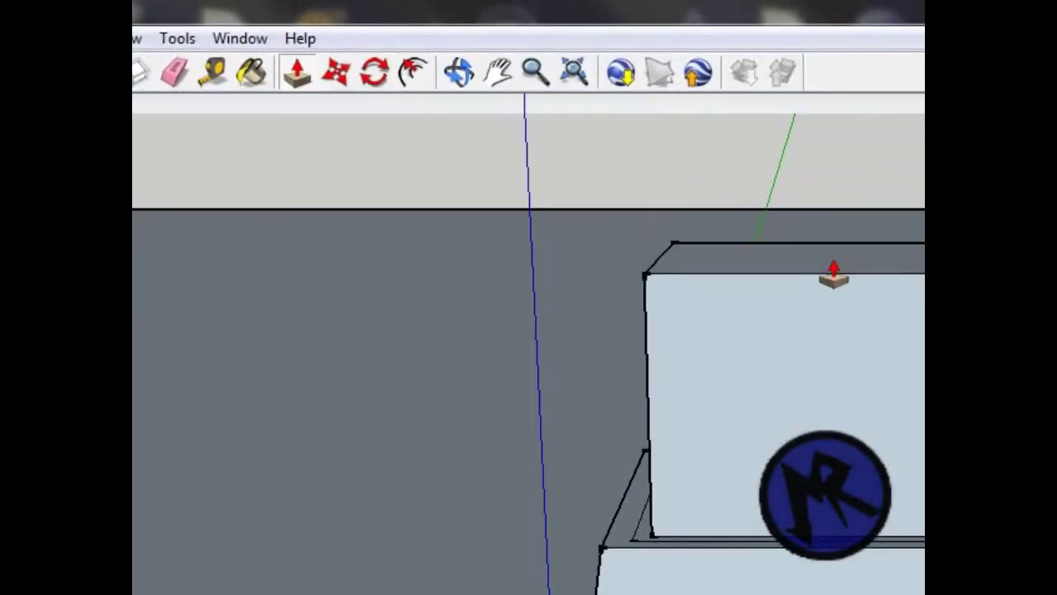
middle_drag(746, 276, 862, 284)
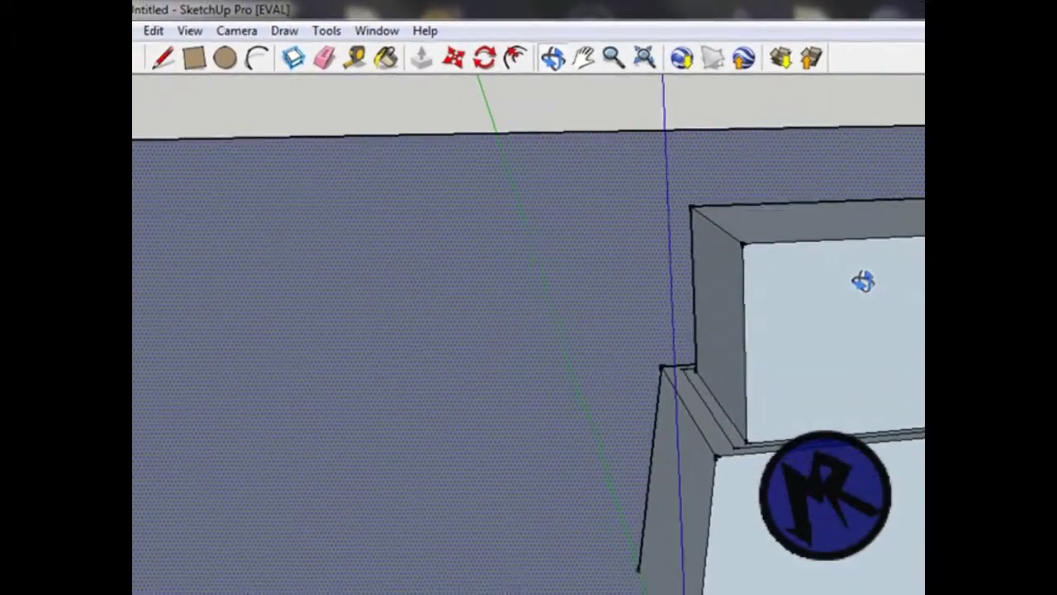
Draw slanted edges from the upper block's top corners down to the lower box's corners
click(188, 56)
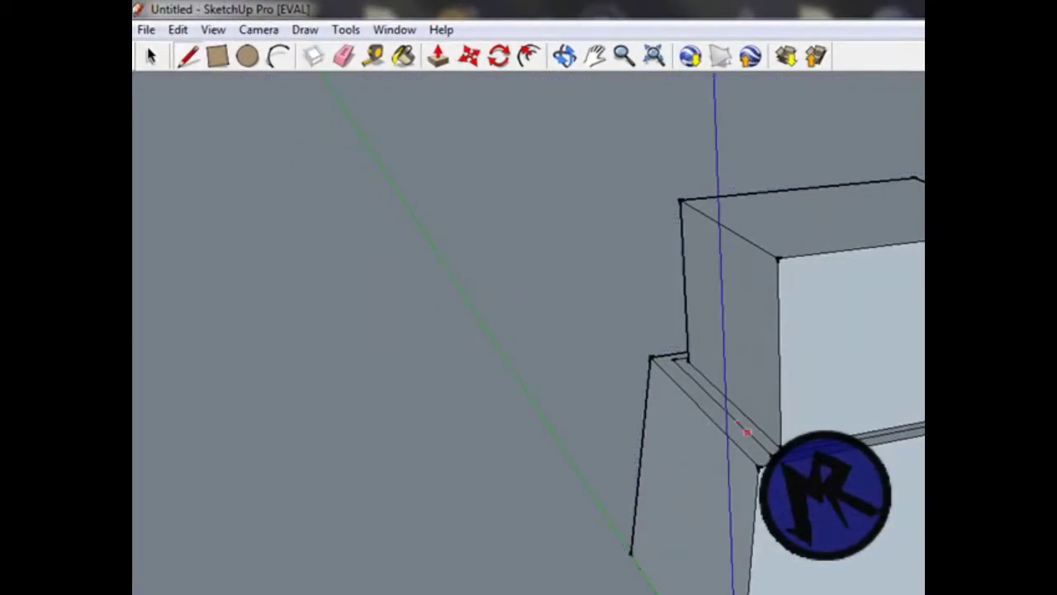
click(776, 258)
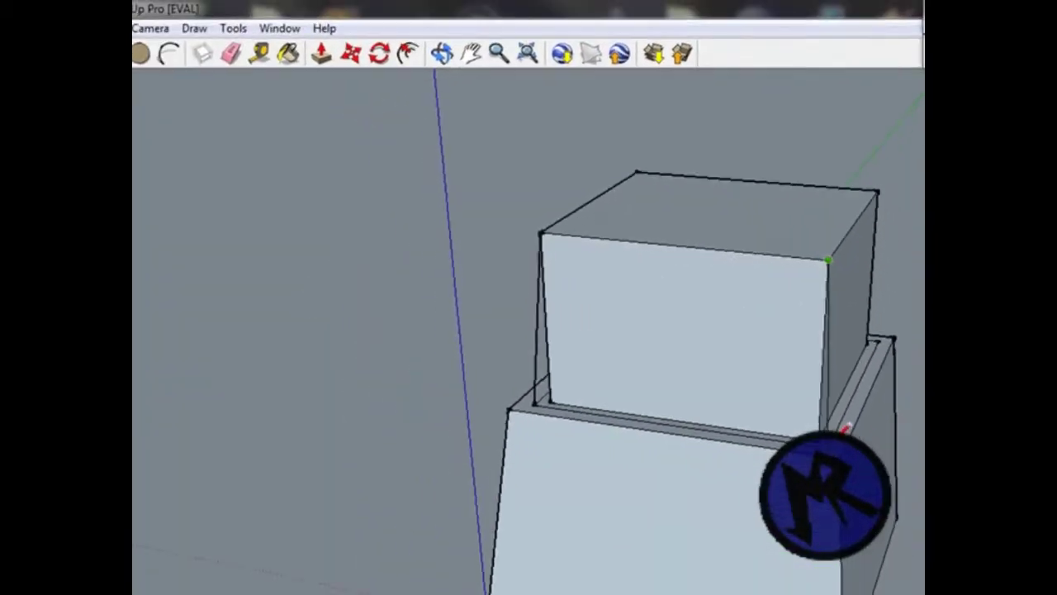
middle_drag(420, 380, 677, 265)
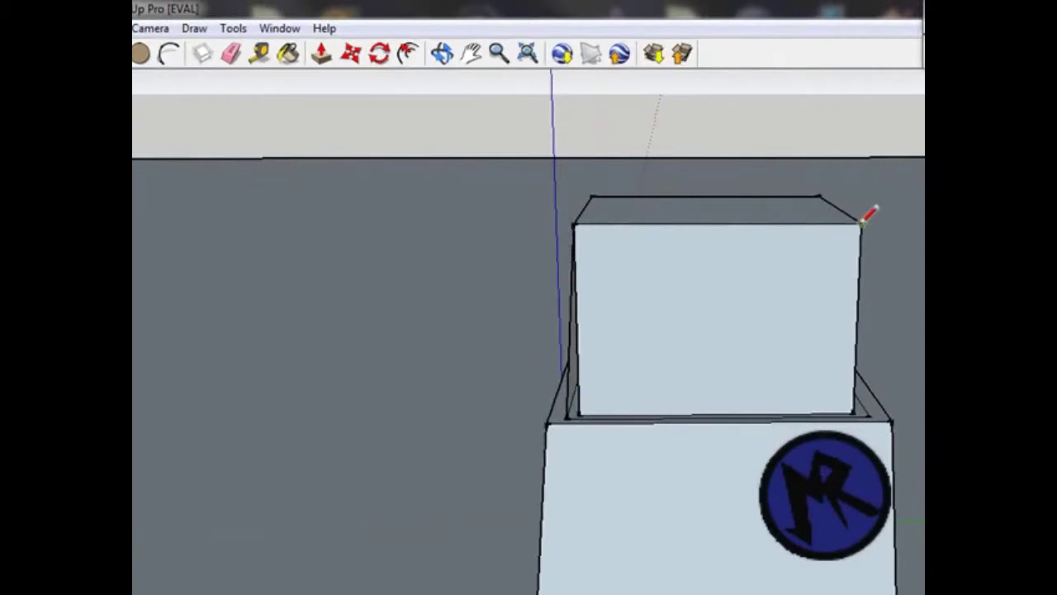
middle_drag(865, 354, 170, 366)
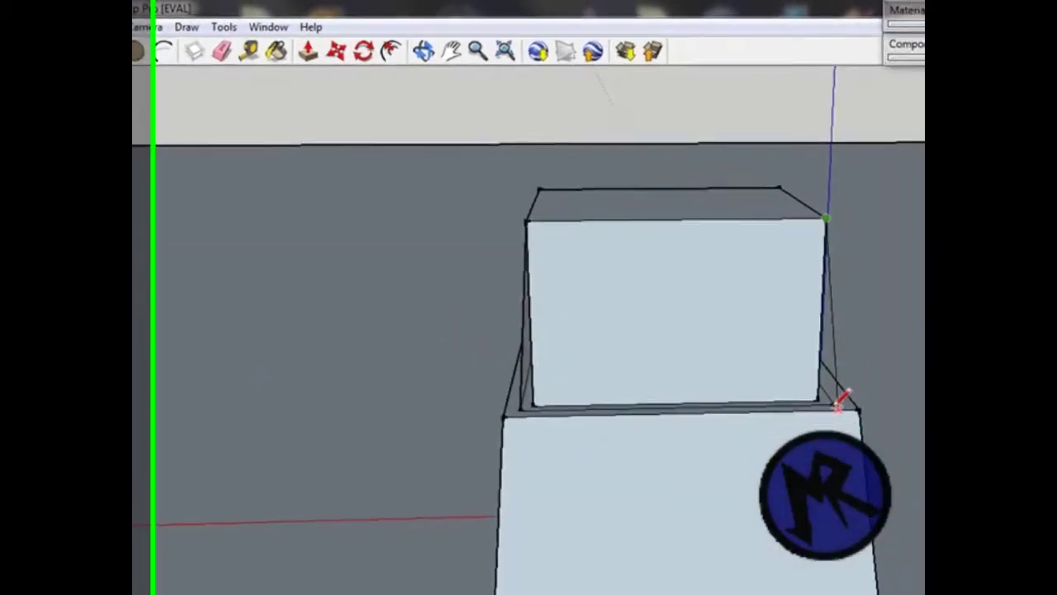
click(664, 315)
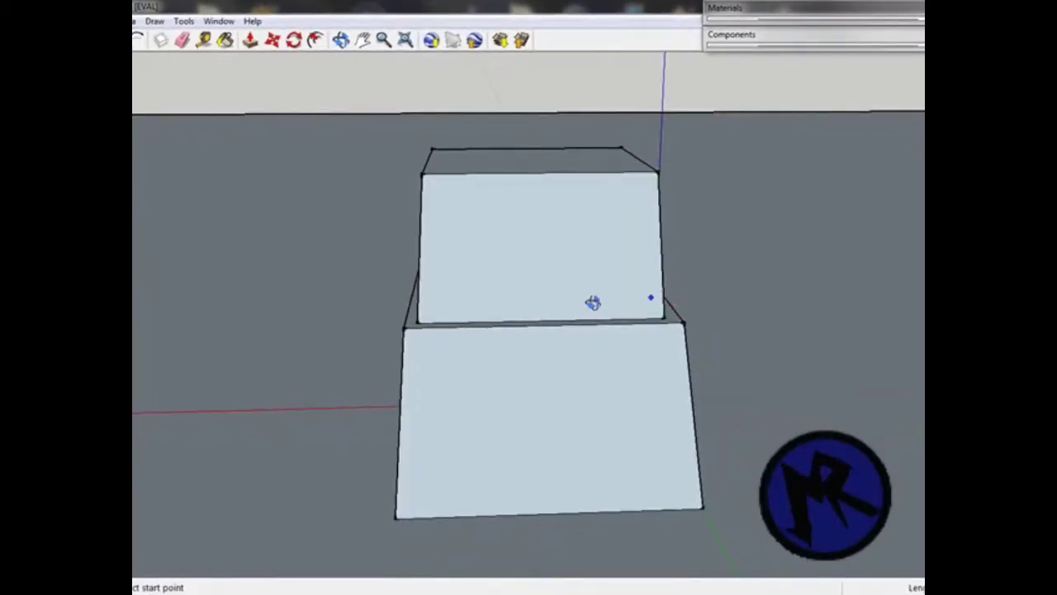
middle_drag(593, 303, 454, 331)
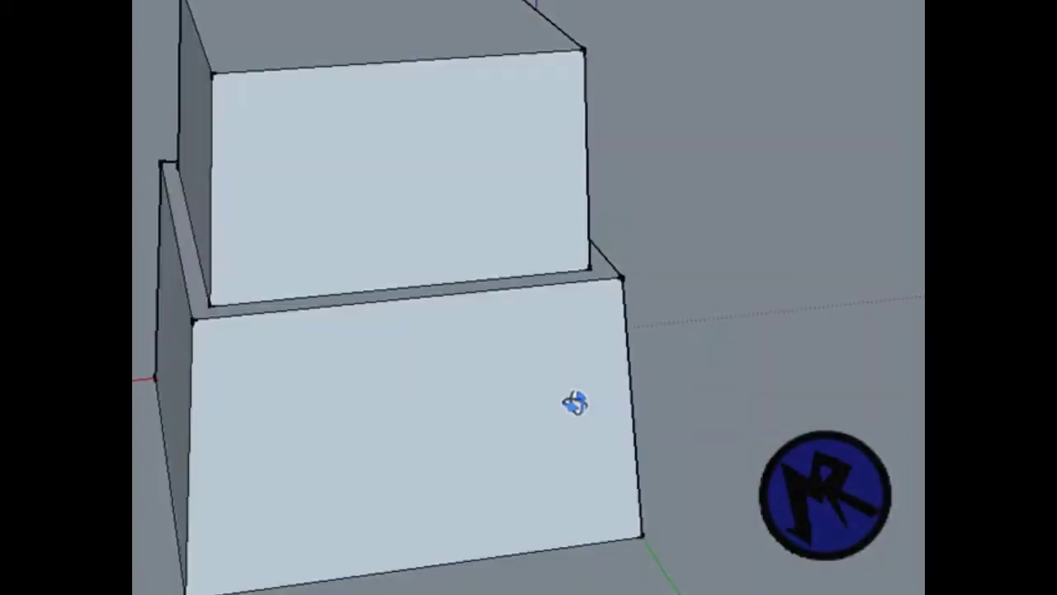
Draw two lines from the upper box's top edge to its bottom edge, creating three front panels
middle_drag(259, 380, 444, 102)
mouse_move(416, 19)
shift+middle_down()
mouse_move(409, 171)
mouse_move(366, 187)
shift+middle_up()
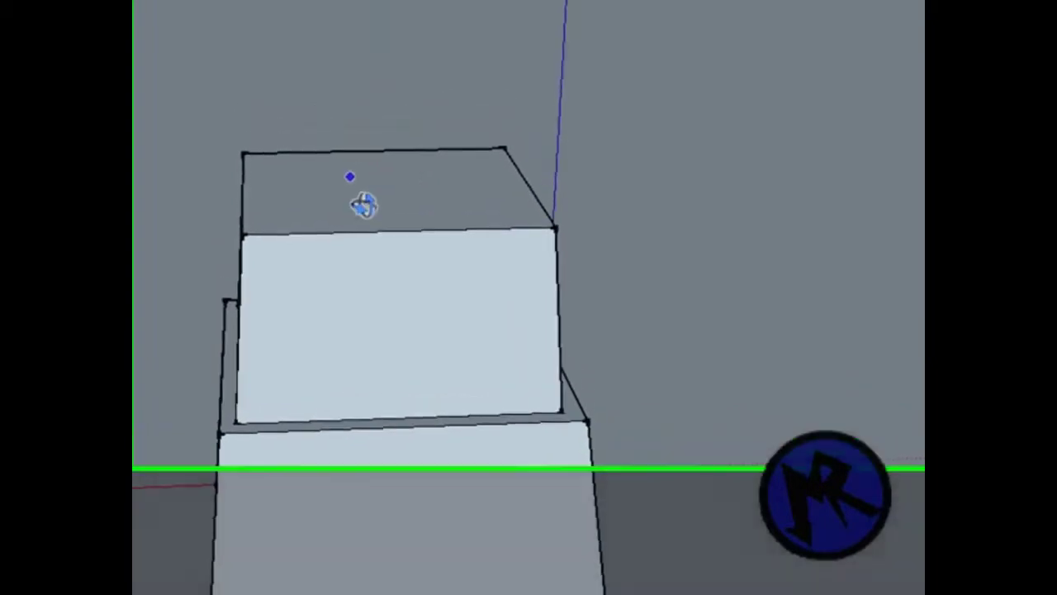
mouse_move(377, 373)
middle_down()
mouse_move(290, 354)
mouse_move(716, 352)
mouse_move(677, 187)
middle_up()
scroll(218, 299, up, 3)
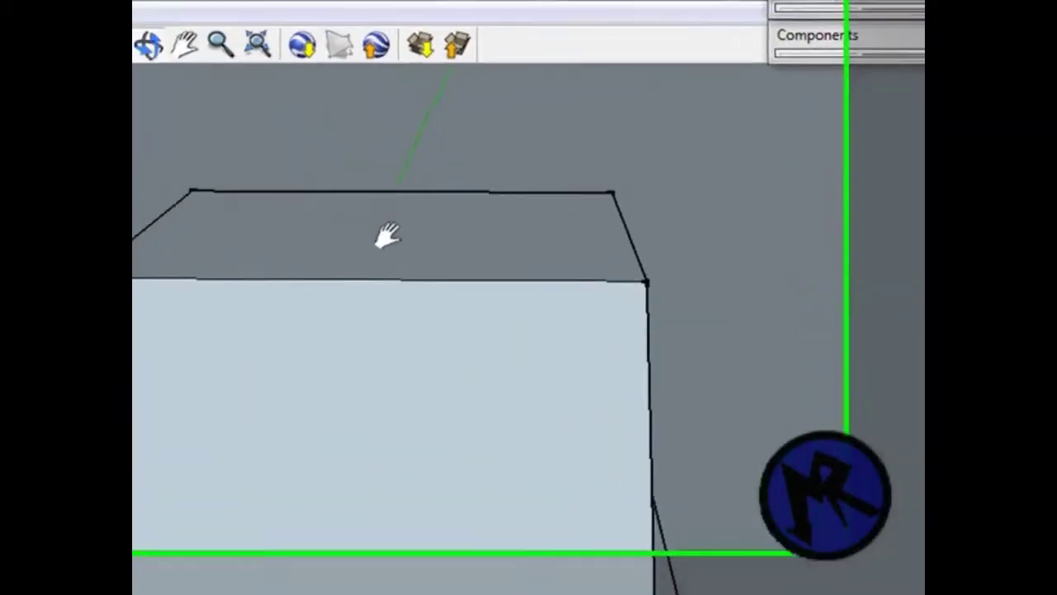
mouse_move(217, 300)
middle_down()
mouse_move(609, 278)
mouse_move(758, 294)
mouse_move(484, 256)
middle_up()
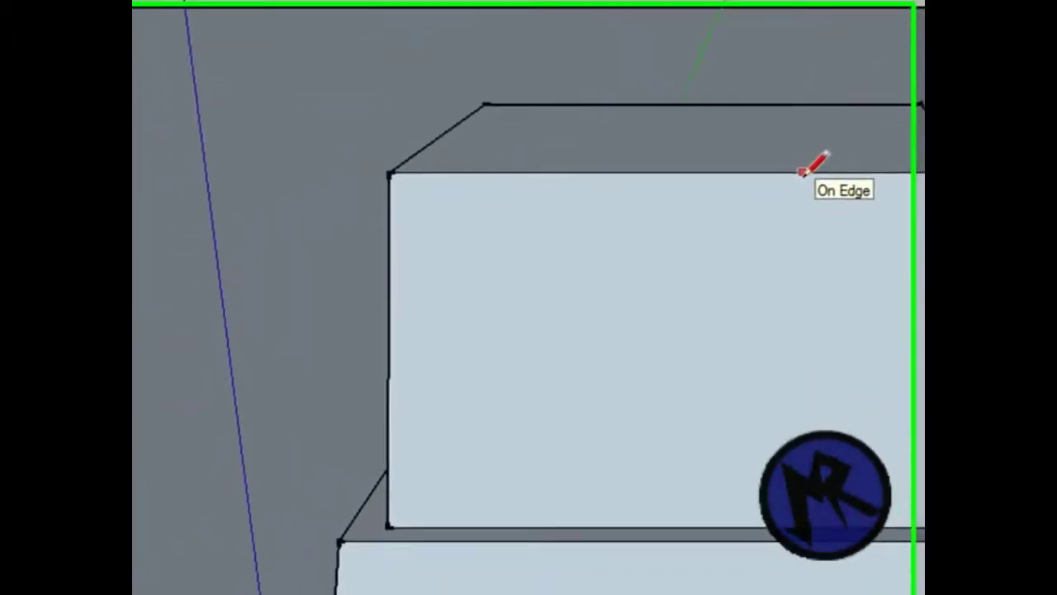
click(821, 162)
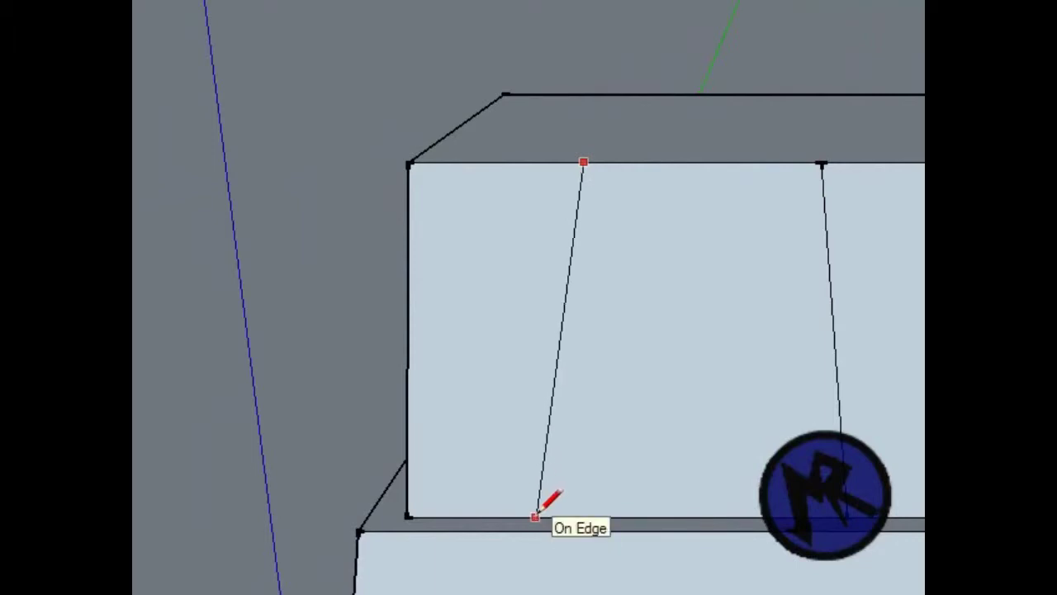
scroll(555, 526, down, 3)
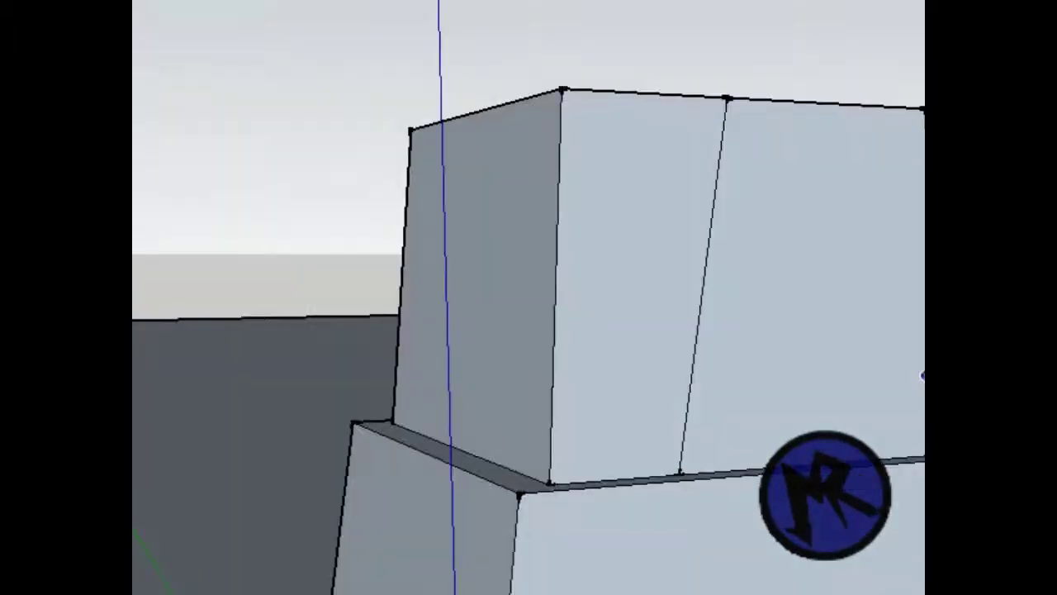
mouse_move(778, 255)
shift+middle_down()
mouse_move(802, 230)
mouse_move(814, 330)
mouse_move(712, 353)
shift+middle_up()
scroll(712, 373, down, 3)
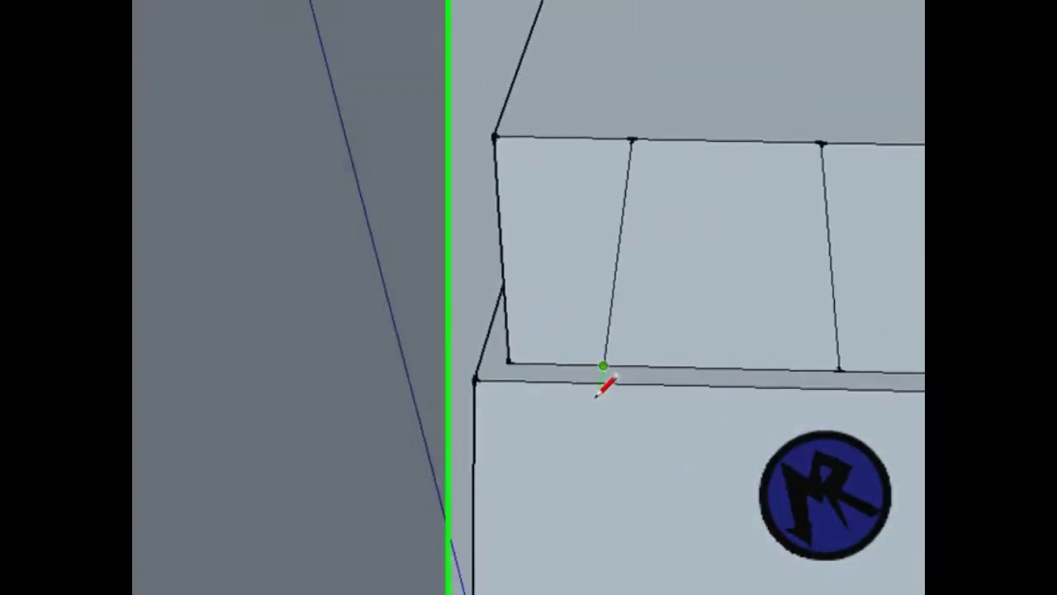
scroll(602, 378, down, 3)
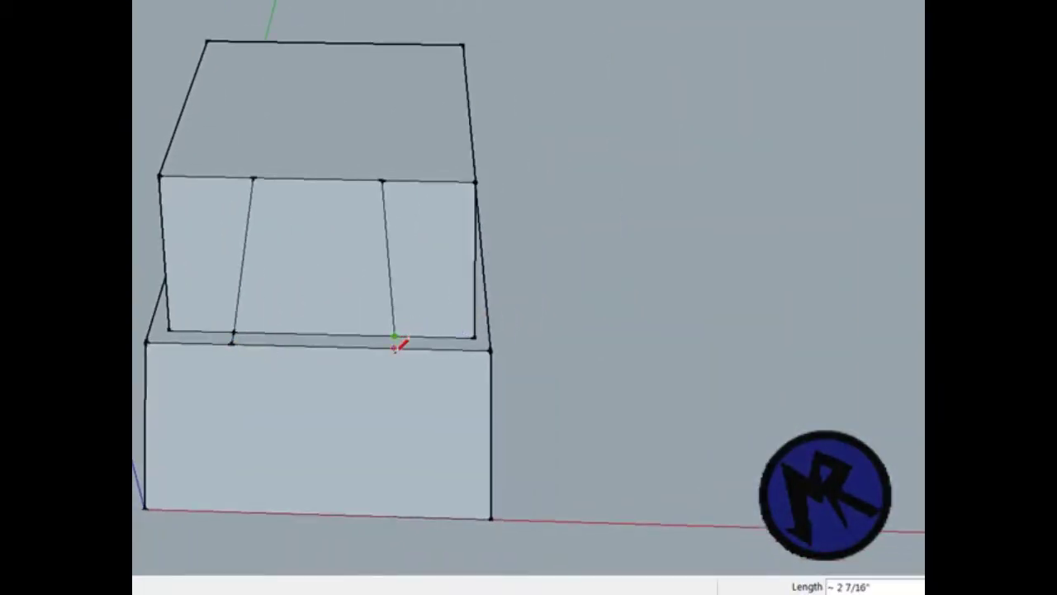
middle_drag(406, 375, 422, 151)
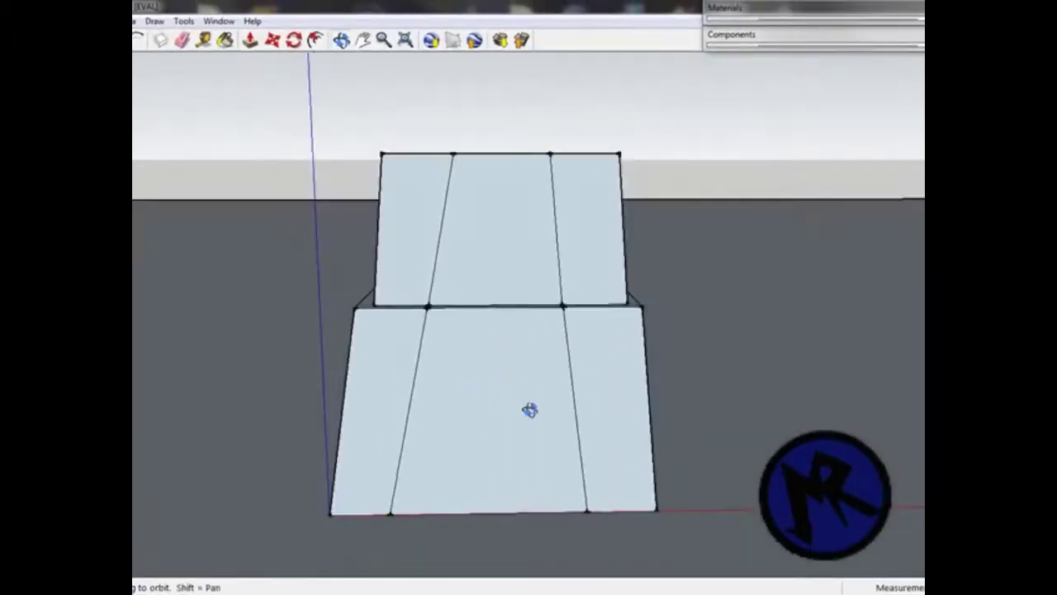
Extend both dividing lines down the lower tier's front face to the ground edge
mouse_move(529, 409)
middle_down()
mouse_move(494, 276)
mouse_move(529, 427)
mouse_move(602, 474)
mouse_move(516, 475)
mouse_move(229, 540)
mouse_move(550, 305)
mouse_move(572, 173)
middle_up()
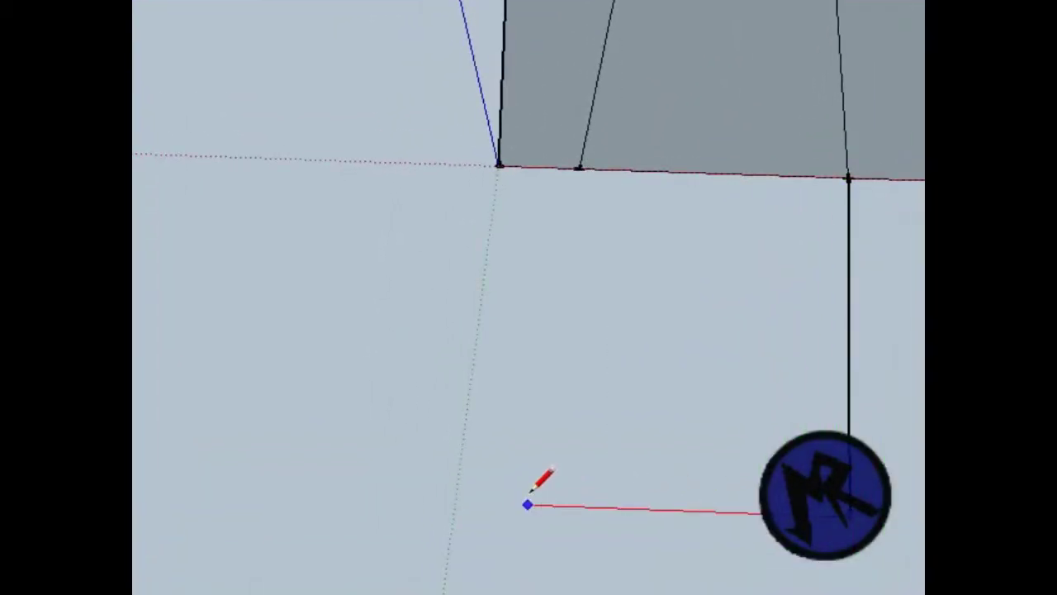
Outline the ramp on the ground and close a triangular side face up to the upper tier
click(545, 504)
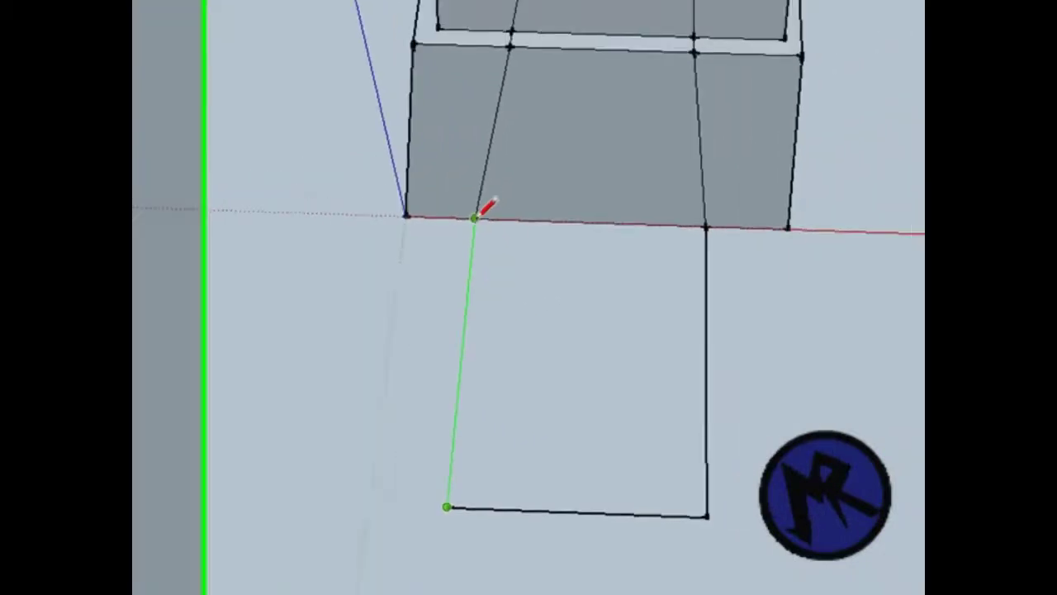
click(578, 169)
mouse_move(347, 275)
middle_down()
mouse_move(619, 154)
mouse_move(503, 111)
mouse_move(444, 337)
mouse_move(526, 316)
mouse_move(897, 328)
mouse_move(844, 242)
mouse_move(779, 276)
middle_up()
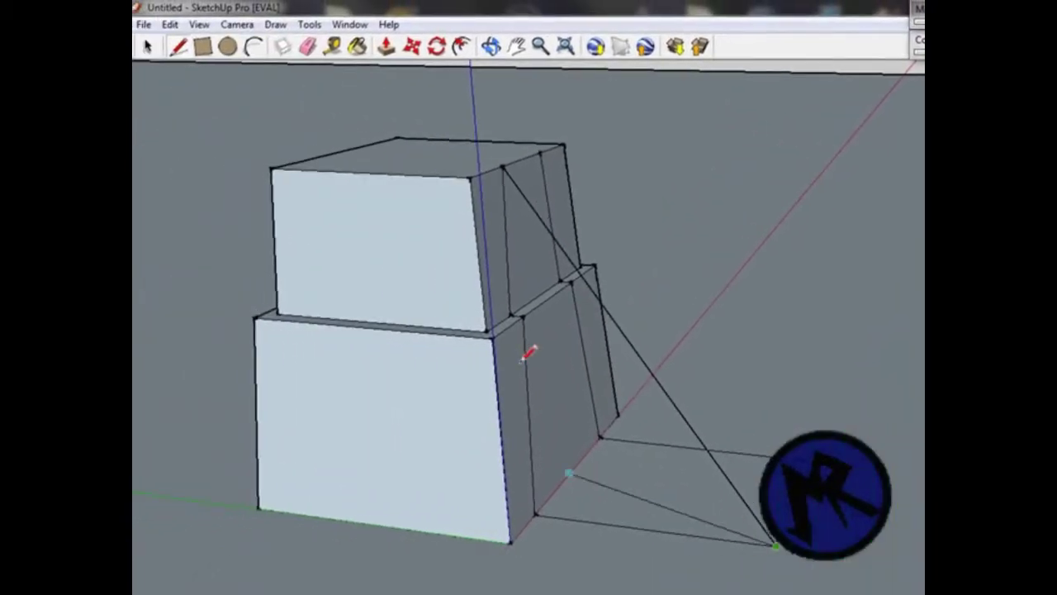
click(524, 317)
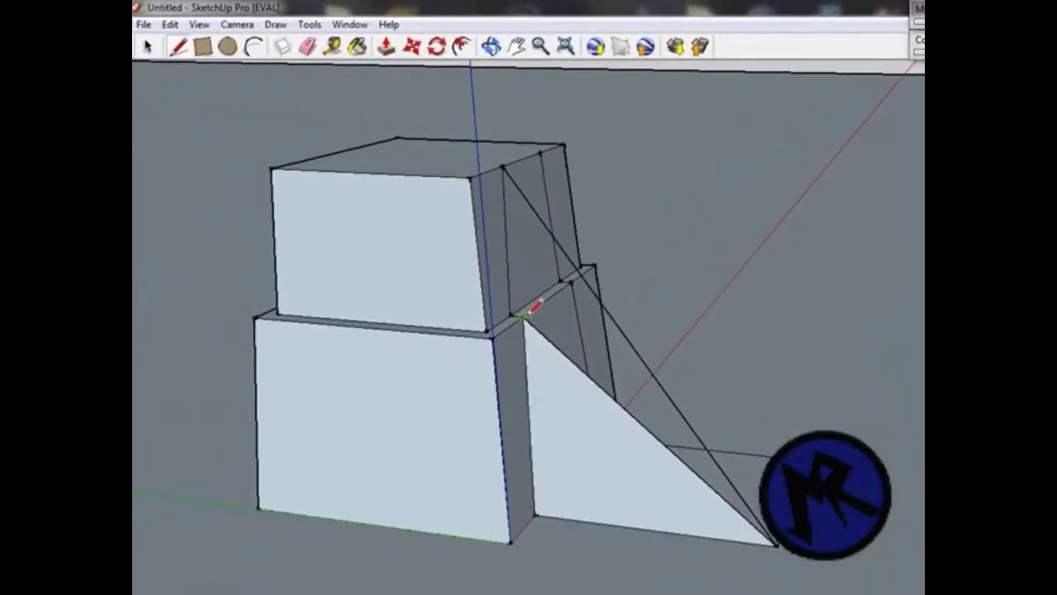
click(504, 165)
Draw an edge from the top box vertex down to the ramp's ground corner
mouse_move(507, 163)
middle_down()
mouse_move(618, 350)
mouse_move(828, 205)
middle_up()
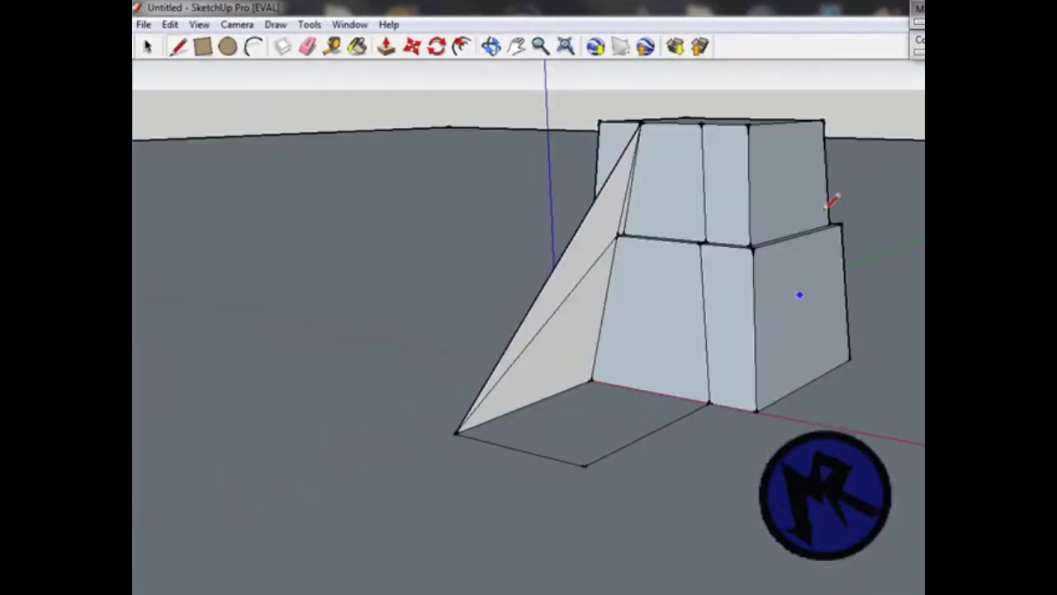
click(700, 122)
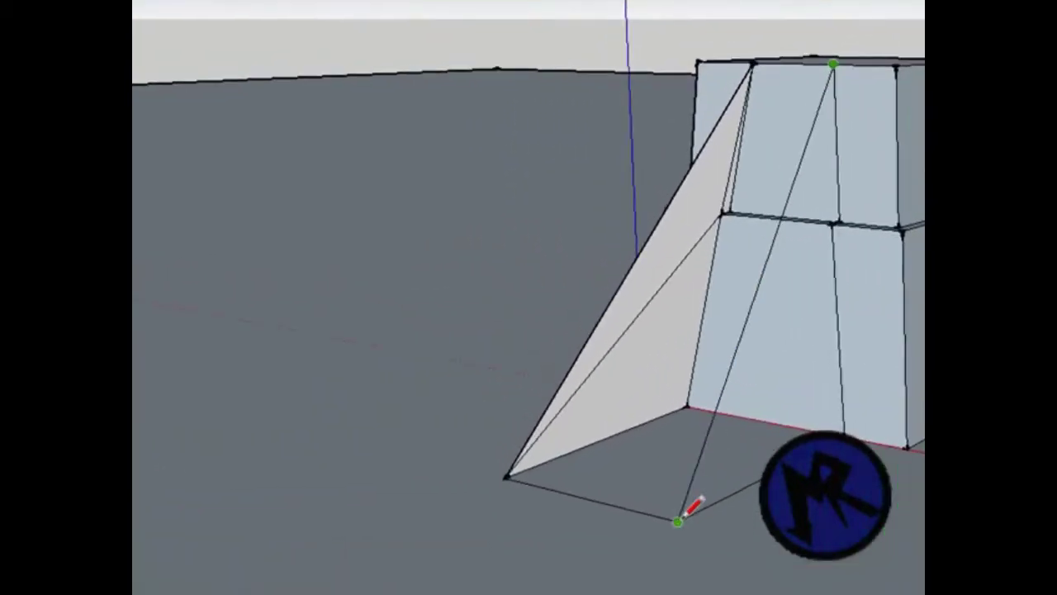
click(585, 465)
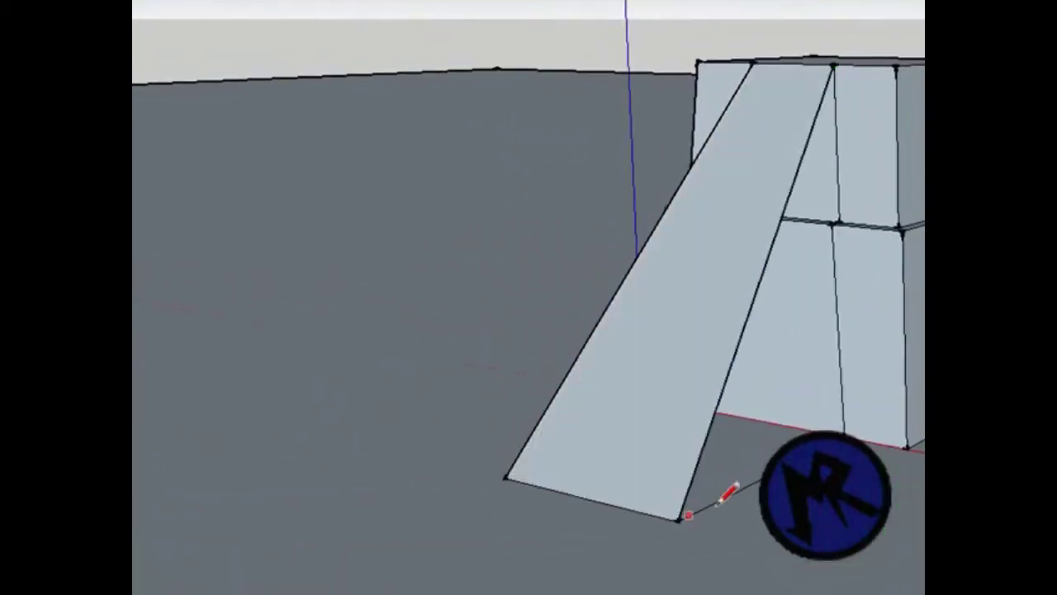
Close the sloped ramp face and draw two lengthwise lines near its sides
click(679, 520)
middle_drag(834, 221, 441, 306)
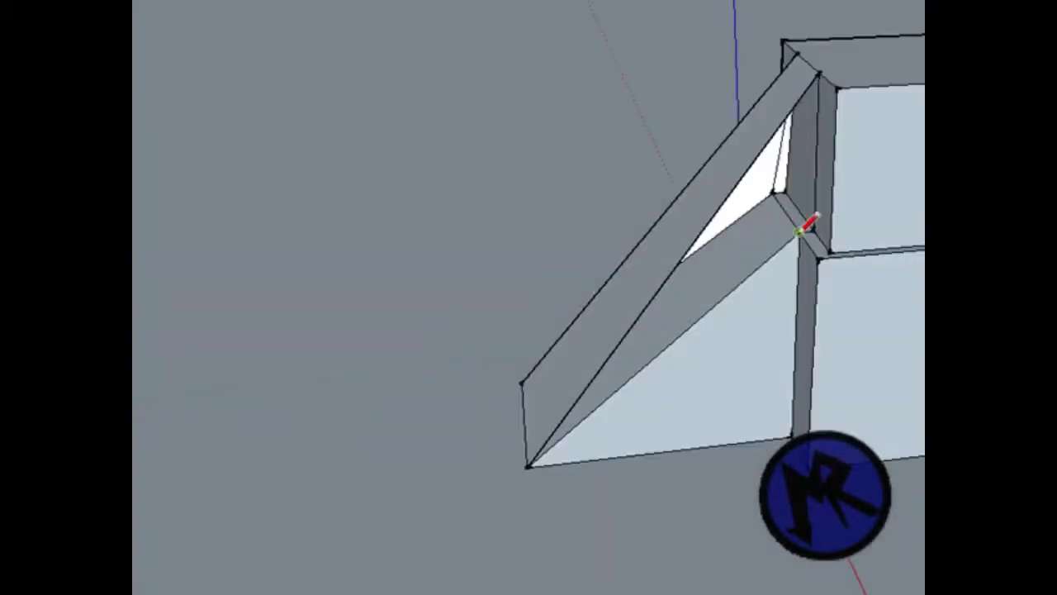
mouse_move(523, 111)
middle_down()
mouse_move(654, 193)
mouse_move(703, 204)
mouse_move(212, 250)
middle_up()
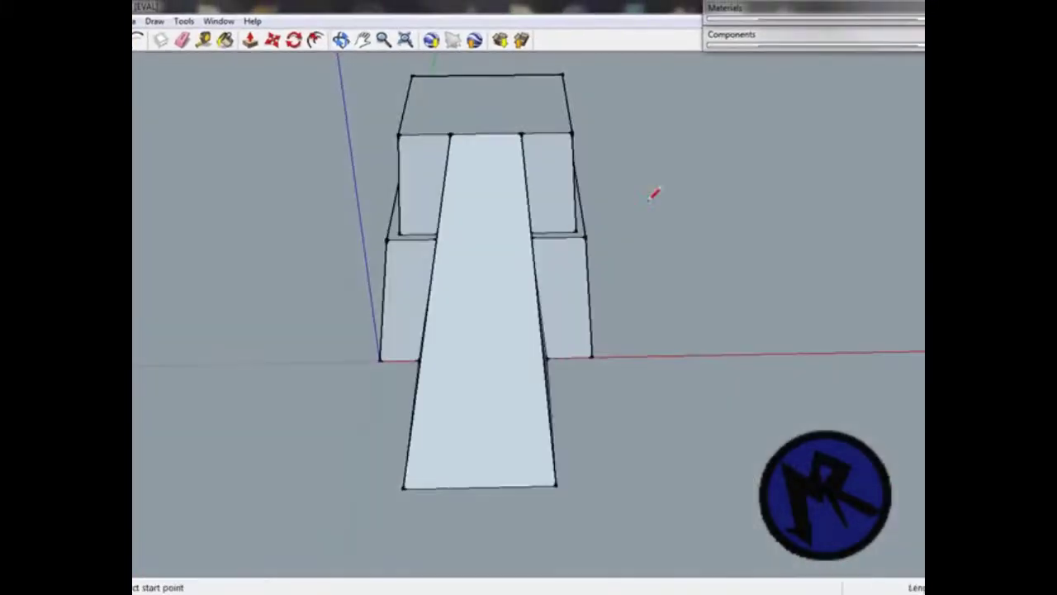
mouse_move(590, 141)
middle_down()
mouse_move(437, 156)
mouse_move(518, 134)
middle_up()
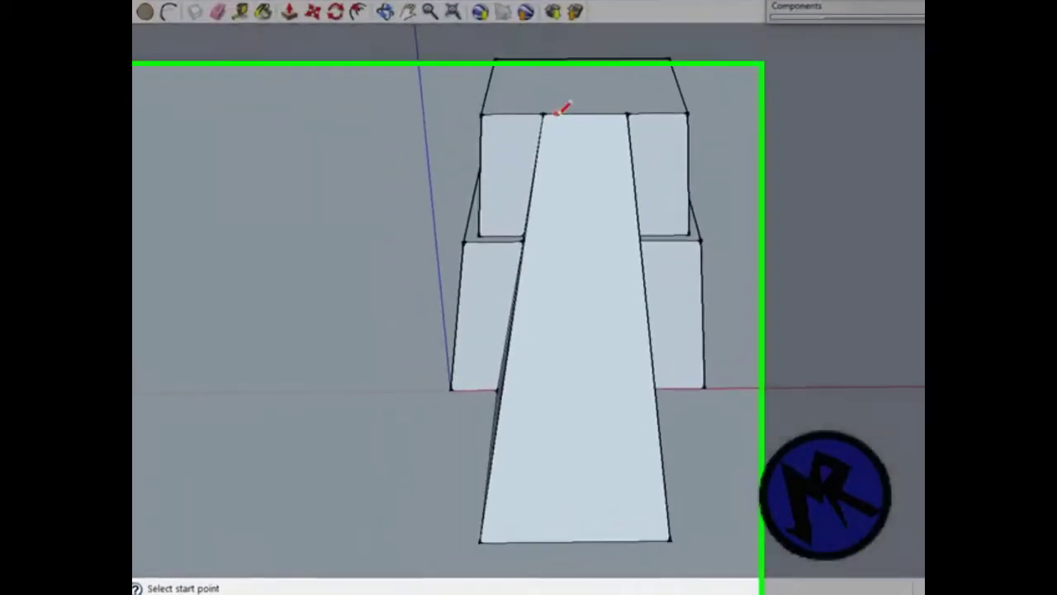
click(507, 137)
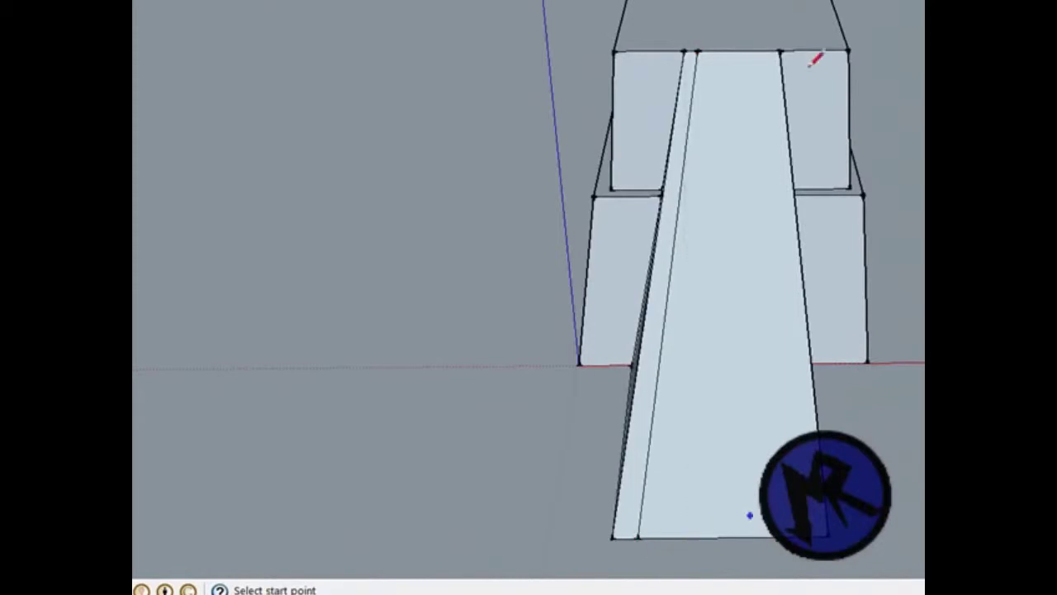
click(764, 51)
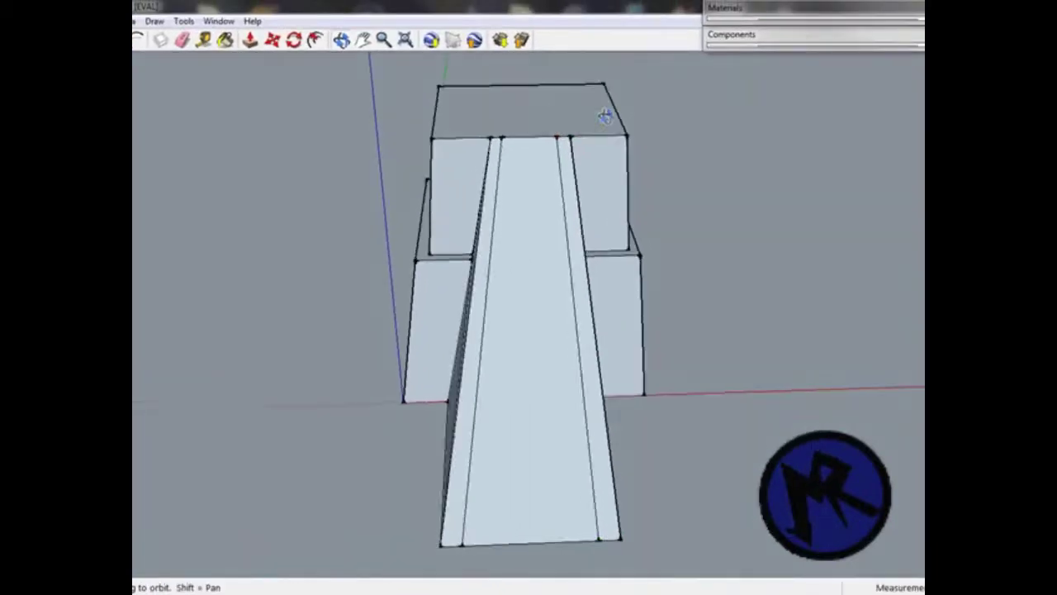
Push the ramp's middle strip down, leaving raised rails along both sides
middle_drag(581, 141, 893, 102)
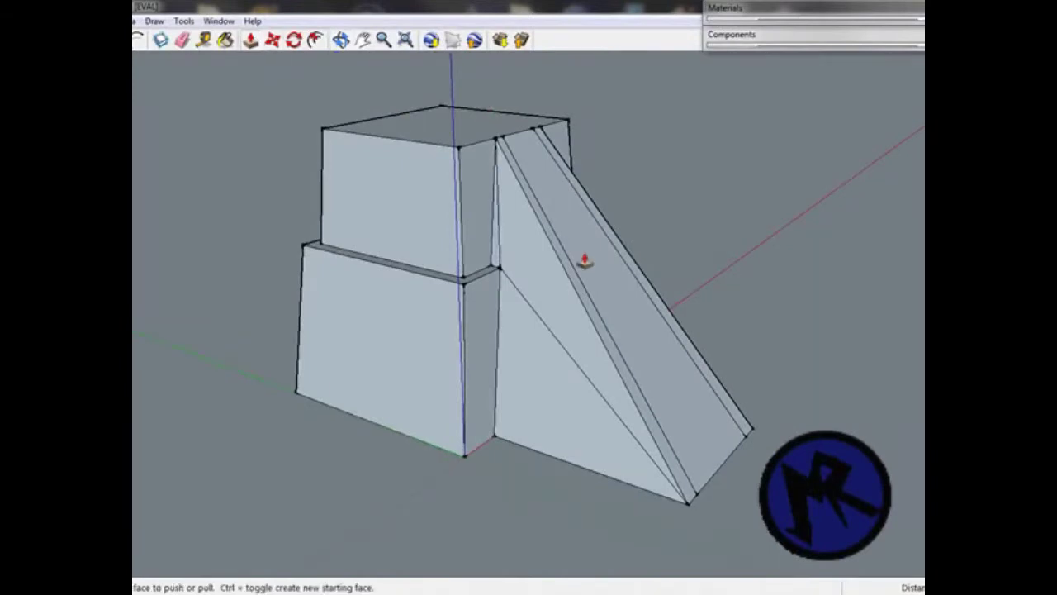
click(574, 299)
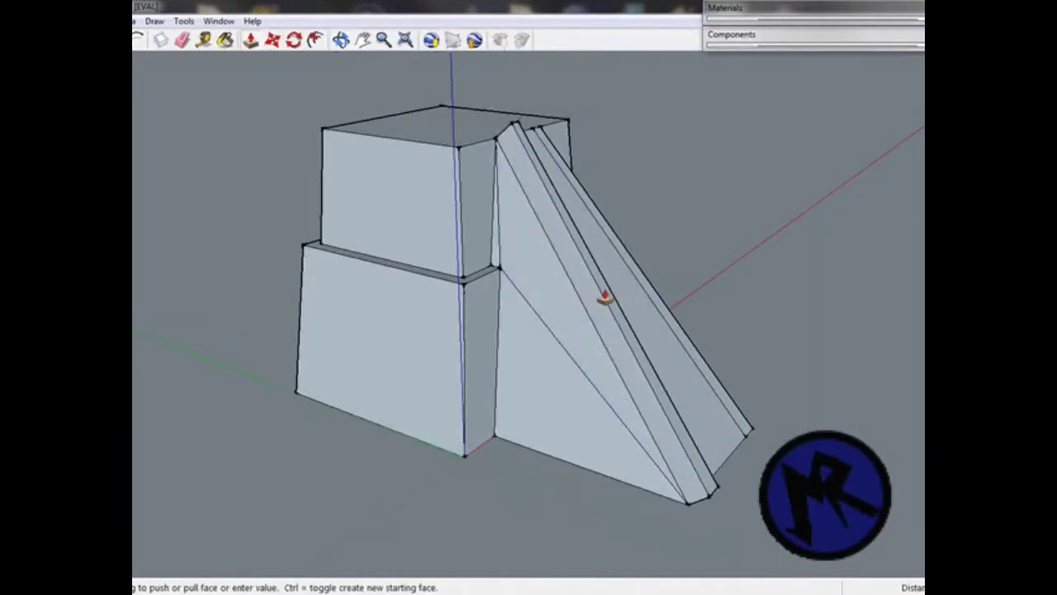
click(594, 297)
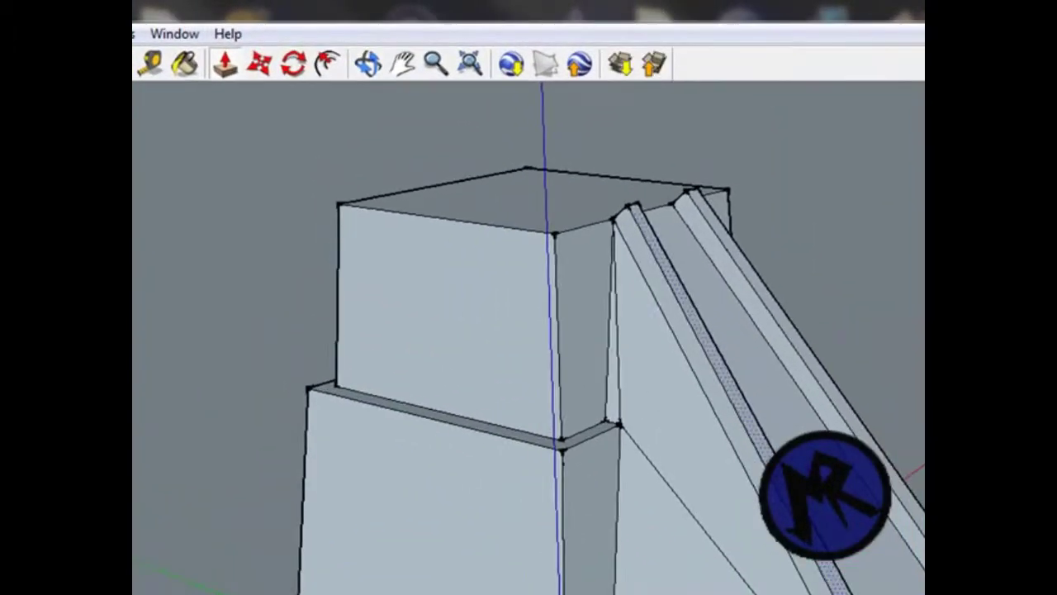
Orbit up to view the top of the tower
middle_drag(649, 290, 189, 427)
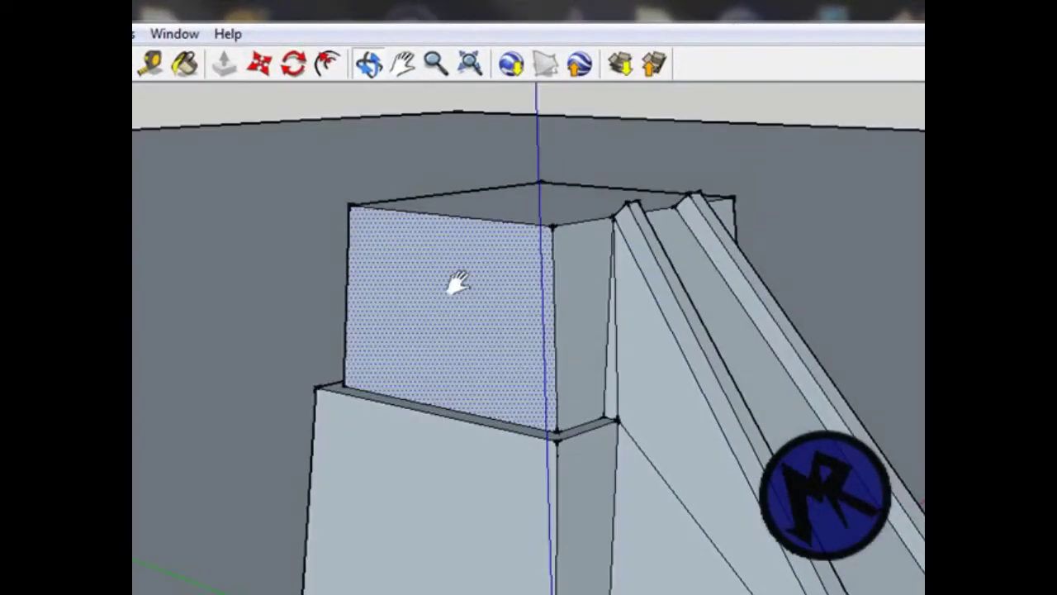
mouse_move(455, 284)
middle_down()
mouse_move(471, 490)
mouse_move(517, 248)
middle_up()
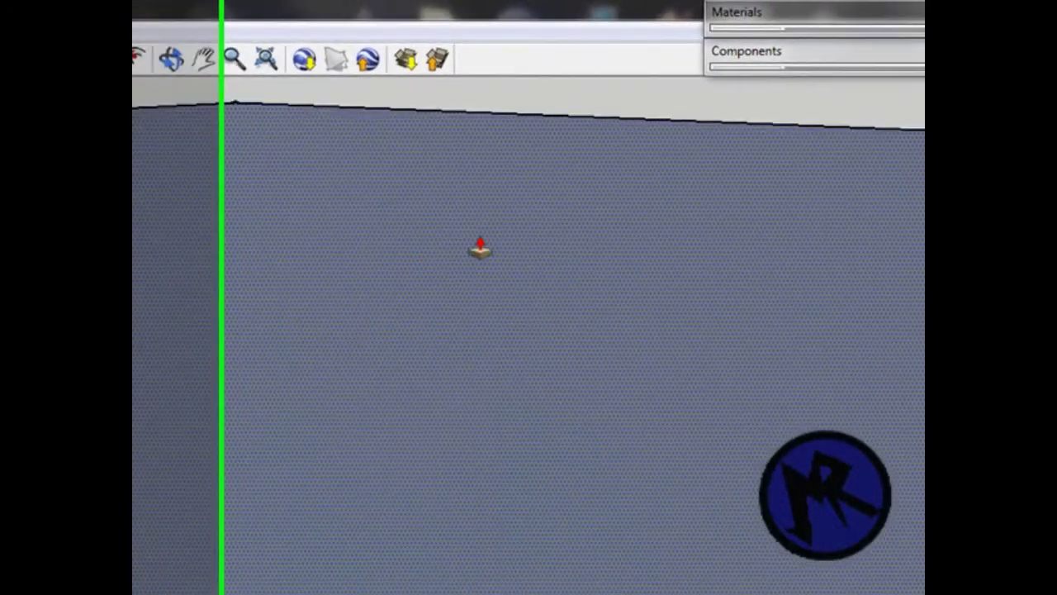
scroll(485, 298, down, 3)
mouse_move(485, 297)
middle_down()
mouse_move(661, 391)
mouse_move(754, 391)
mouse_move(724, 276)
middle_up()
mouse_move(691, 338)
shift+middle_down()
mouse_move(715, 281)
mouse_move(778, 220)
mouse_move(598, 338)
mouse_move(797, 397)
mouse_move(735, 347)
mouse_move(683, 368)
mouse_move(659, 335)
mouse_move(650, 263)
mouse_move(691, 292)
mouse_move(675, 266)
mouse_move(633, 253)
shift+middle_up()
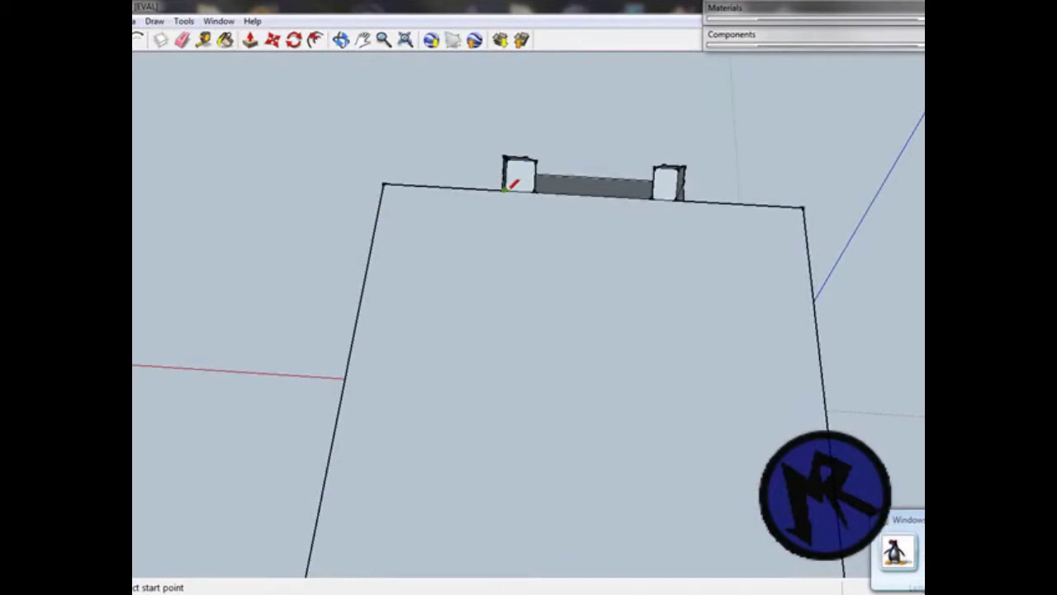
Draw a rail outline below the left post and close it into a face
click(505, 190)
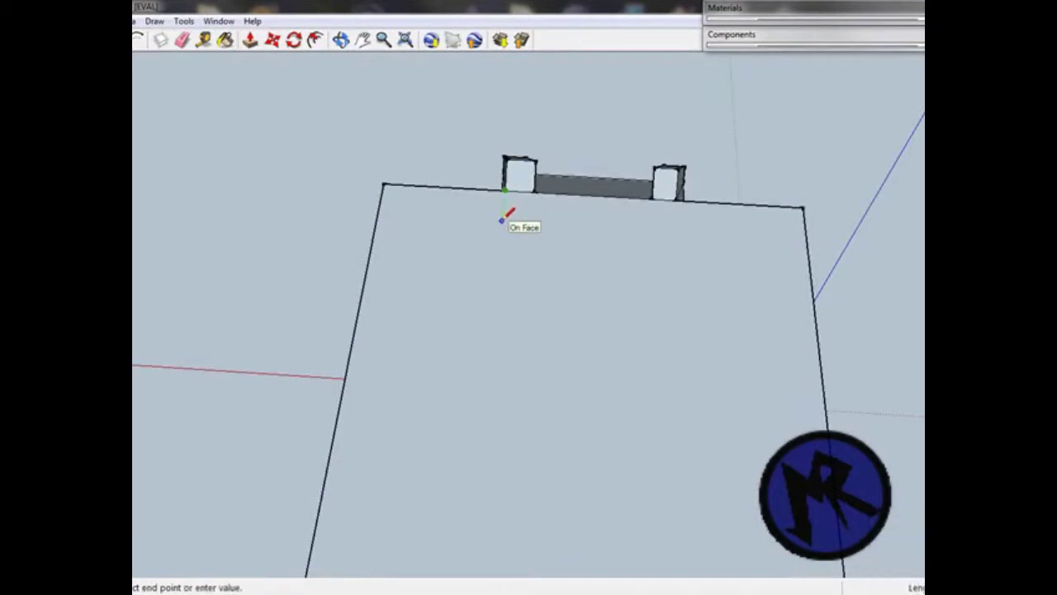
click(503, 220)
click(535, 222)
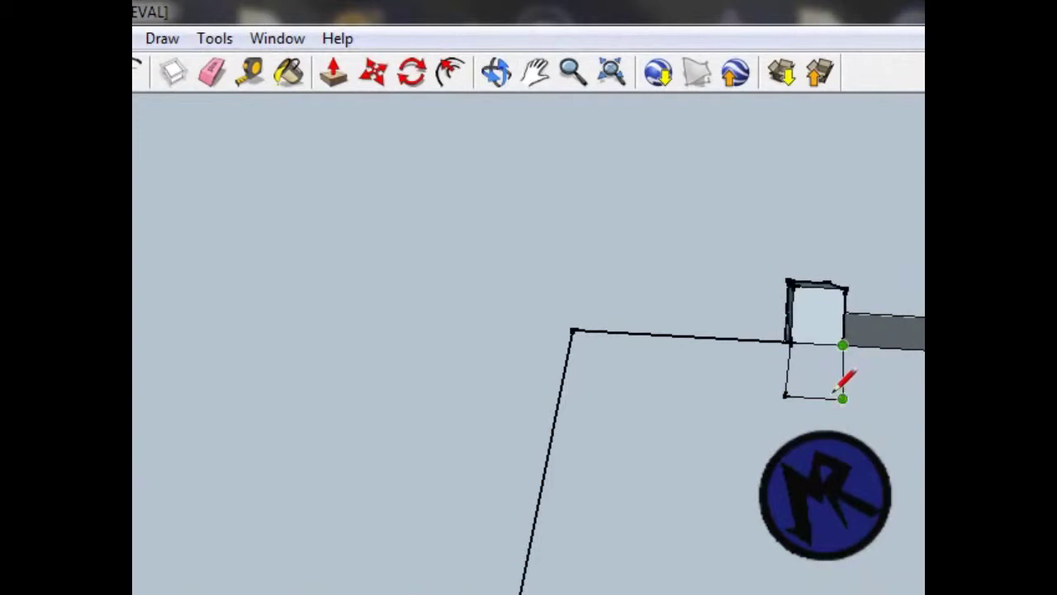
scroll(836, 387, up, 2)
scroll(850, 384, up, 3)
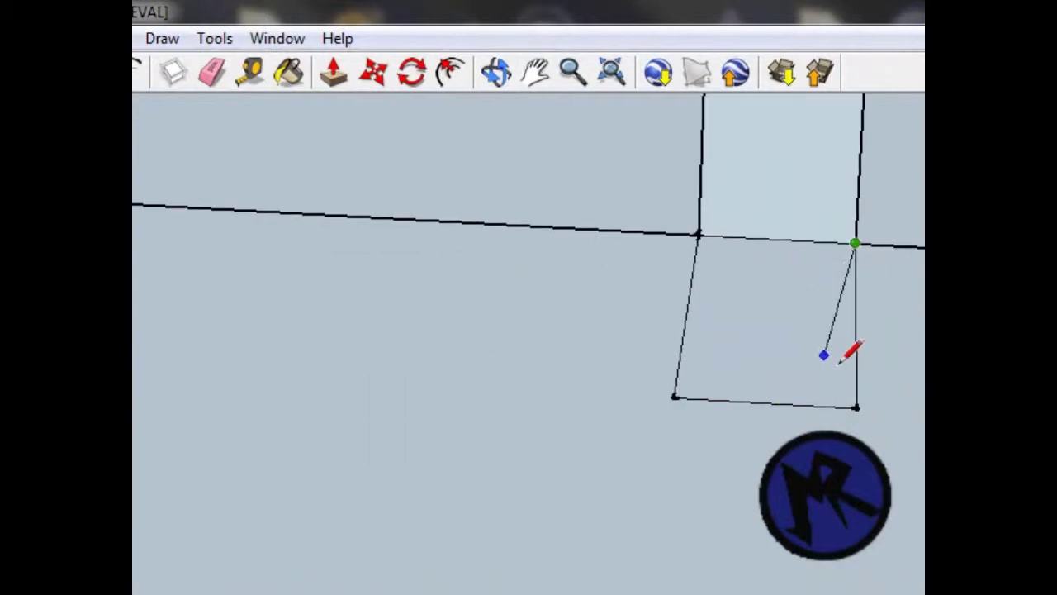
click(856, 407)
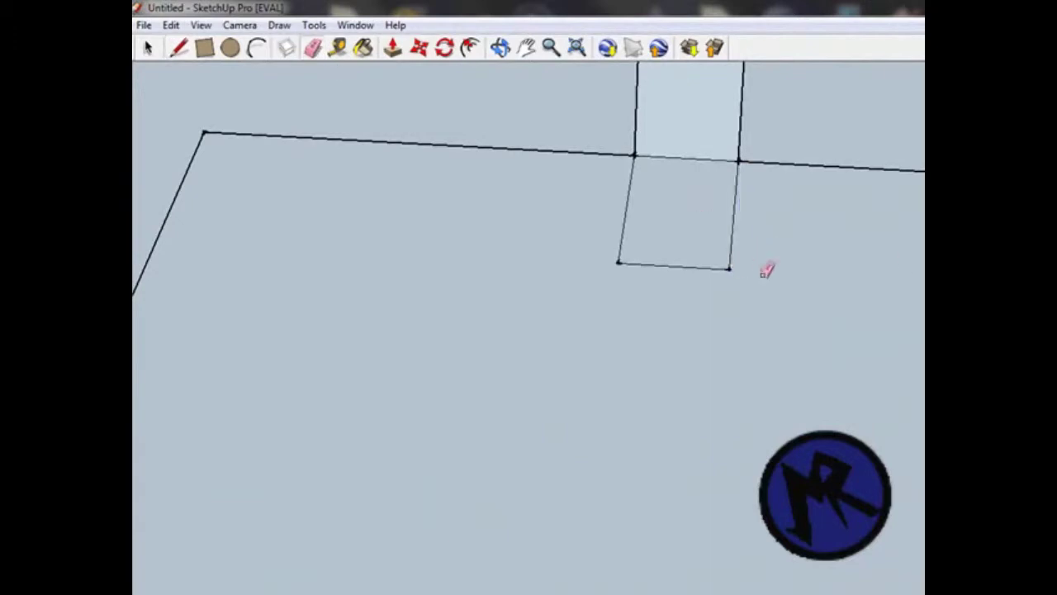
Mark an edge at the box's bottom corner and pull the flat rectangle up into a block
mouse_move(876, 250)
middle_down()
mouse_move(515, 293)
mouse_move(387, 124)
middle_up()
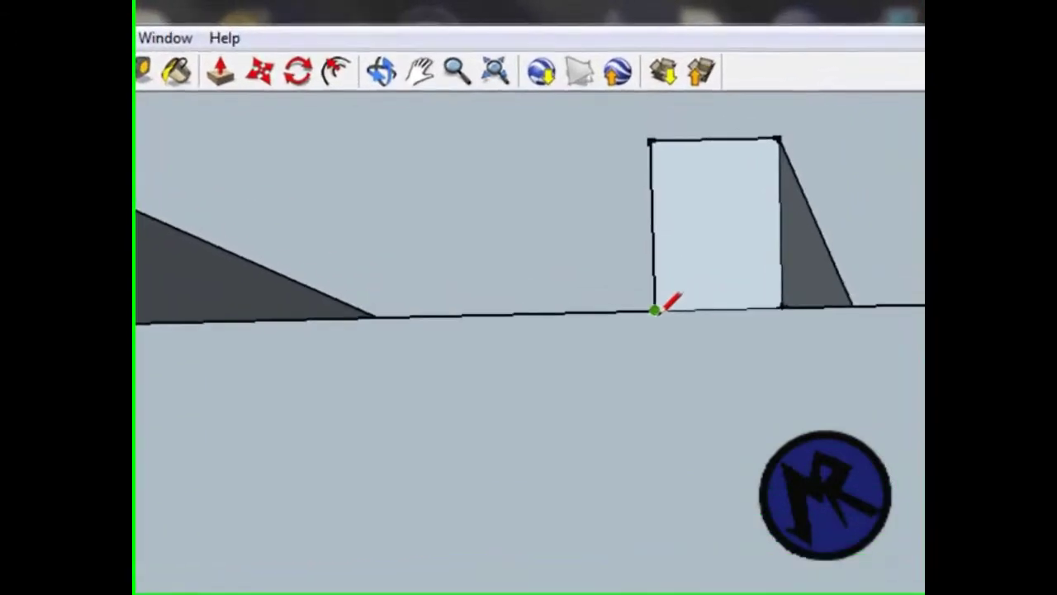
click(682, 207)
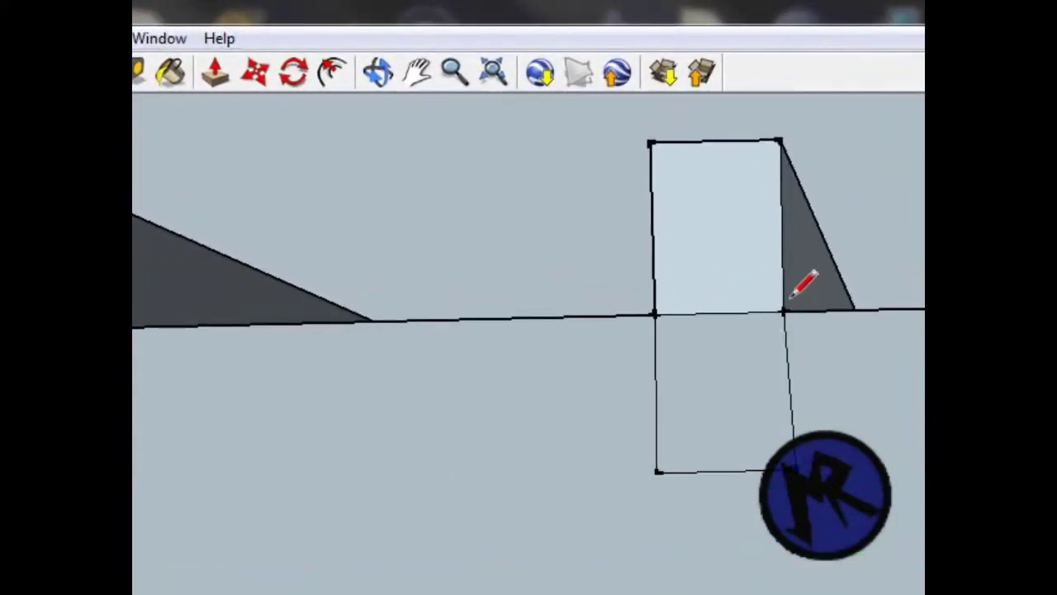
mouse_move(805, 285)
middle_down()
mouse_move(896, 378)
mouse_move(899, 281)
middle_up()
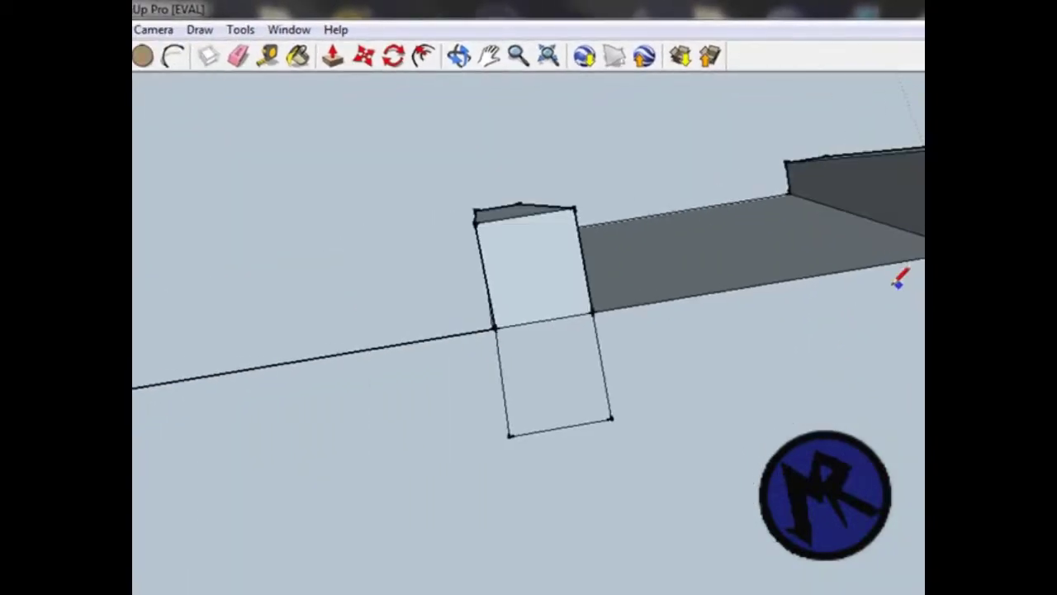
click(332, 58)
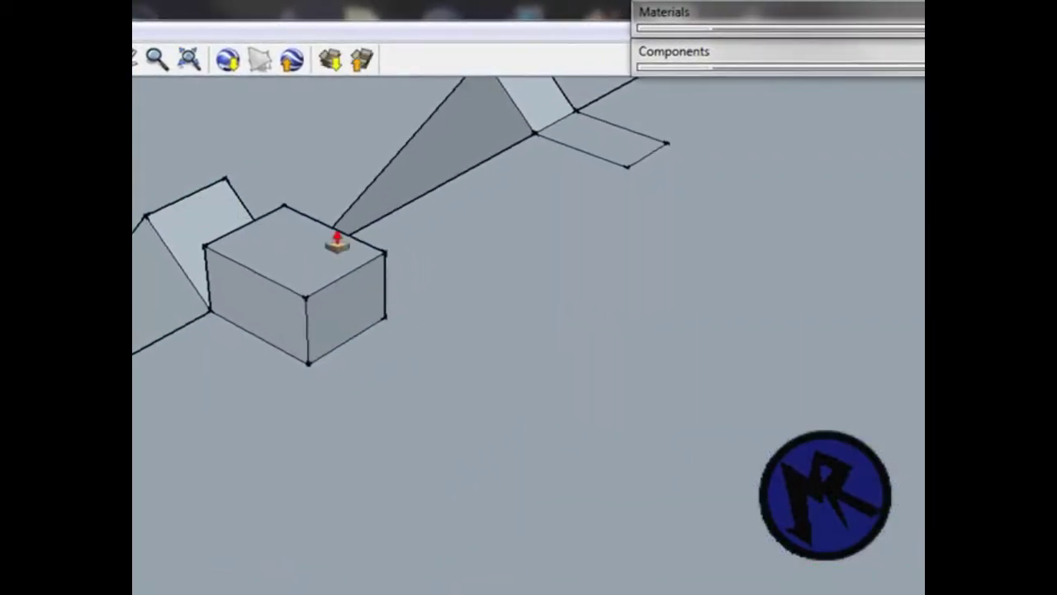
middle_drag(337, 236, 366, 430)
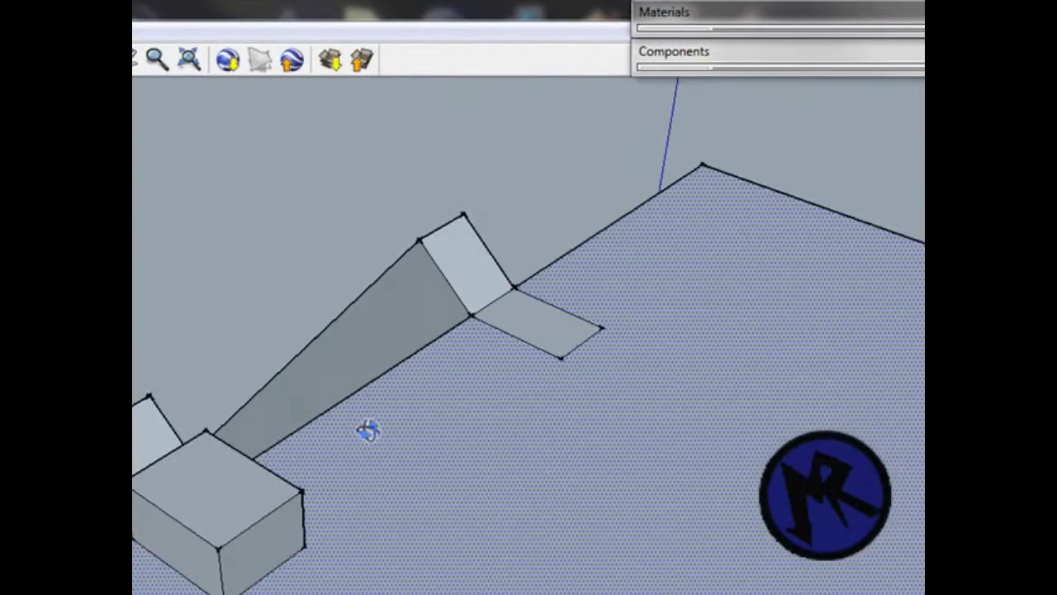
Raise the end block, close the rail-top outline into a face, then review the whole tower
click(554, 334)
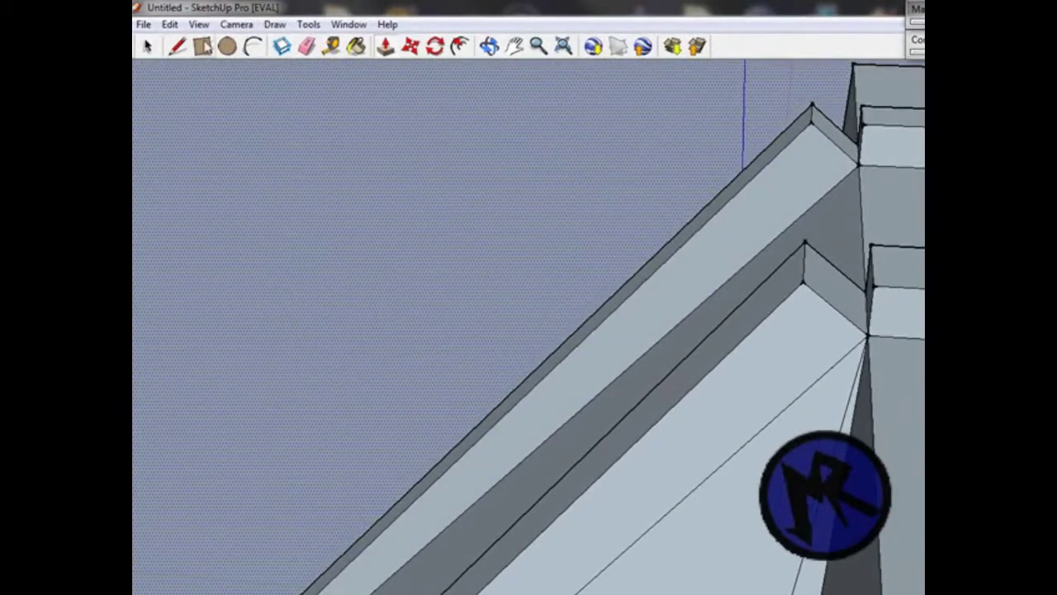
click(177, 47)
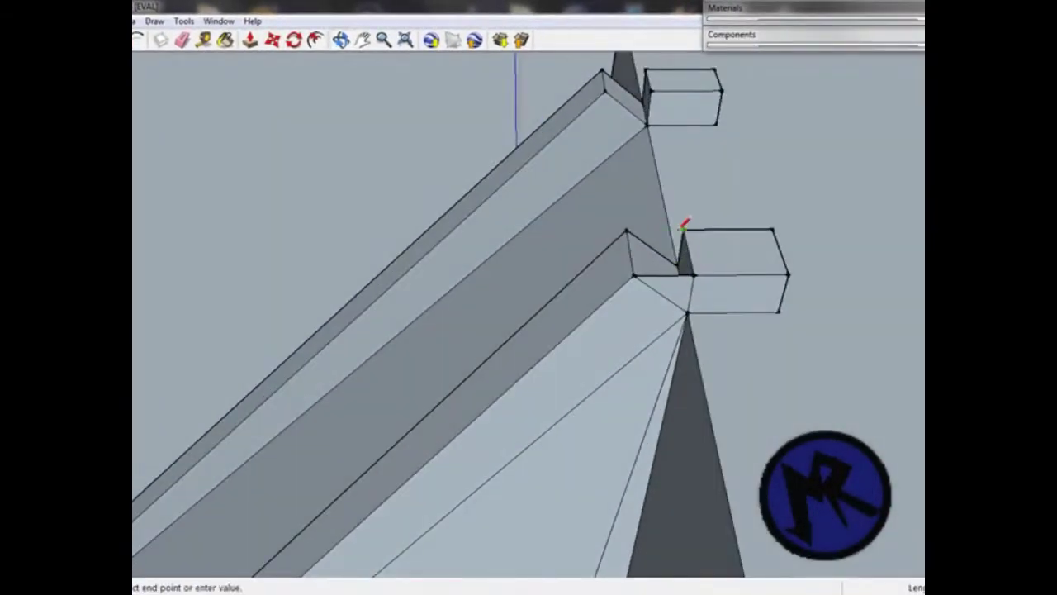
click(628, 230)
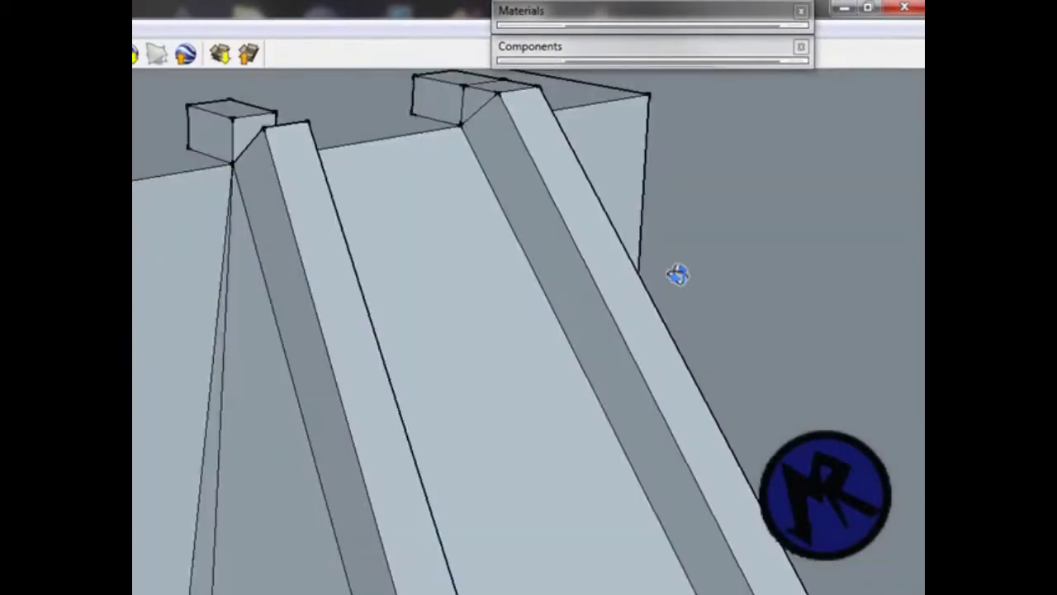
middle_drag(677, 274, 308, 166)
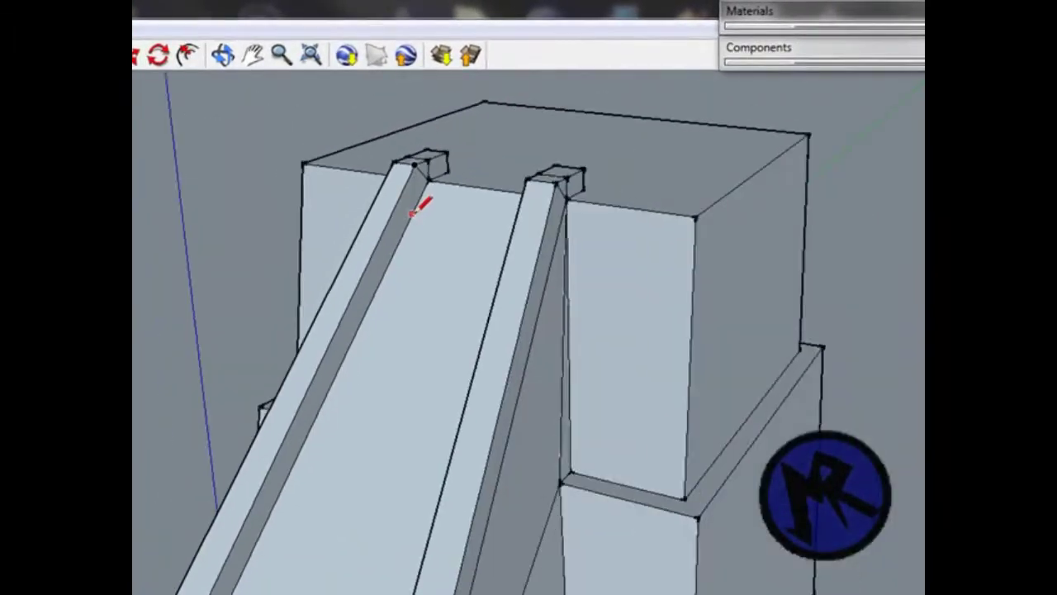
mouse_move(419, 207)
middle_down()
mouse_move(668, 314)
mouse_move(725, 285)
middle_up()
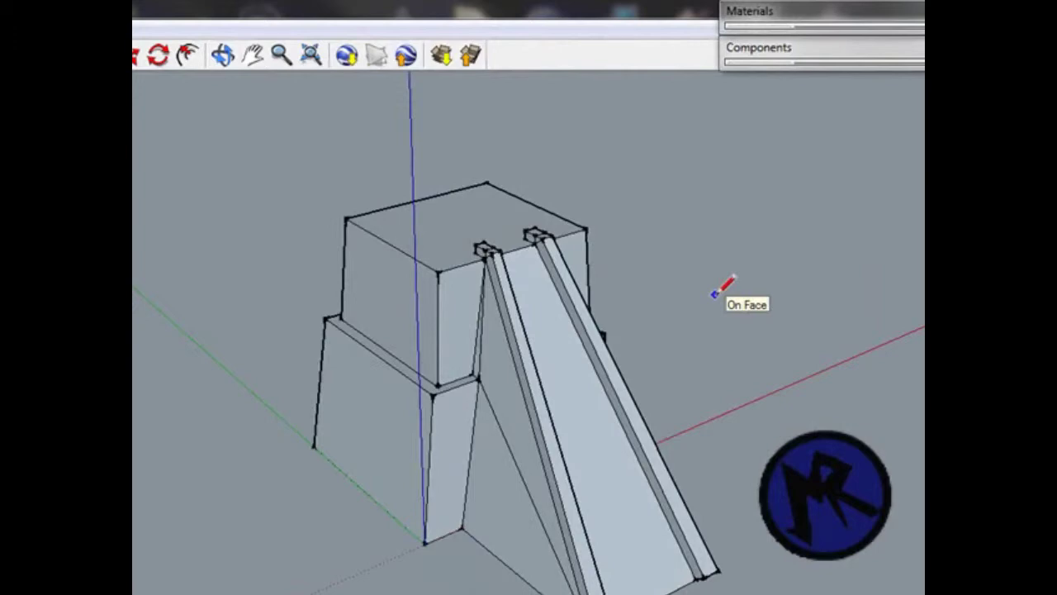
mouse_move(715, 293)
middle_down()
mouse_move(253, 240)
mouse_move(550, 259)
mouse_move(360, 333)
middle_up()
scroll(245, 205, down, 3)
scroll(513, 223, up, 5)
mouse_move(503, 207)
shift+middle_down()
mouse_move(595, 409)
mouse_move(547, 385)
mouse_move(578, 355)
shift+middle_up()
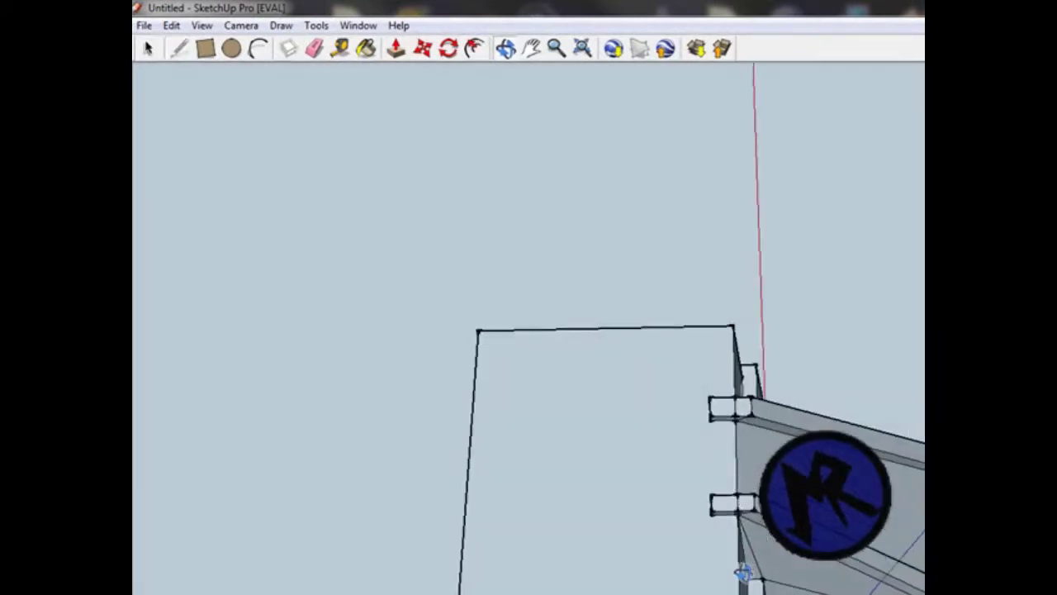
Draw two nested inset rectangles on the tower's top face, splitting its front border
middle_drag(446, 156, 302, 78)
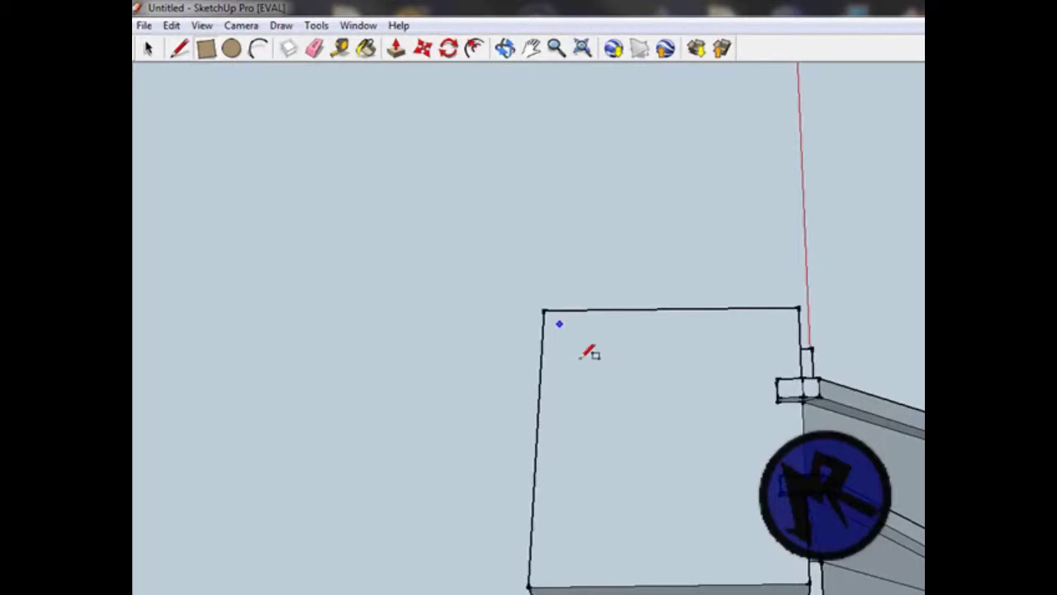
click(760, 569)
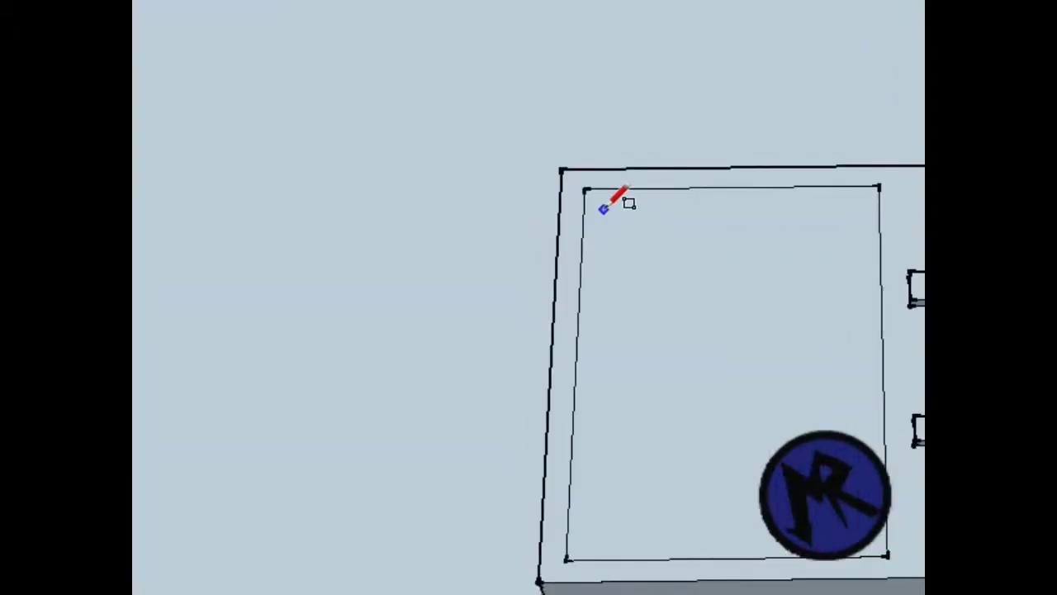
click(604, 209)
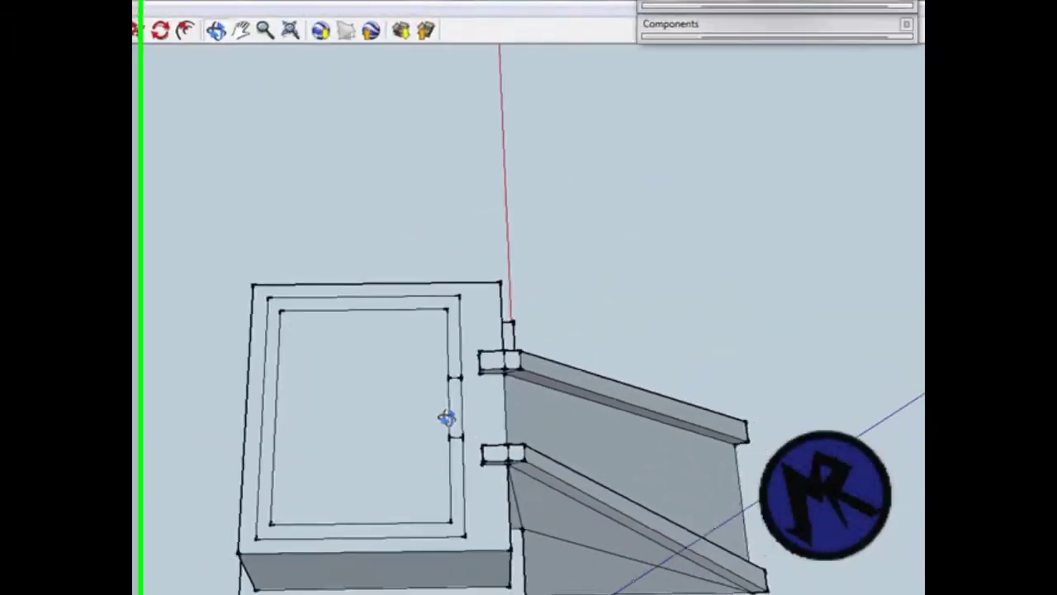
mouse_move(446, 418)
middle_down()
mouse_move(536, 299)
mouse_move(289, 283)
mouse_move(377, 381)
mouse_move(393, 97)
middle_up()
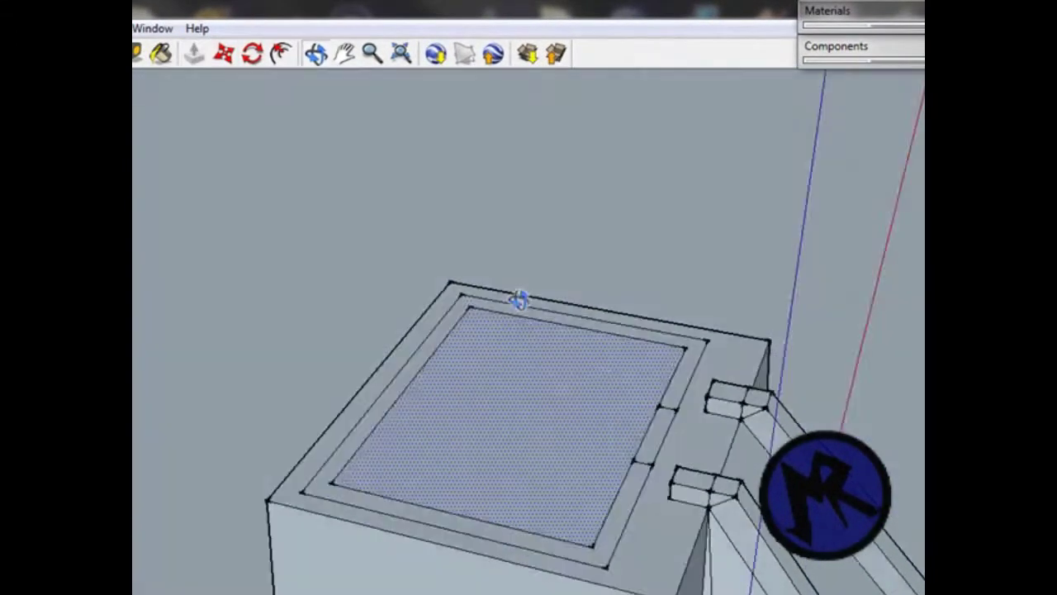
middle_drag(519, 299, 406, 398)
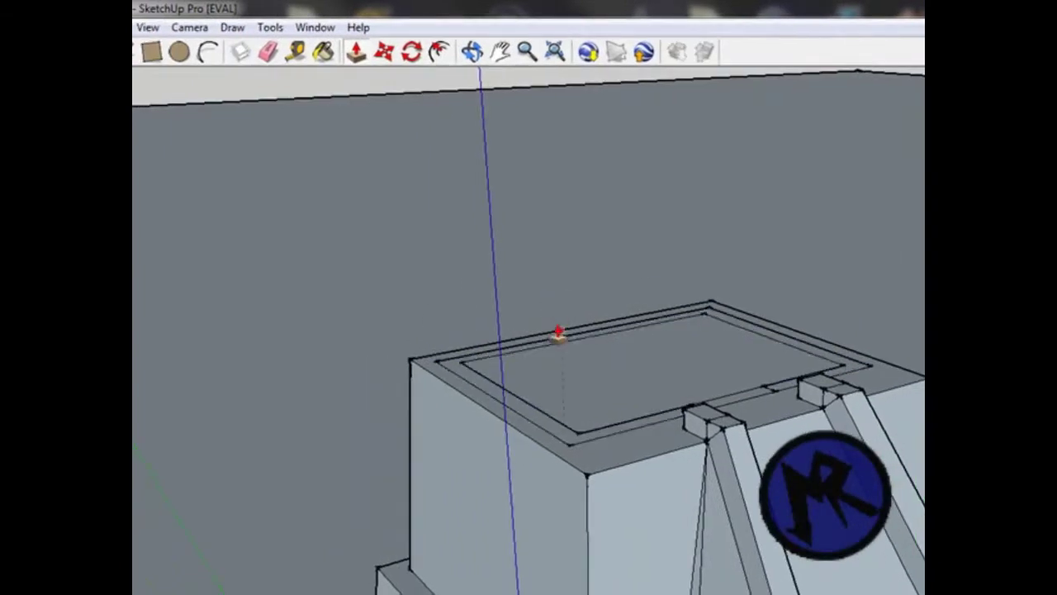
Pull the top face's outer border up into tall walls, raising the middle front section level
middle_drag(547, 261, 503, 163)
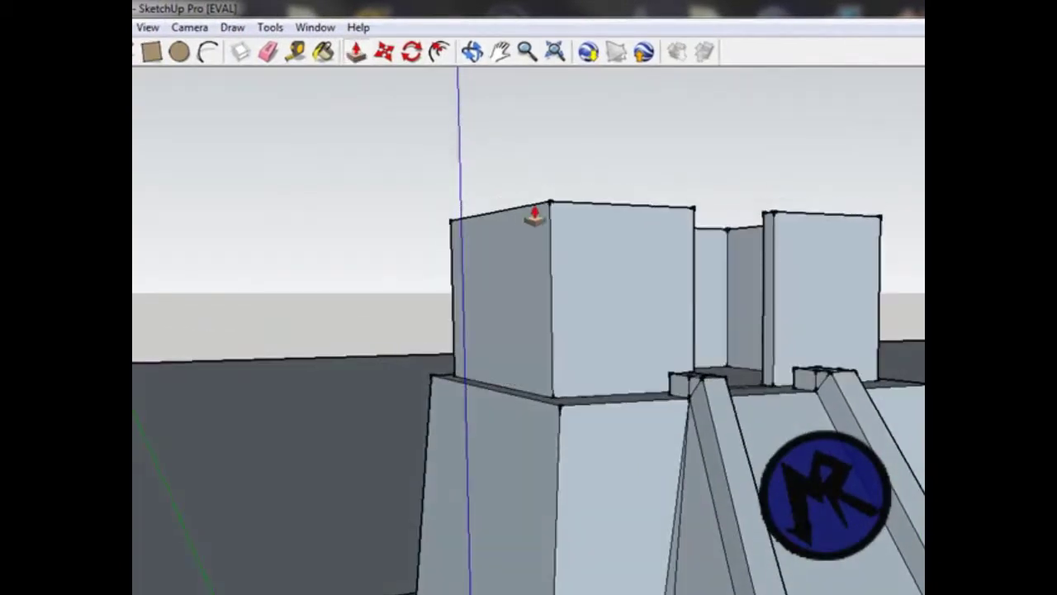
middle_drag(538, 207, 502, 176)
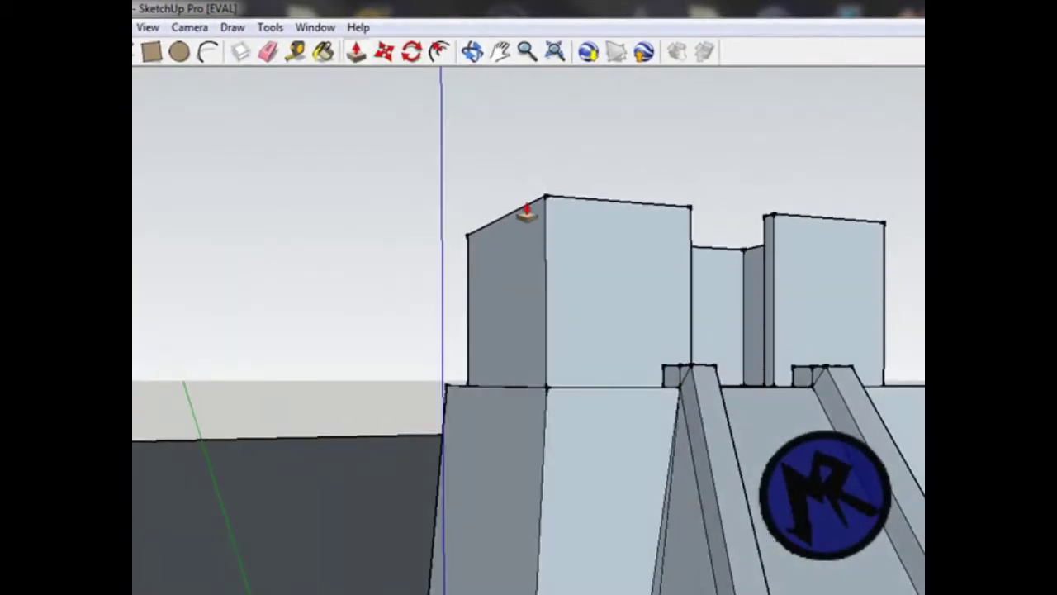
click(573, 232)
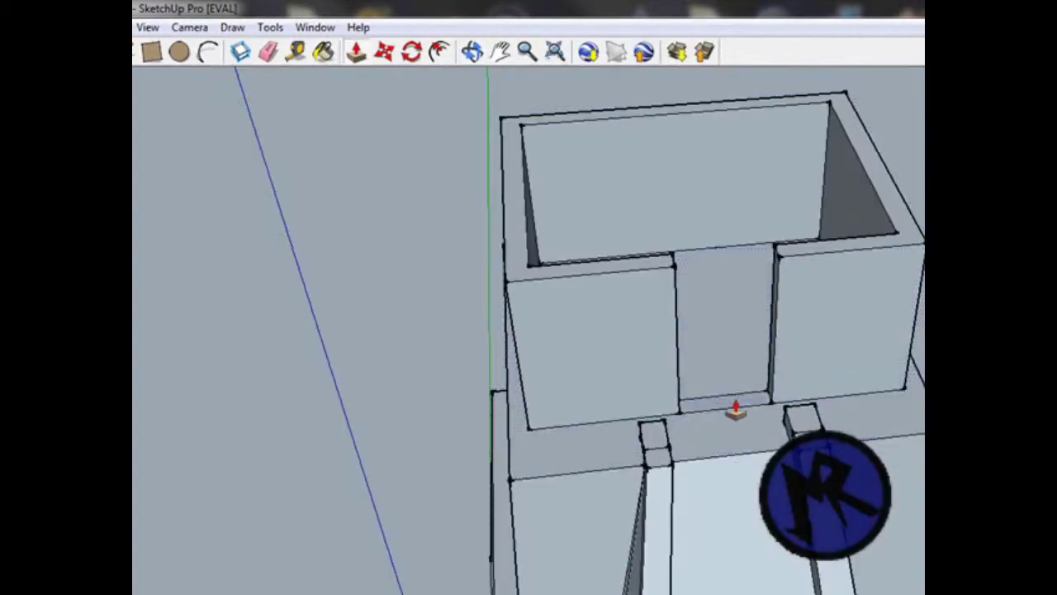
middle_drag(654, 156, 701, 182)
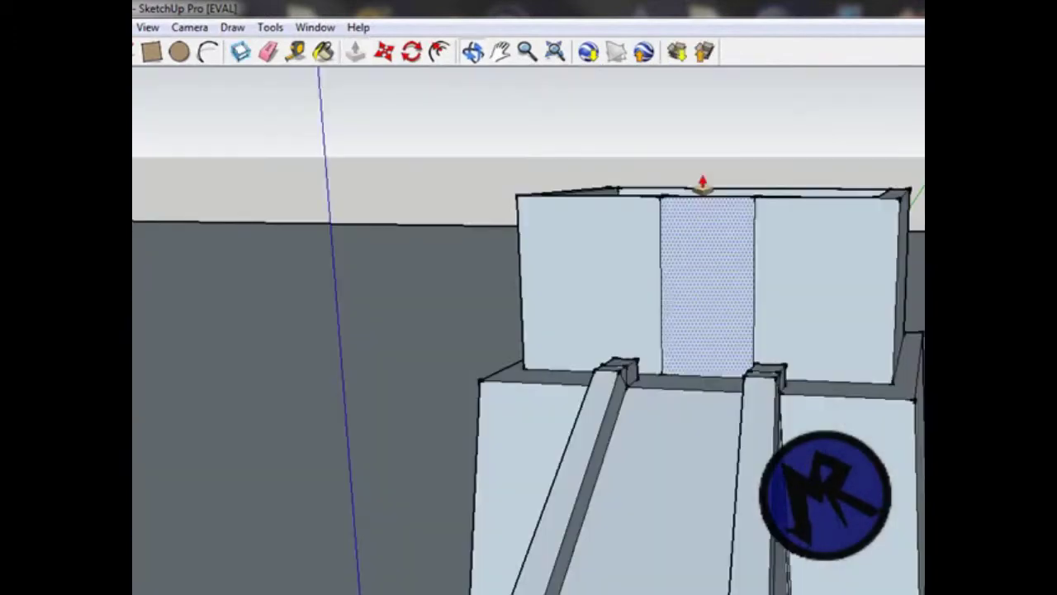
scroll(739, 219, up, 3)
middle_drag(739, 219, 795, 160)
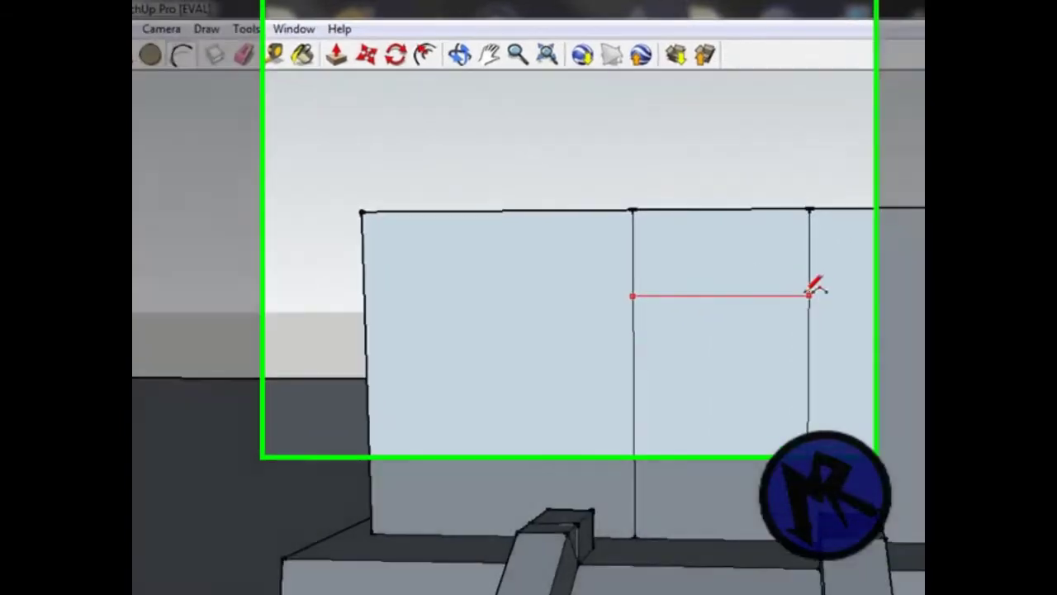
Finish the arch on the middle wall section, undoing an accidental erase of its bottom edge
click(804, 278)
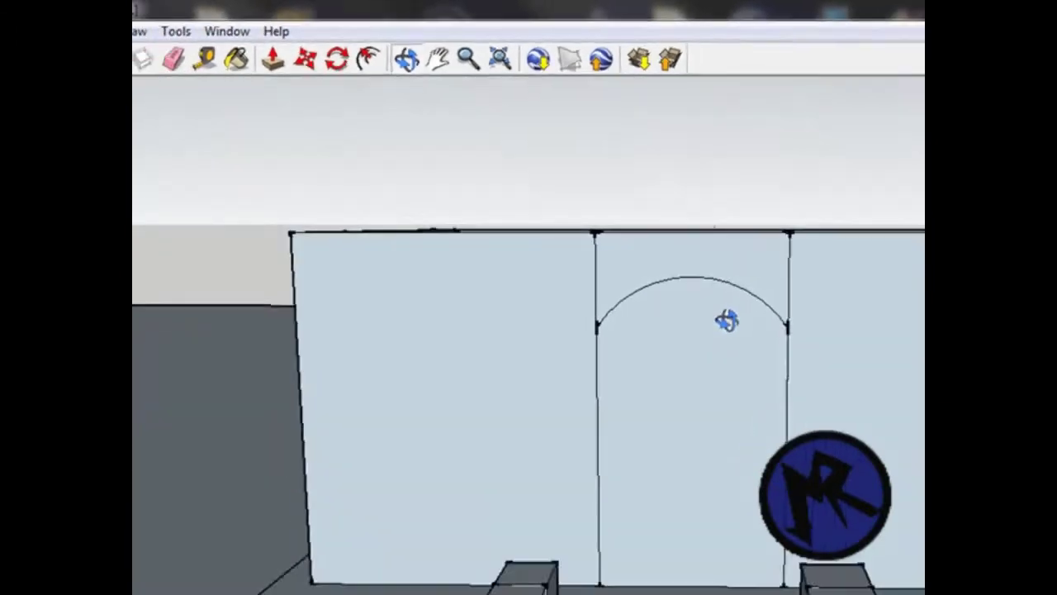
middle_drag(725, 318, 653, 255)
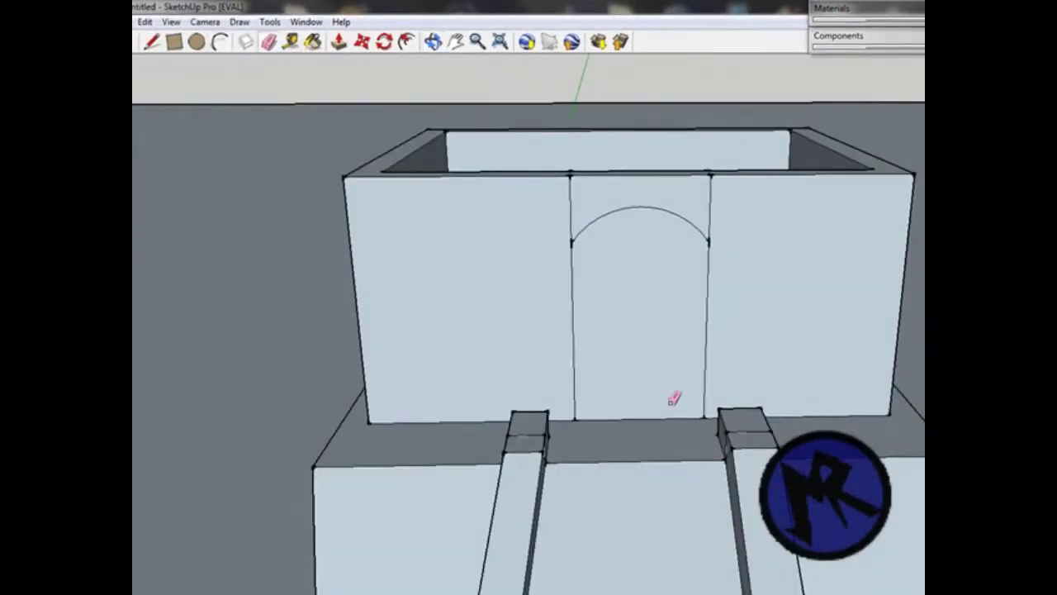
click(651, 417)
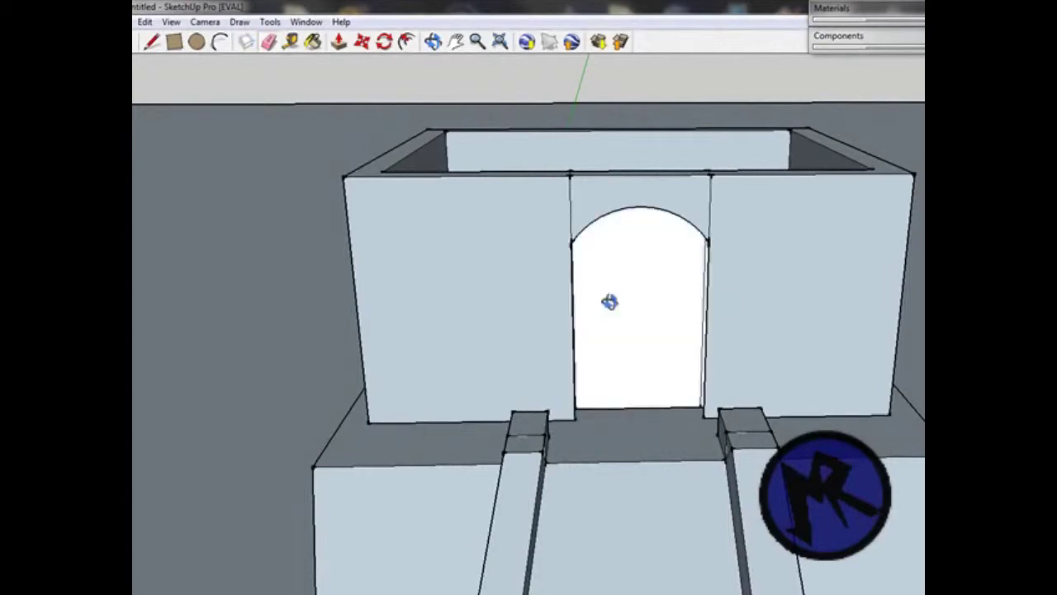
middle_drag(609, 302, 529, 263)
key(ctrl+z)
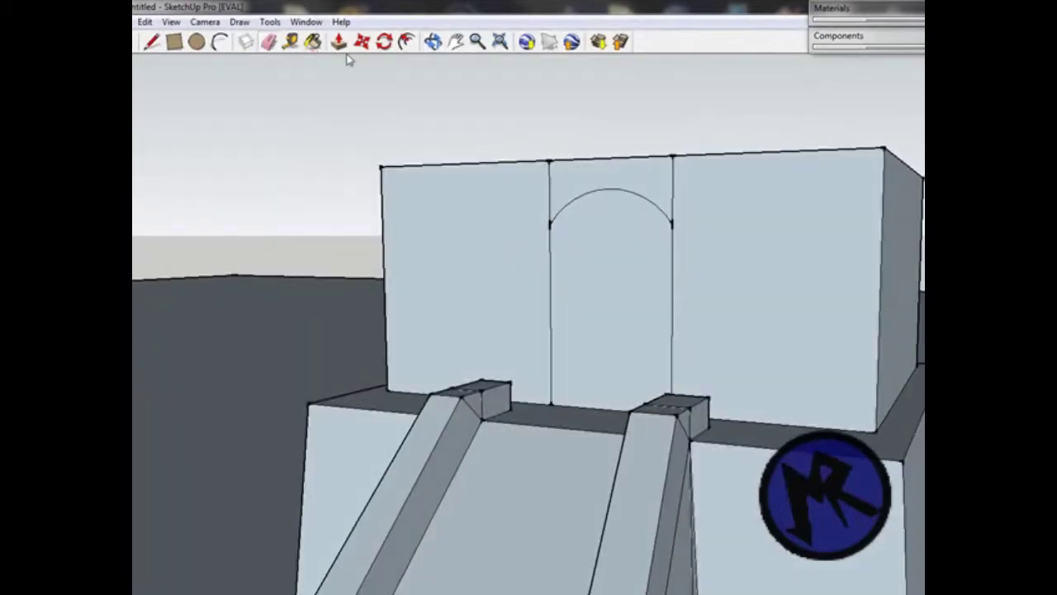
Push the arched face inward to open the doorway into the courtyard
click(338, 41)
click(650, 295)
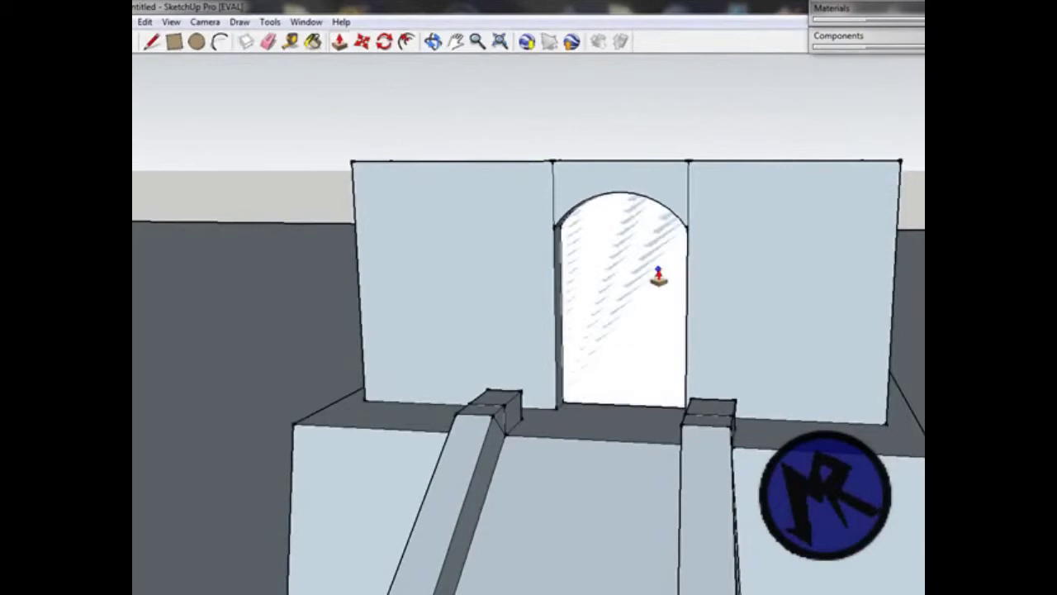
mouse_move(625, 266)
middle_down()
mouse_move(811, 196)
mouse_move(715, 229)
middle_up()
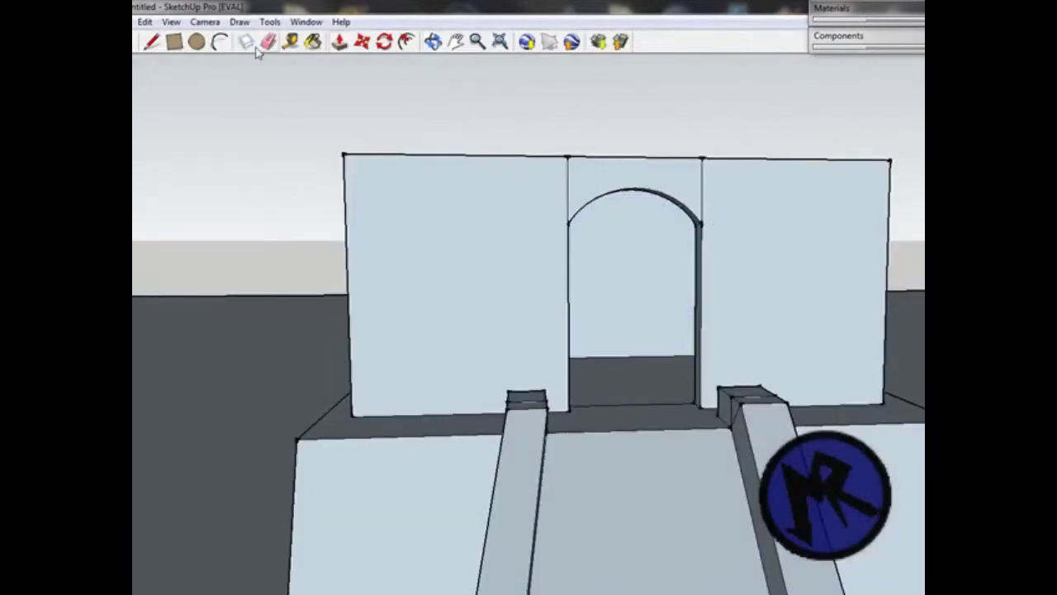
mouse_move(608, 341)
middle_down()
mouse_move(605, 407)
mouse_move(418, 358)
mouse_move(573, 441)
mouse_move(390, 287)
mouse_move(826, 309)
mouse_move(597, 360)
mouse_move(898, 478)
mouse_move(479, 389)
mouse_move(460, 300)
mouse_move(470, 226)
mouse_move(537, 289)
mouse_move(512, 247)
middle_up()
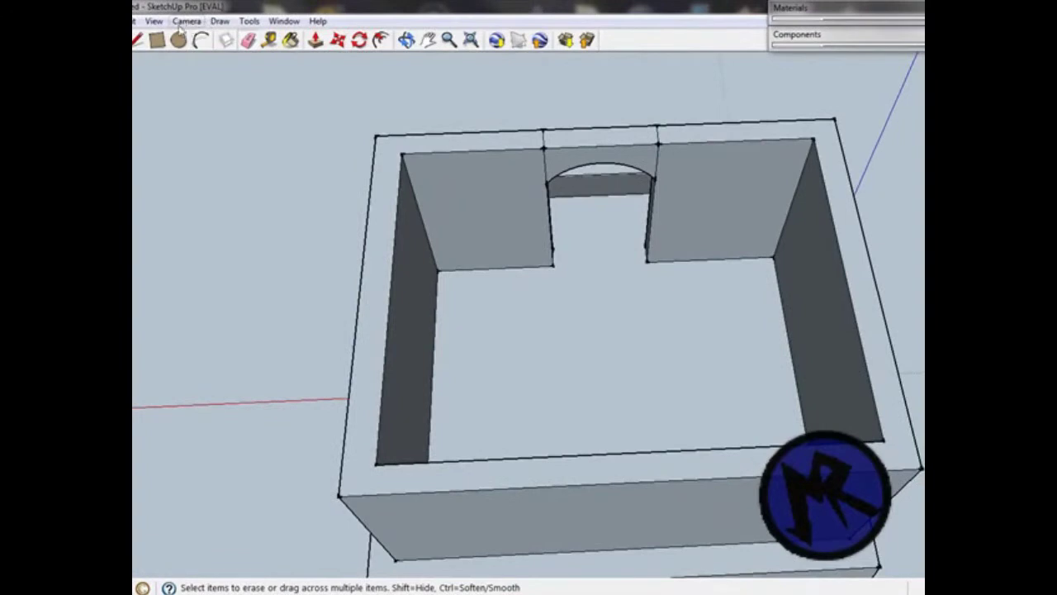
Draw a rectangle corner to corner over the walled box to close its top
click(157, 39)
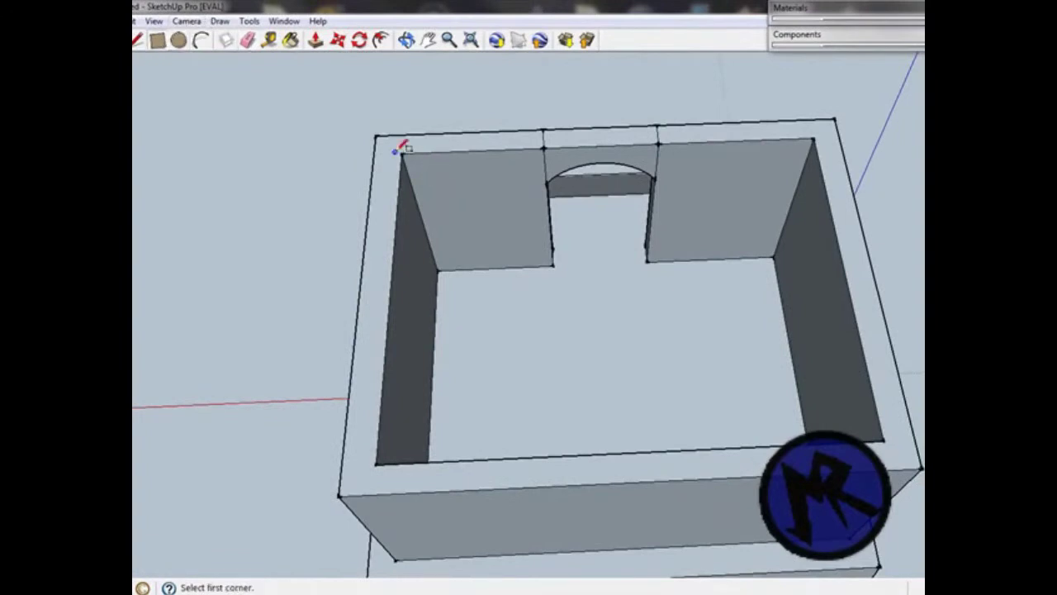
click(402, 153)
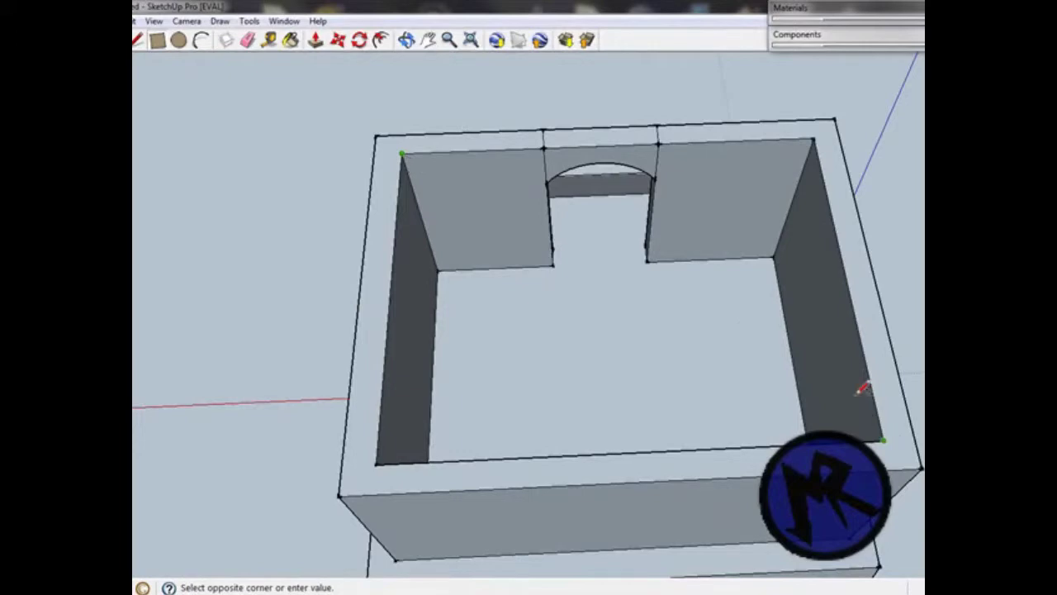
click(882, 440)
middle_drag(820, 342, 449, 89)
Push/Pull the new top face upward into a thin roof slab
key(p)
middle_drag(587, 207, 571, 311)
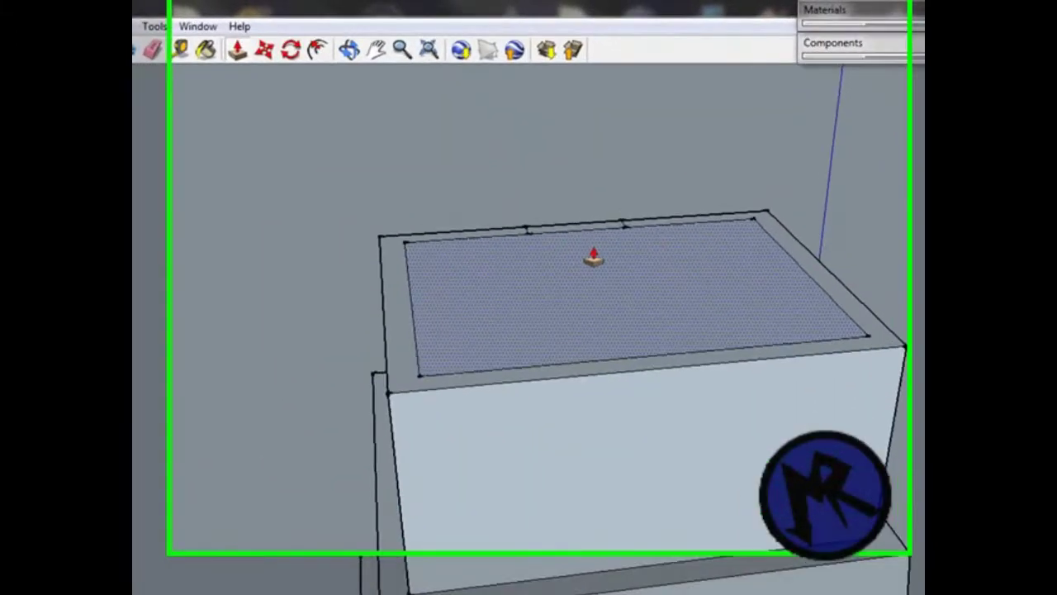
drag(593, 258, 589, 236)
middle_drag(590, 236, 565, 129)
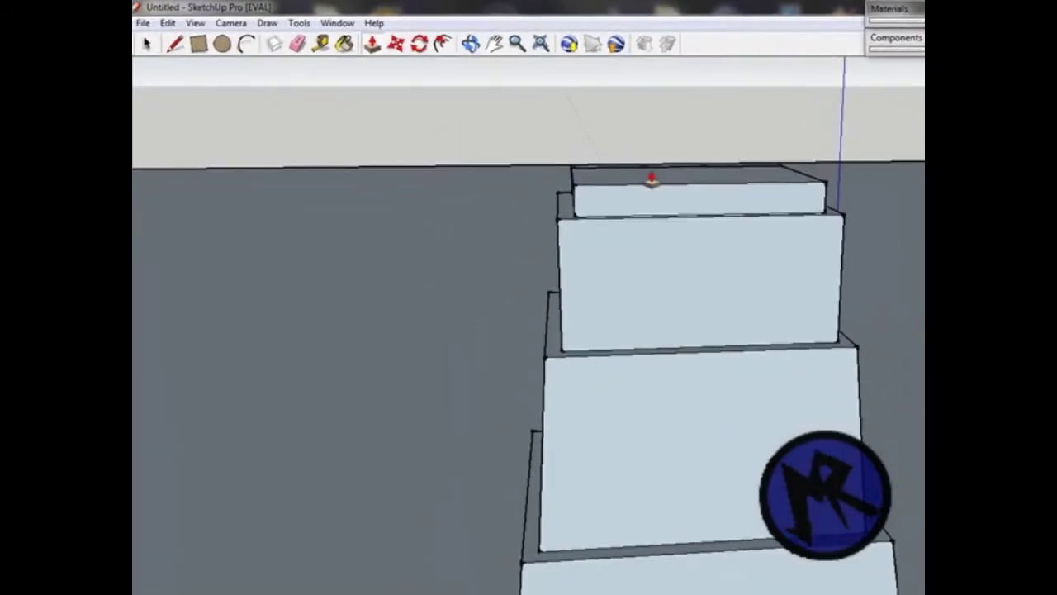
Draw sloping lines from both slab ends down to the box corners, bevelling the roof
mouse_move(646, 182)
middle_down()
mouse_move(906, 323)
mouse_move(845, 311)
middle_up()
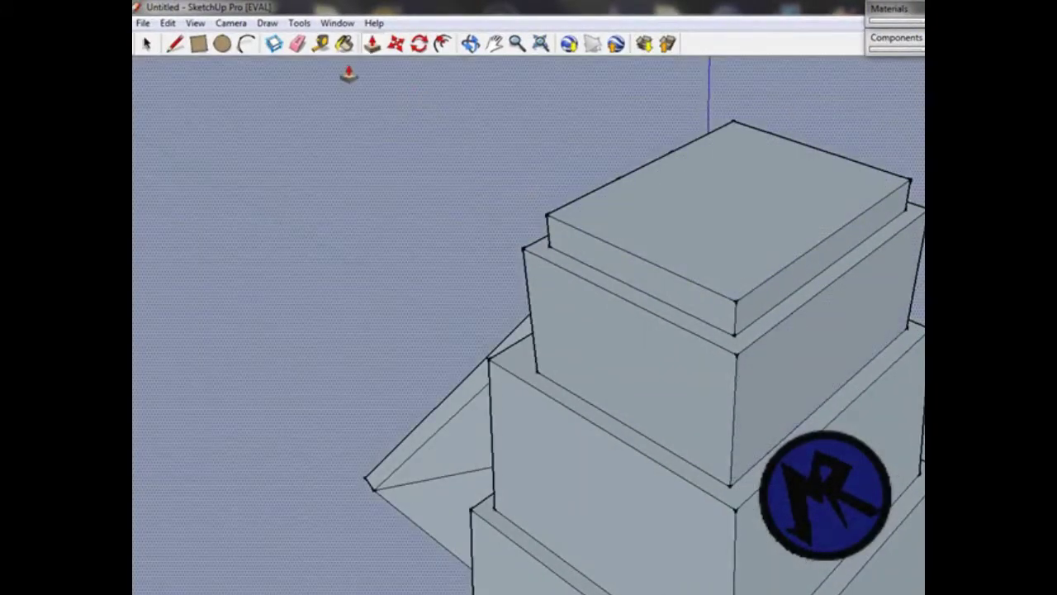
click(176, 45)
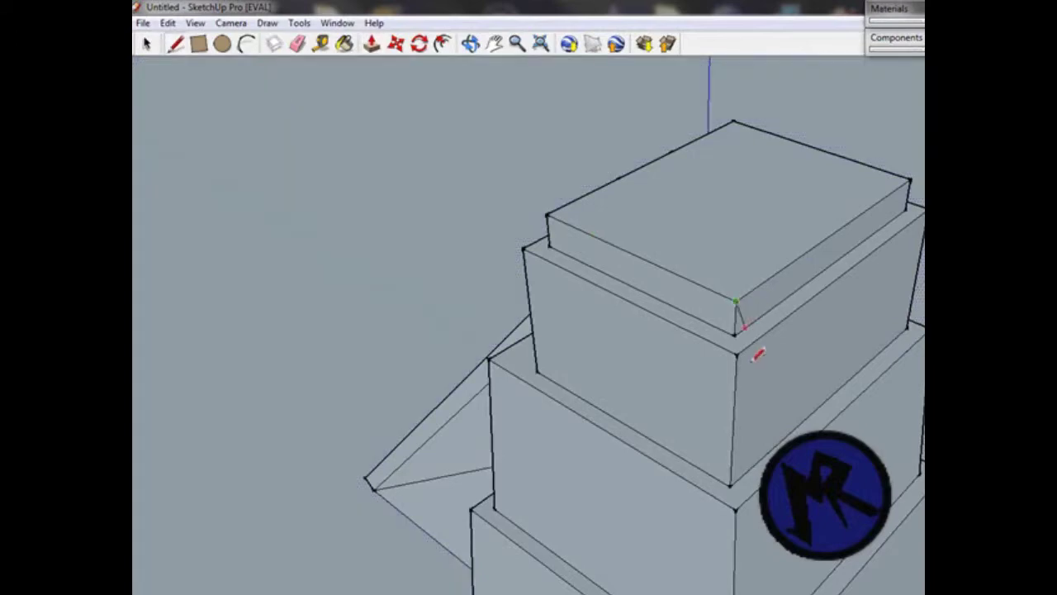
click(737, 353)
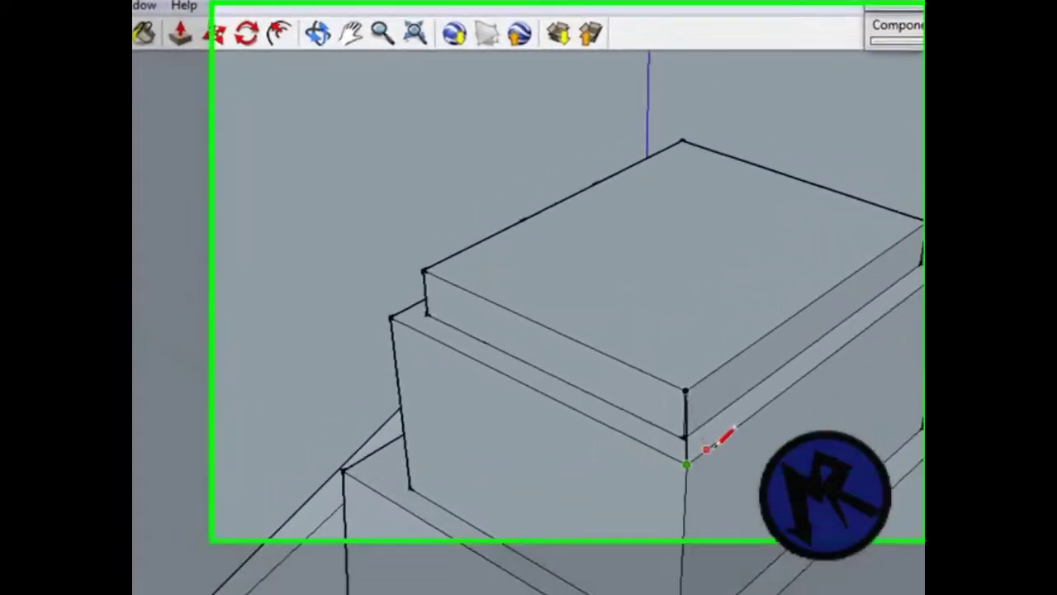
middle_drag(738, 353, 234, 479)
click(851, 423)
middle_drag(842, 248, 137, 229)
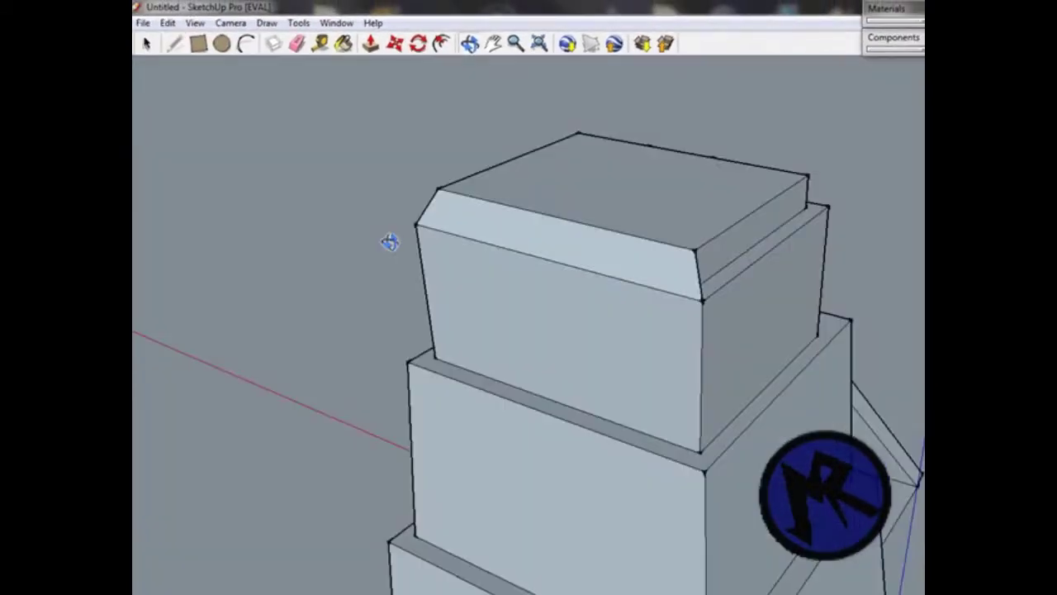
click(453, 205)
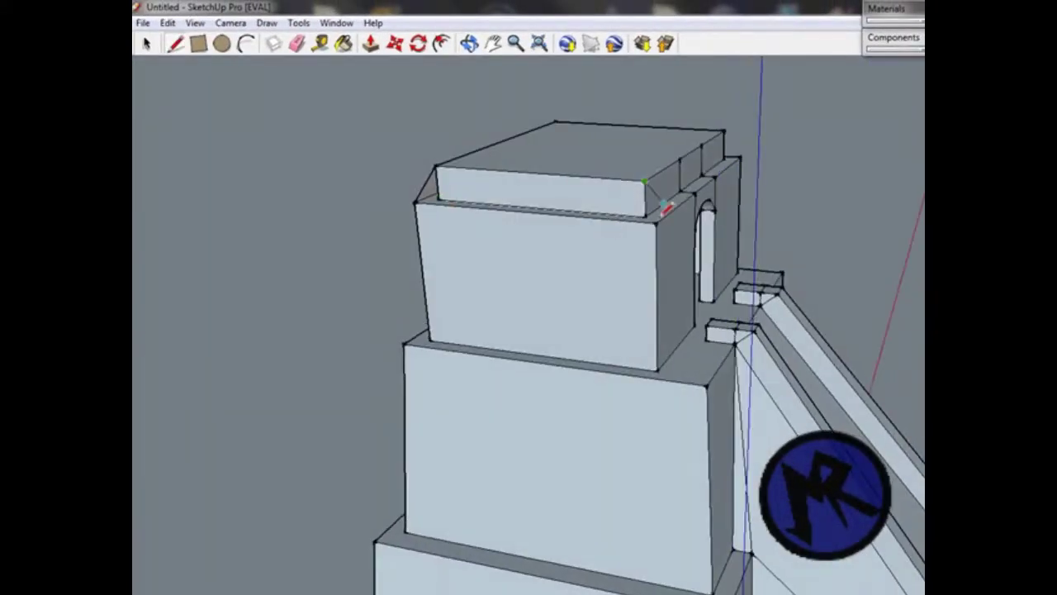
click(657, 221)
mouse_move(656, 220)
middle_down()
mouse_move(490, 193)
mouse_move(439, 198)
middle_up()
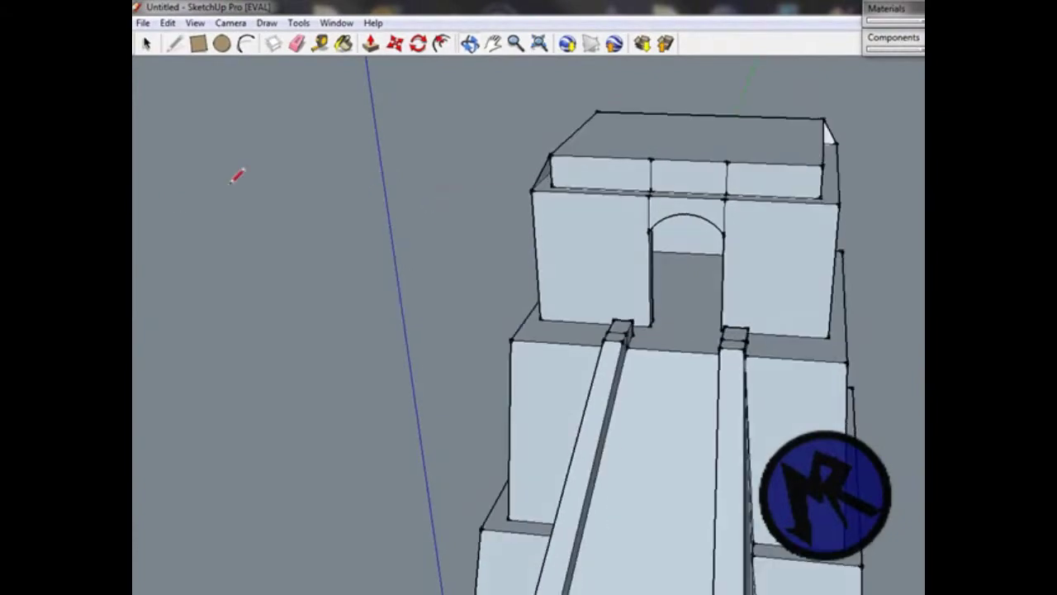
middle_drag(237, 173, 837, 251)
mouse_move(828, 207)
middle_down()
mouse_move(416, 179)
mouse_move(486, 207)
mouse_move(640, 228)
middle_up()
scroll(635, 231, down, 3)
Pick Stone_Sandstone_Ashlar_Light from the materials library and paint the ramp surface
scroll(609, 255, down, 2)
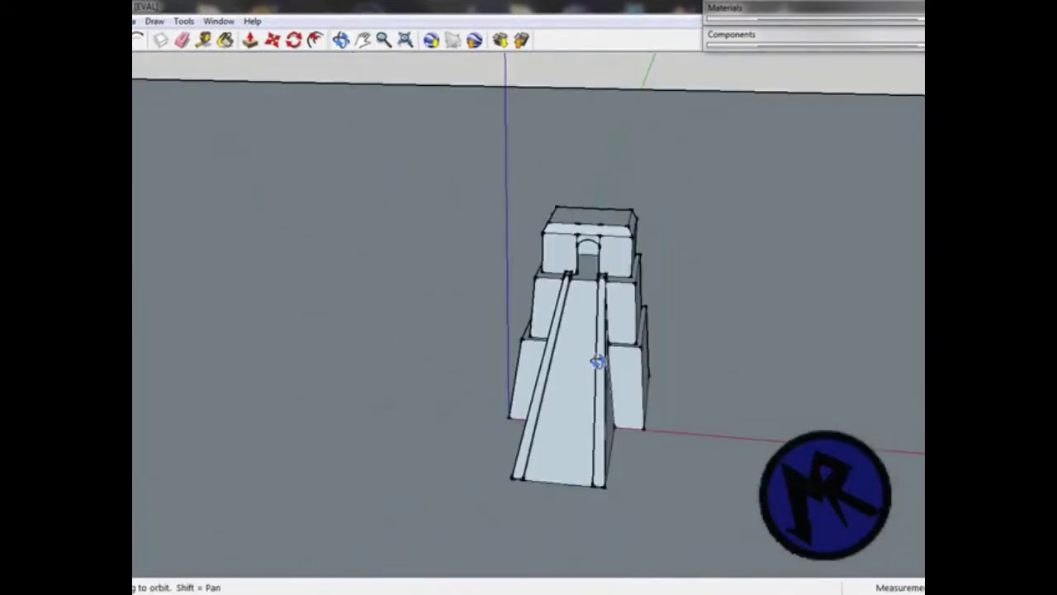
mouse_move(781, 333)
middle_down()
mouse_move(916, 295)
mouse_move(566, 365)
middle_up()
scroll(566, 365, up, 3)
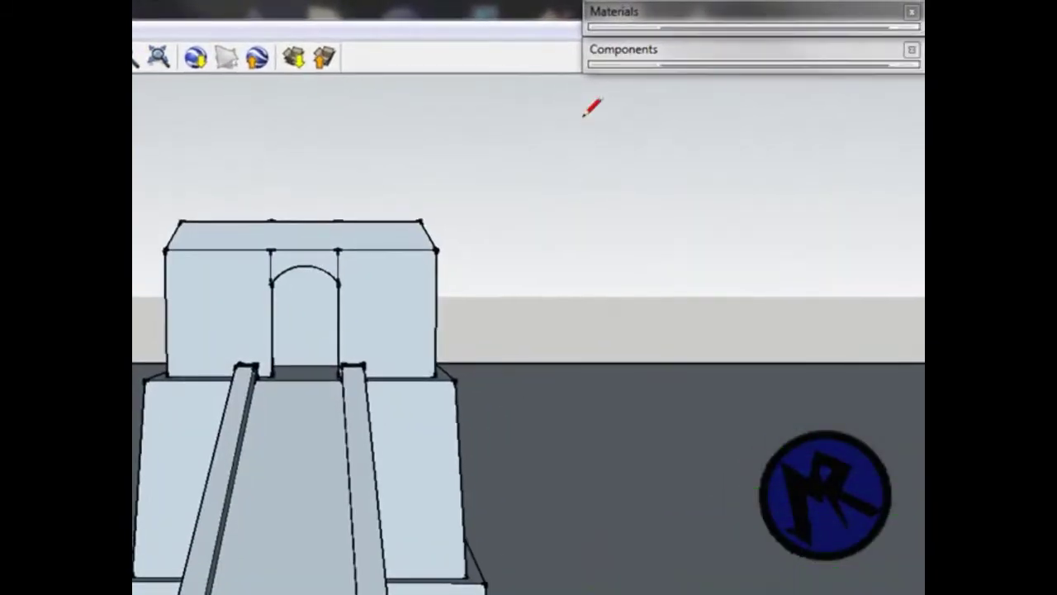
click(625, 13)
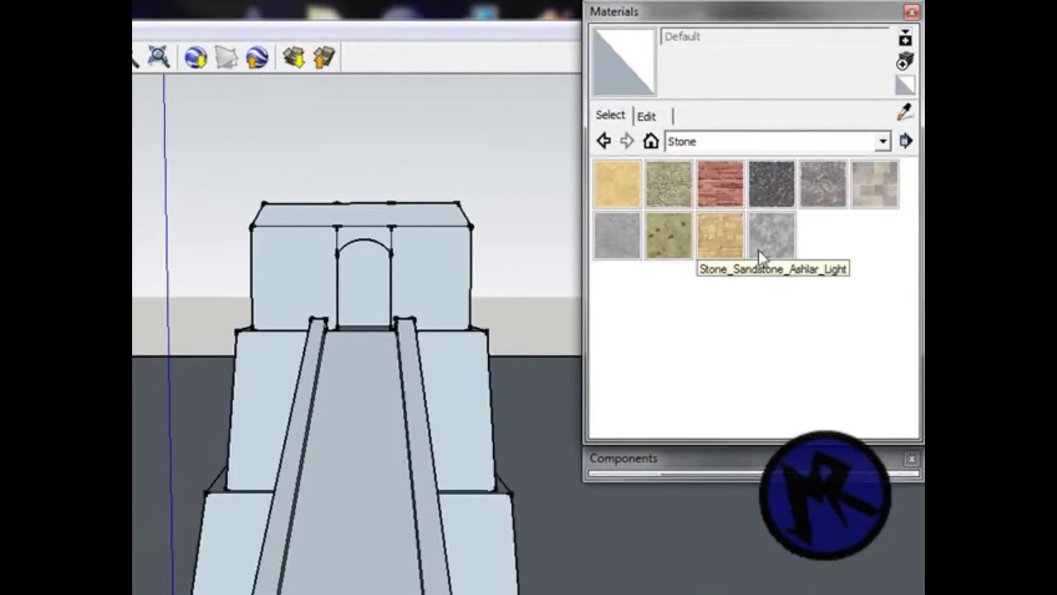
click(728, 243)
click(357, 338)
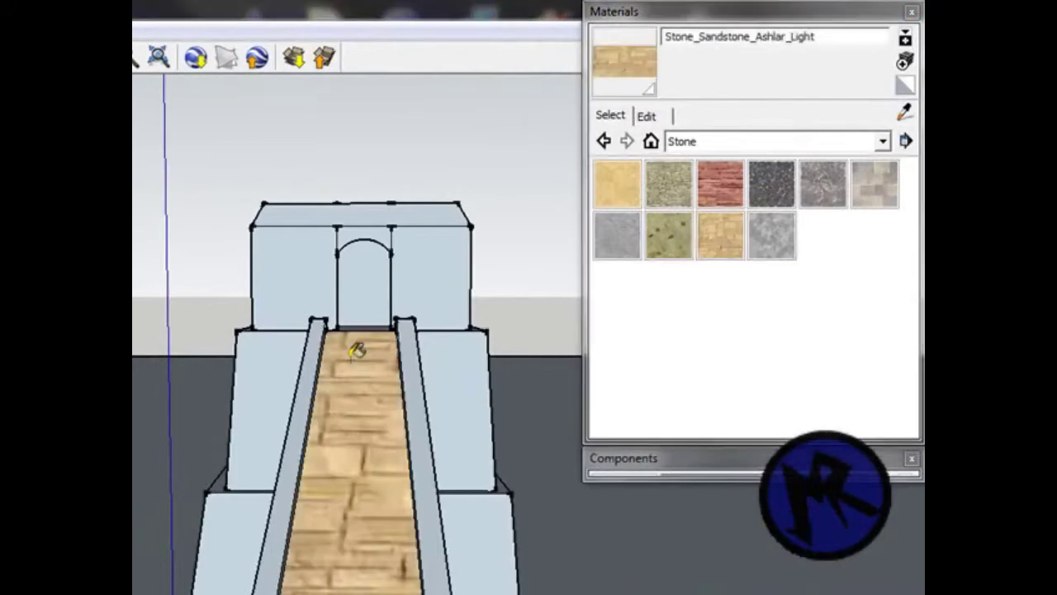
Paint the ramp's side strip, triangular side face, lower faces, ledge and upper wall sandstone
middle_drag(354, 347, 402, 448)
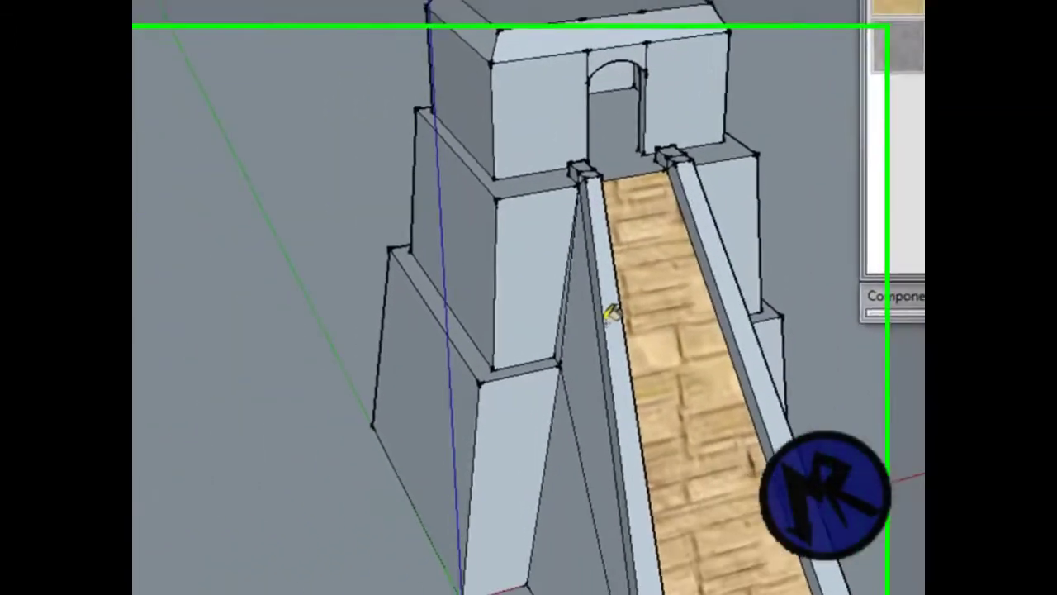
scroll(652, 283, up, 3)
scroll(554, 262, up, 3)
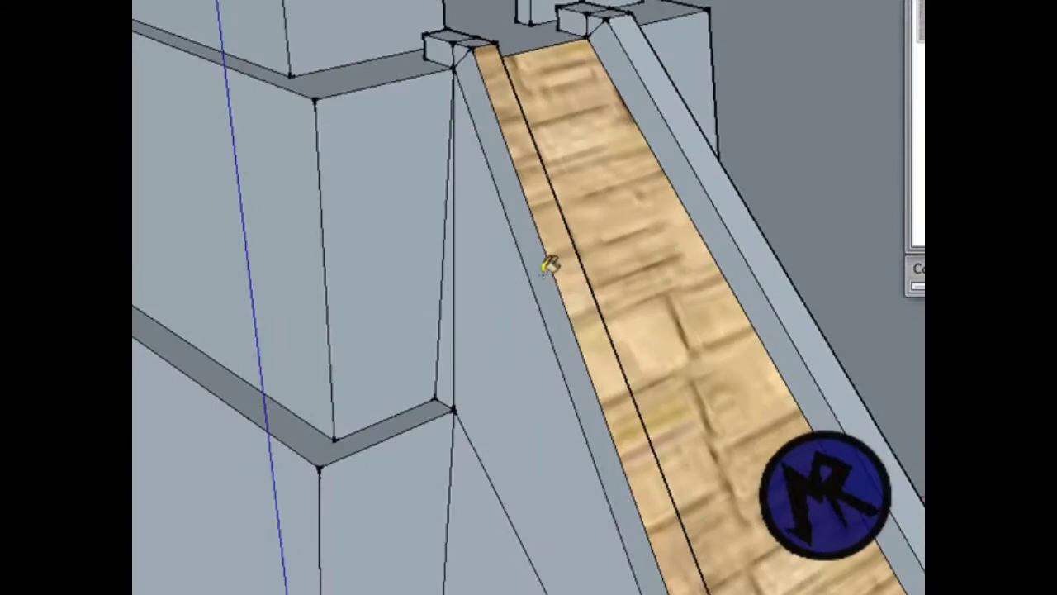
click(548, 263)
click(505, 345)
click(490, 509)
click(437, 455)
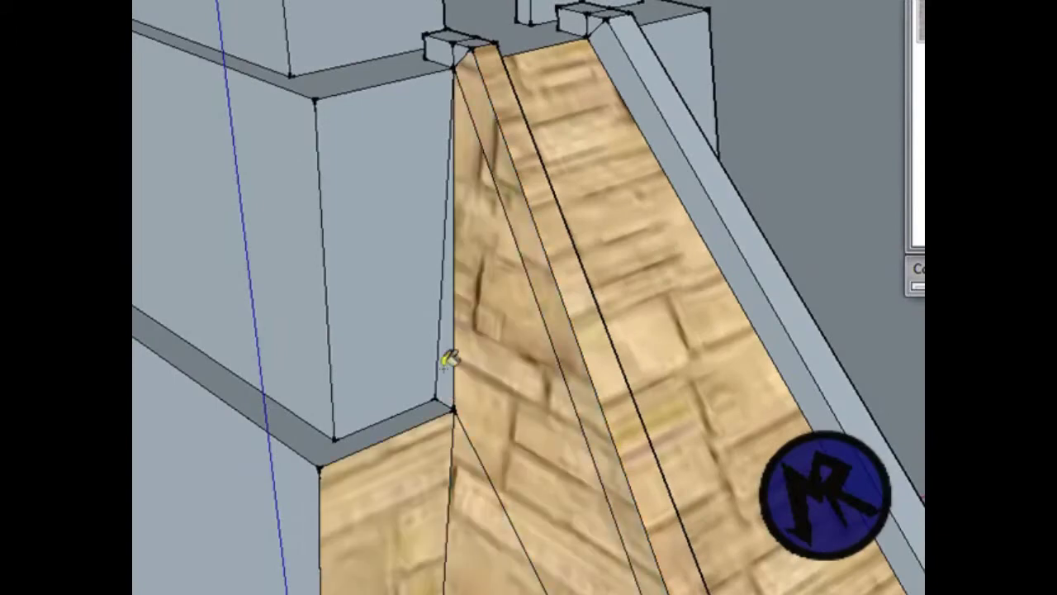
click(388, 423)
click(364, 365)
Paint the middle and lower tiers' front faces sandstone
scroll(255, 353, down, 2)
mouse_move(256, 353)
middle_down()
mouse_move(180, 454)
mouse_move(519, 467)
mouse_move(458, 395)
middle_up()
scroll(458, 394, down, 3)
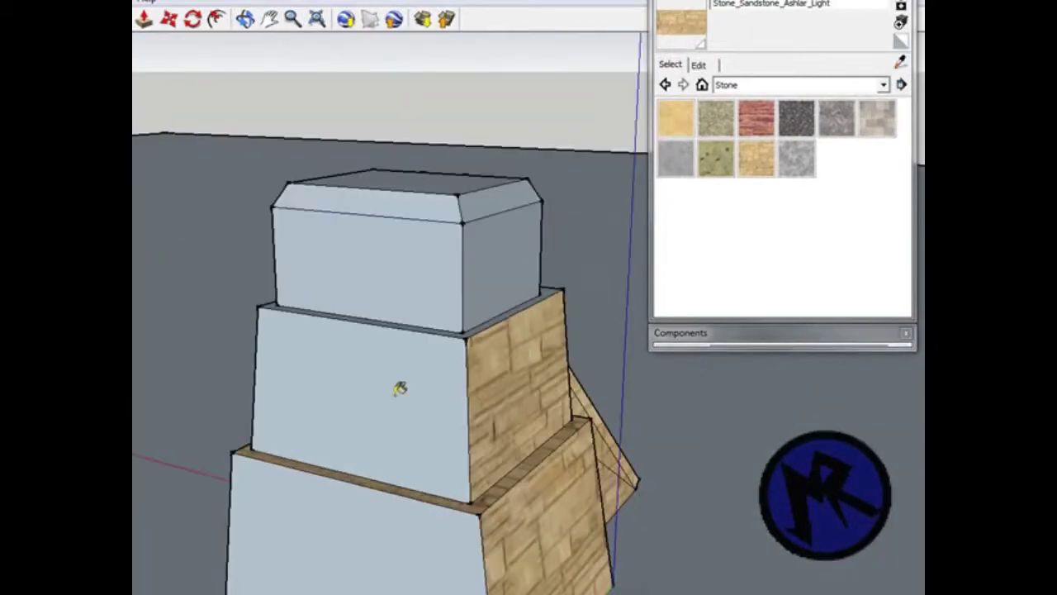
click(401, 389)
click(366, 543)
Paint the middle tier's left face, column faces and two sloped side faces sandstone
middle_drag(597, 519, 394, 443)
click(394, 444)
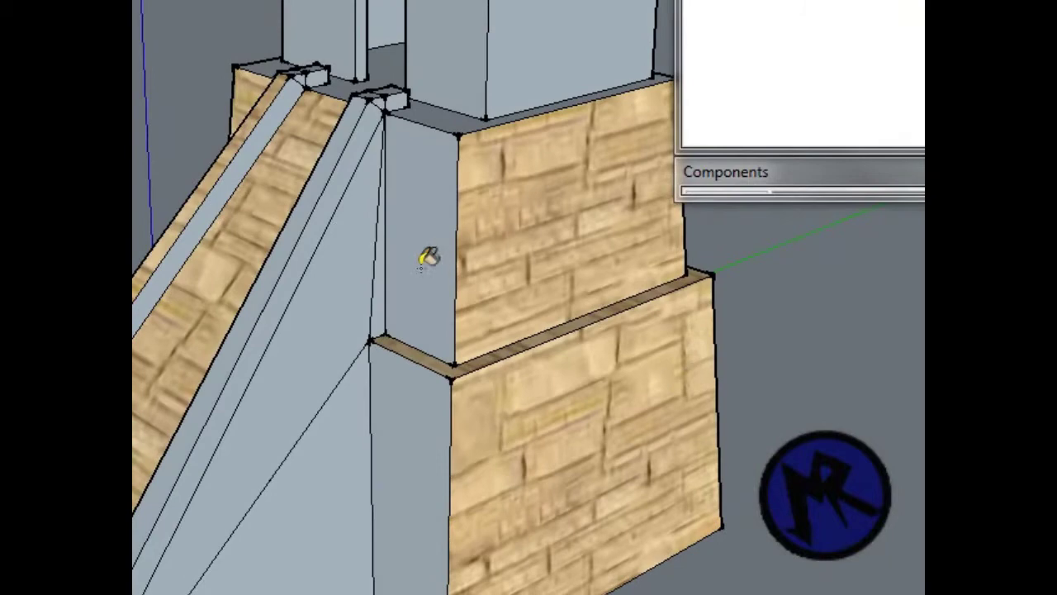
click(420, 307)
click(405, 389)
click(306, 389)
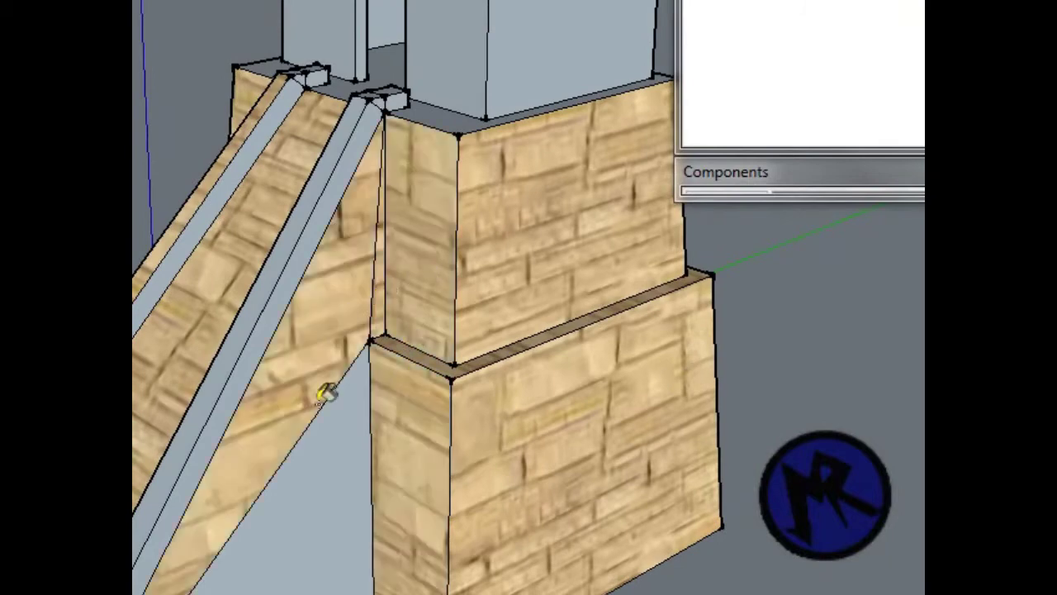
click(331, 467)
Recentre and orbit to a front view of the whole painted tower
scroll(537, 460, down, 2)
scroll(562, 469, down, 5)
shift+middle_drag(562, 468, 831, 354)
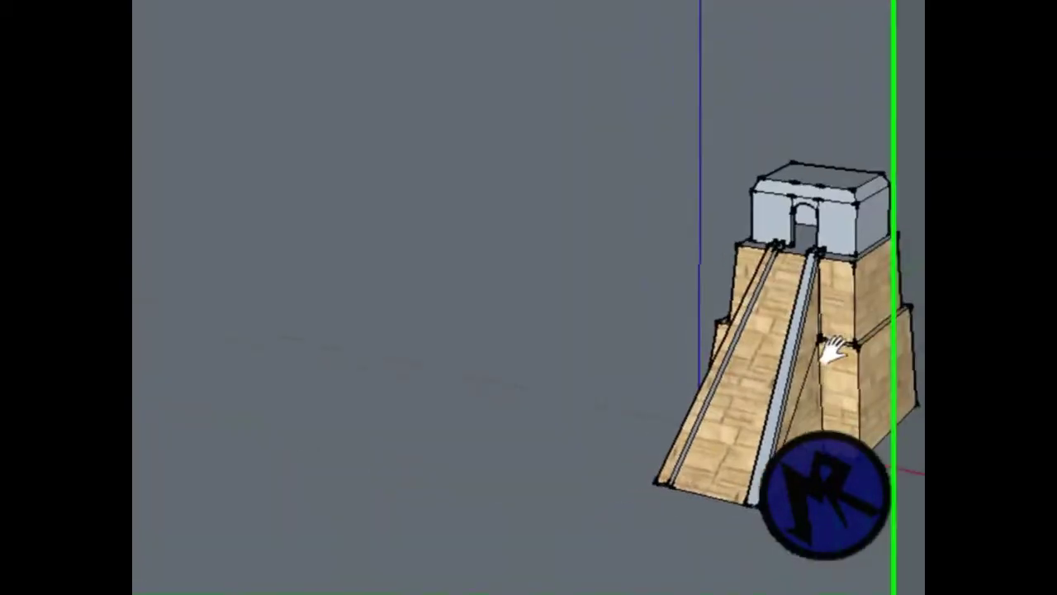
scroll(813, 341, up, 1)
scroll(809, 337, up, 2)
scroll(816, 347, up, 2)
scroll(515, 330, down, 2)
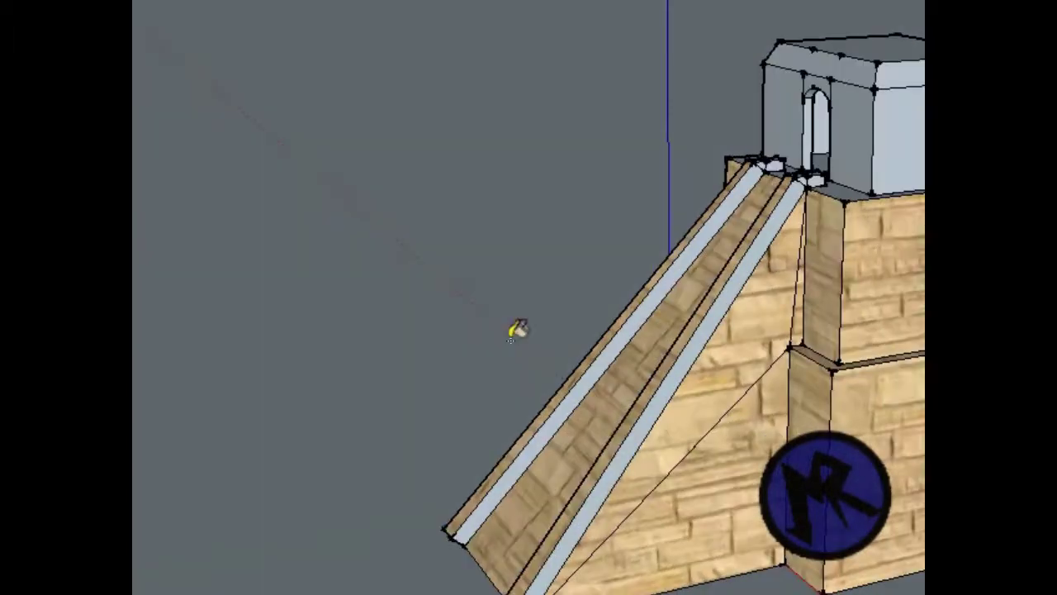
mouse_move(703, 326)
middle_down()
mouse_move(246, 347)
mouse_move(670, 163)
mouse_move(465, 371)
middle_up()
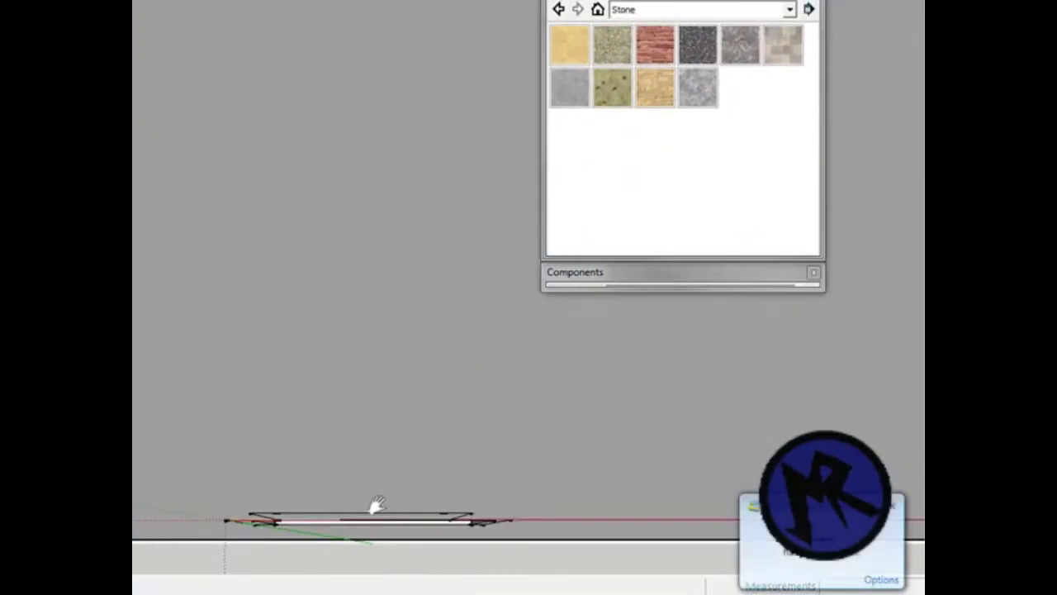
middle_drag(376, 504, 375, 590)
scroll(283, 465, up, 2)
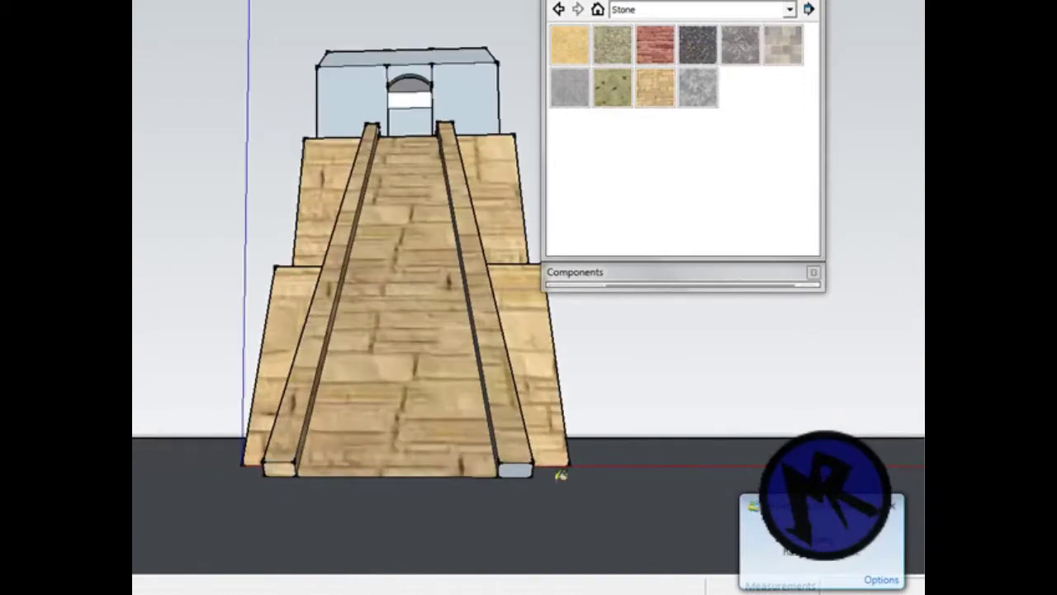
Paint the small rail end block's side face and the top block's front face sandstone
click(896, 508)
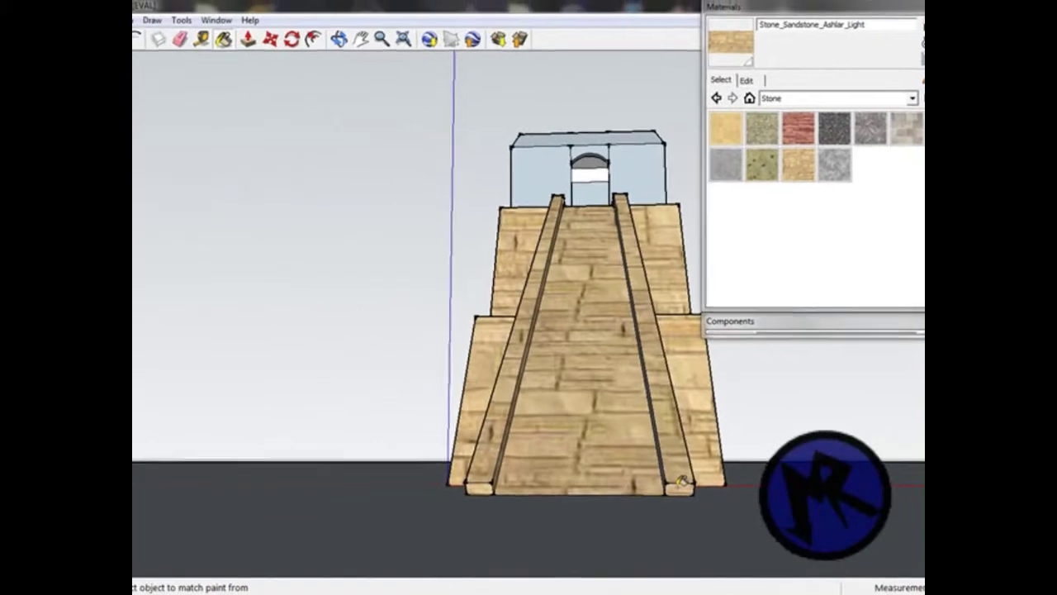
mouse_move(490, 430)
middle_down()
mouse_move(579, 396)
mouse_move(158, 423)
middle_up()
key(b)
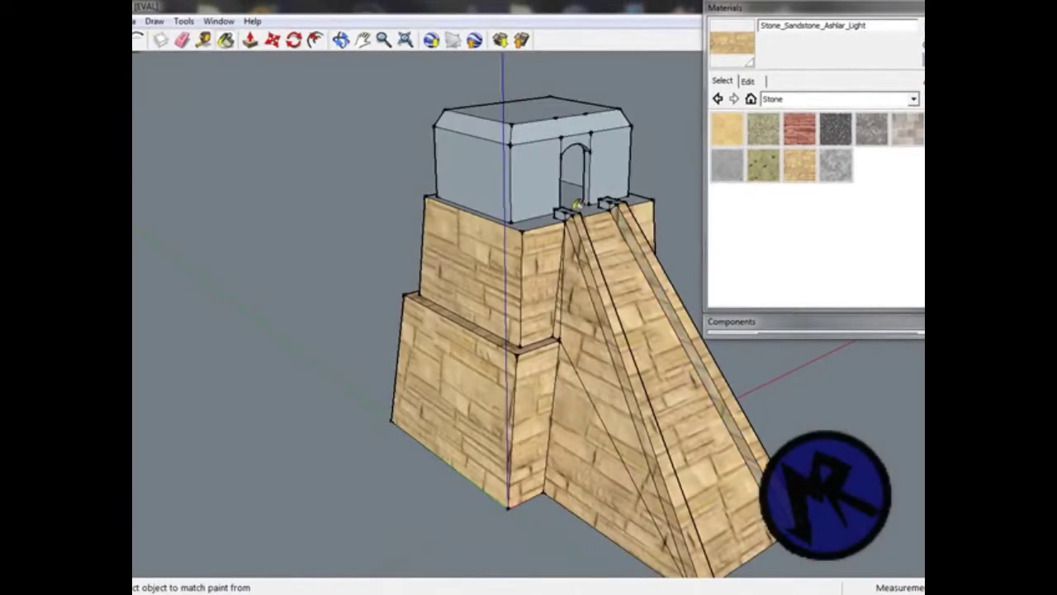
scroll(561, 210, up, 3)
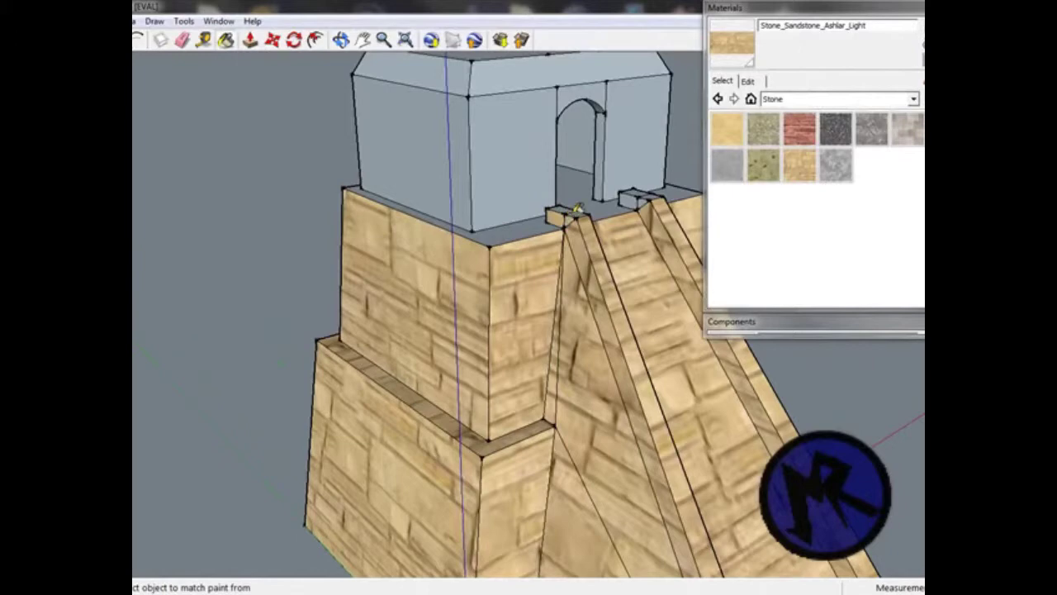
middle_drag(565, 205, 189, 264)
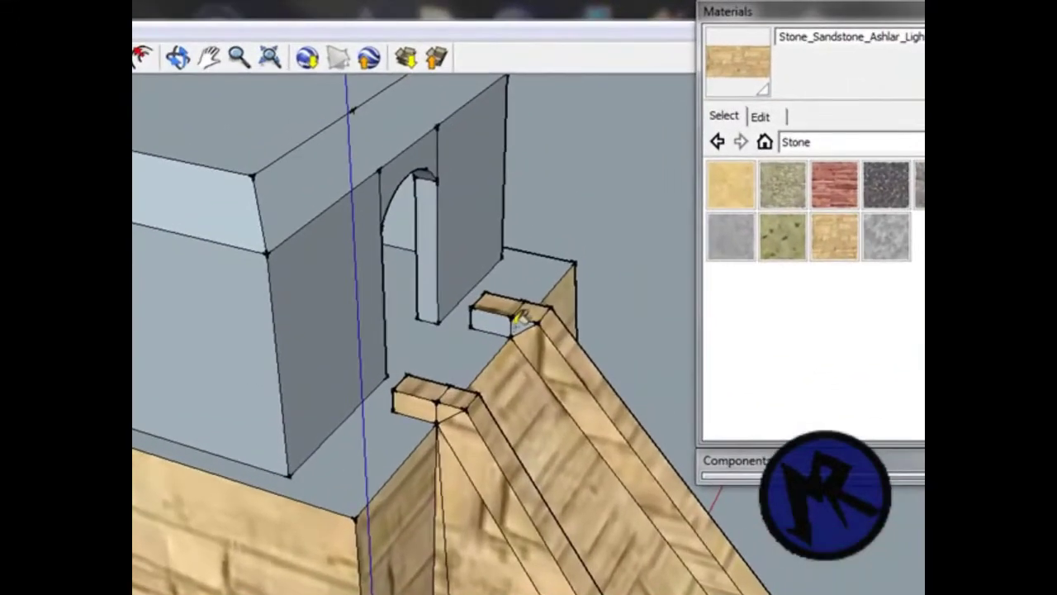
middle_drag(519, 318, 591, 351)
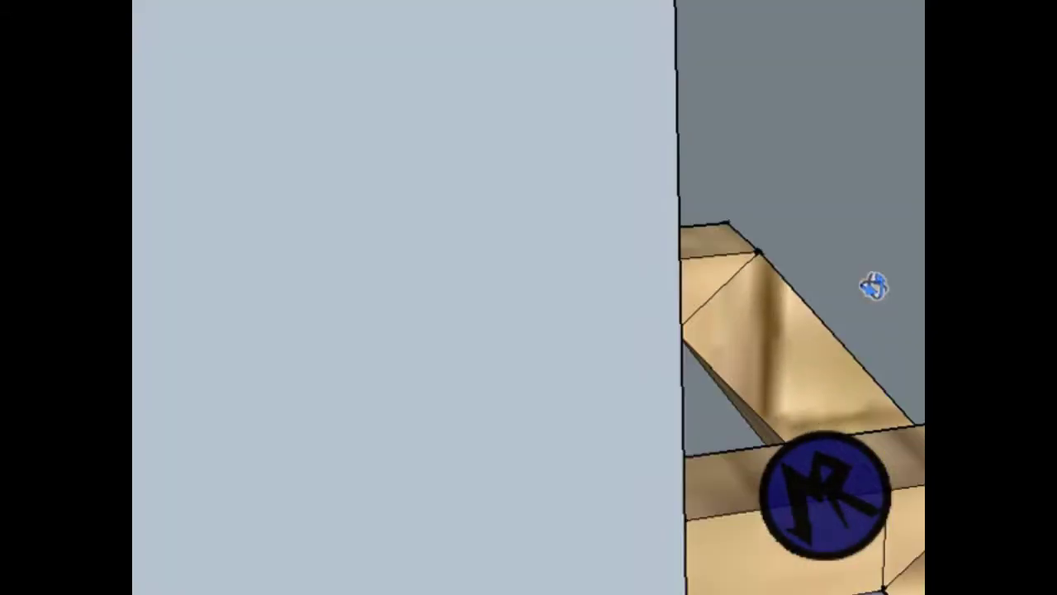
click(615, 514)
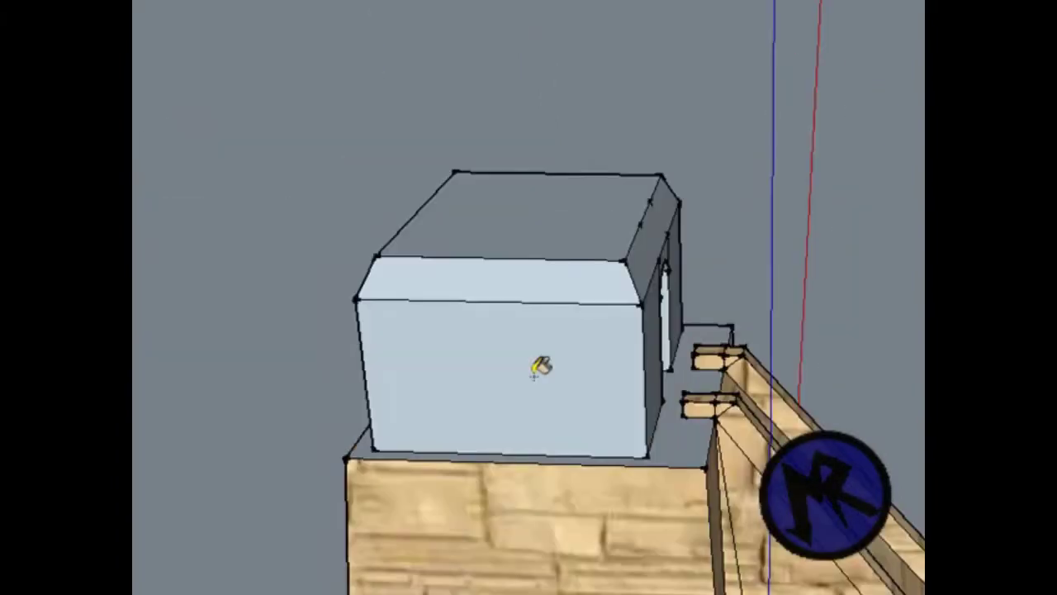
click(490, 344)
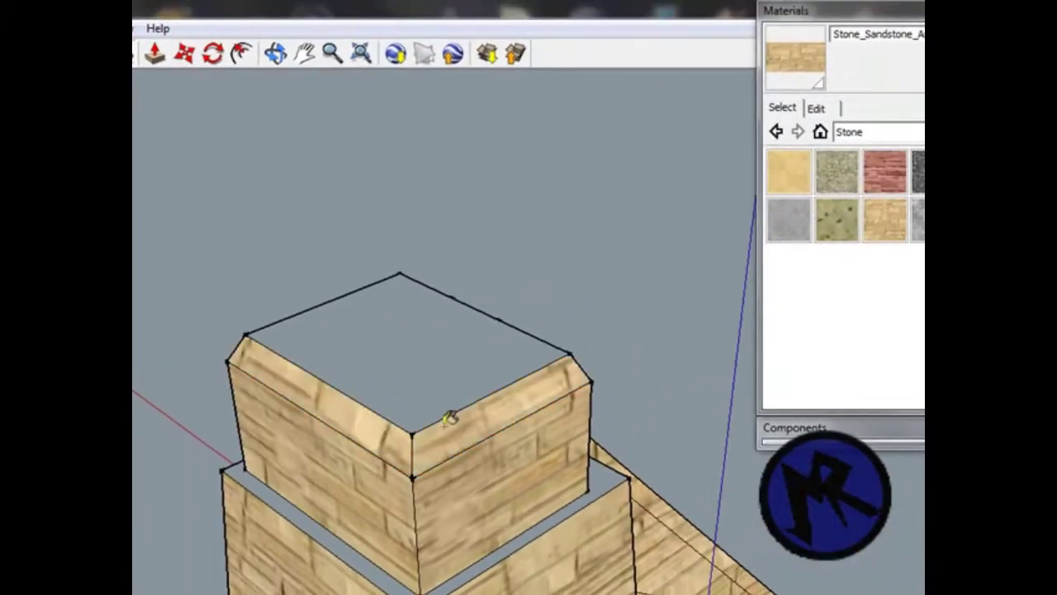
Paint the top block's roof, side faces, top-edge strip, arch surround and left jamb sandstone
click(318, 411)
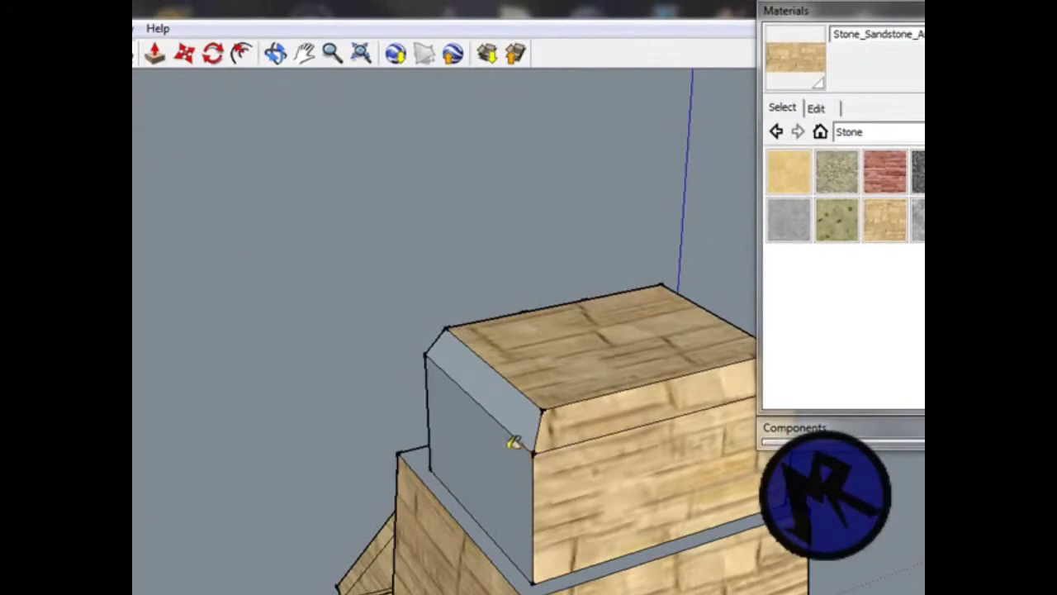
click(513, 443)
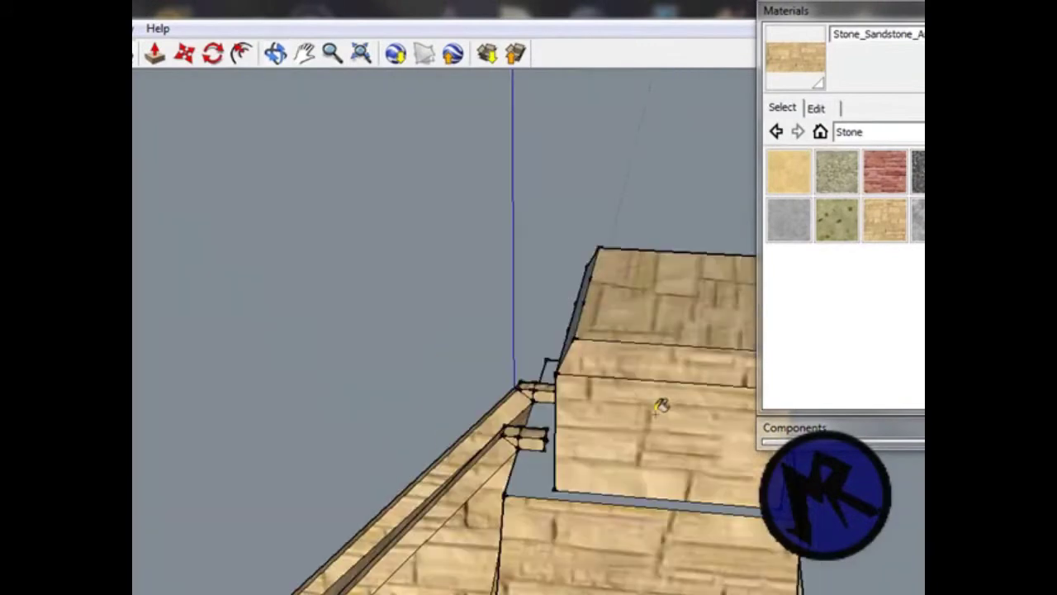
click(621, 341)
click(560, 306)
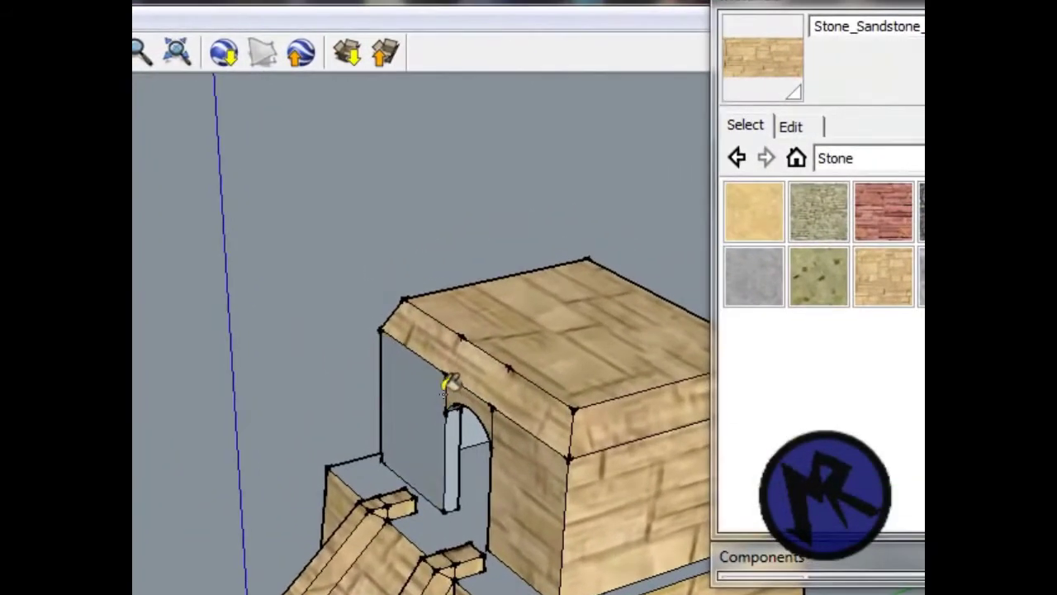
click(443, 392)
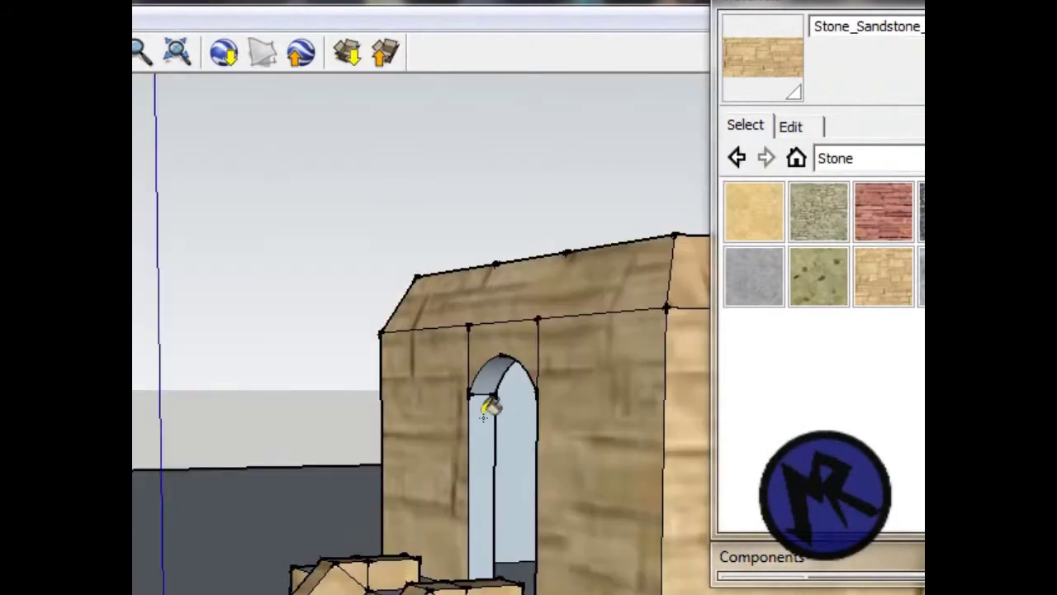
click(490, 401)
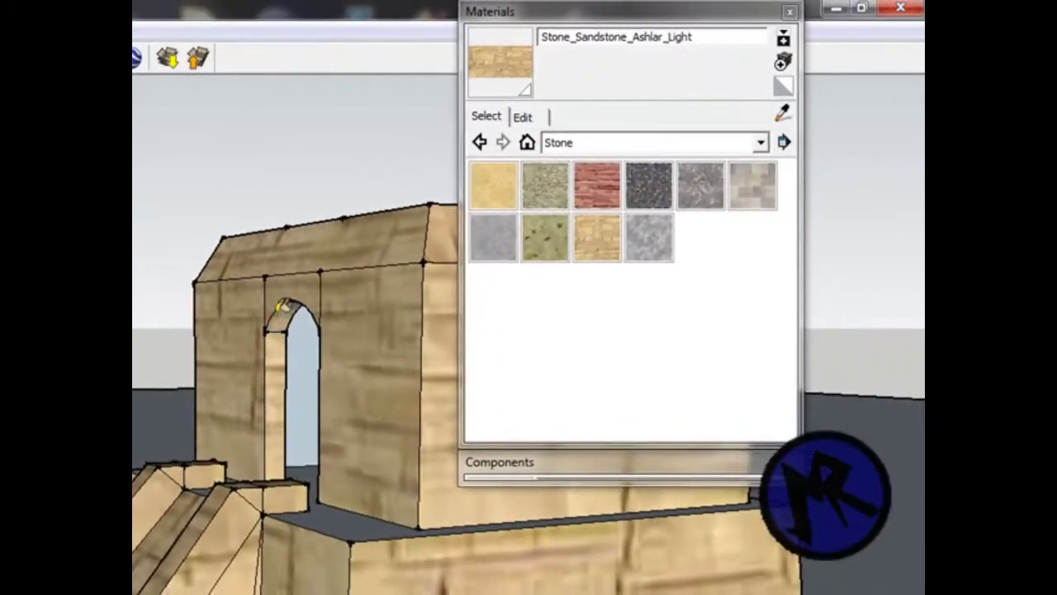
scroll(283, 308, up, 5)
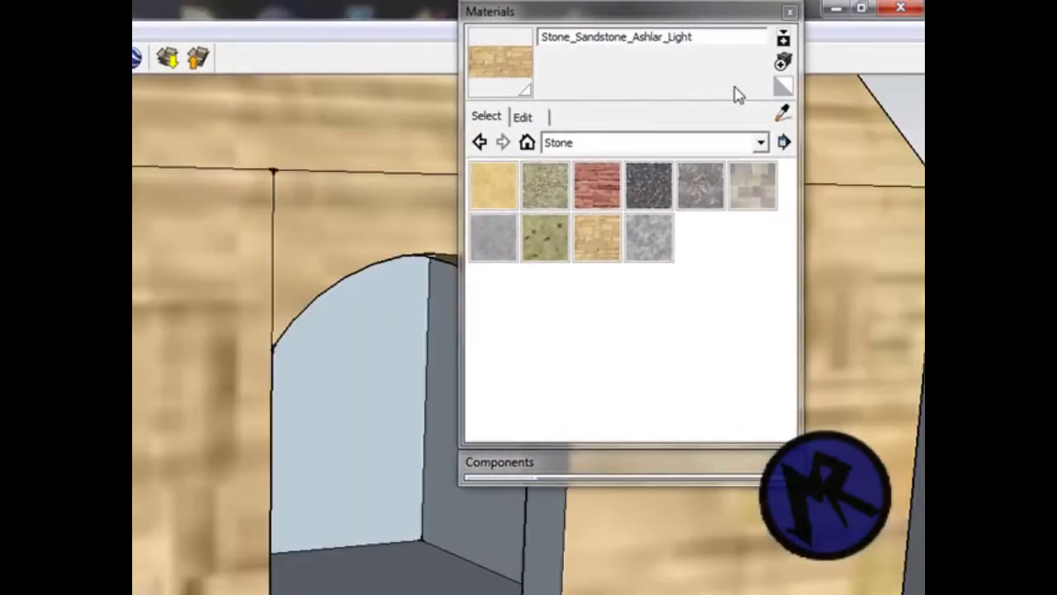
click(556, 14)
Paint the two grey inner faces of the arched doorway with sandstone
mouse_move(502, 399)
middle_down()
mouse_move(438, 370)
mouse_move(509, 271)
middle_up()
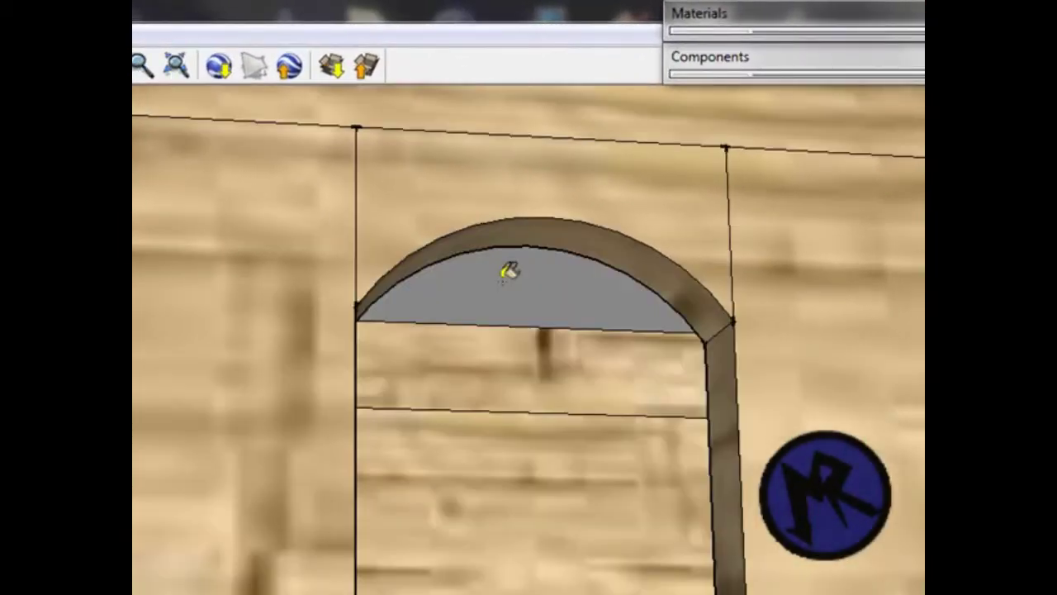
mouse_move(509, 271)
middle_down()
mouse_move(361, 408)
mouse_move(378, 255)
mouse_move(356, 237)
mouse_move(616, 377)
mouse_move(550, 402)
mouse_move(830, 388)
mouse_move(904, 239)
mouse_move(883, 210)
middle_up()
click(361, 408)
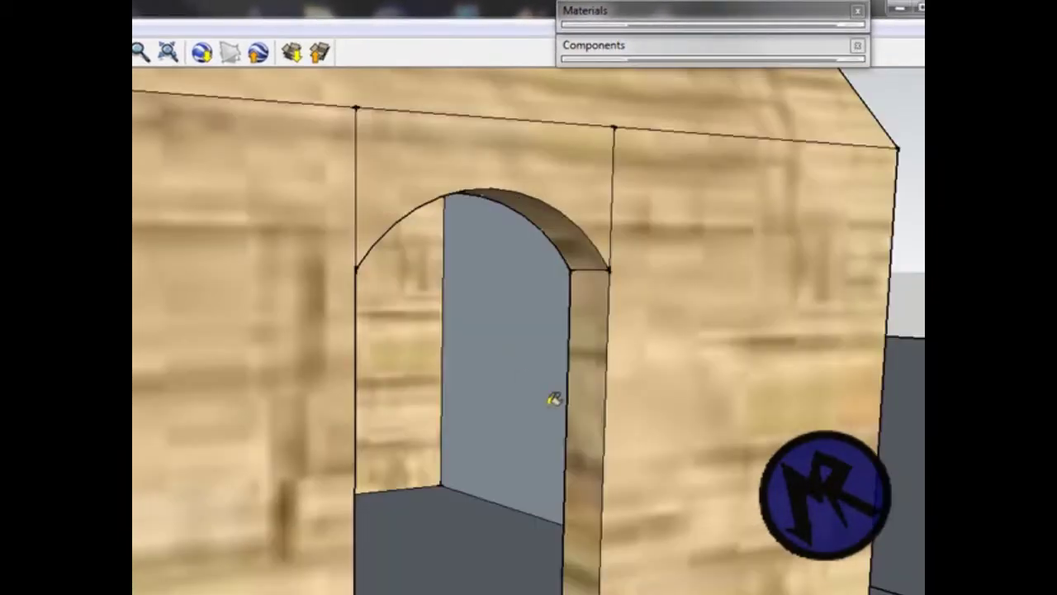
click(550, 401)
From inside the arch, paint the remaining white wall panels sandstone to match
mouse_move(655, 217)
middle_down()
mouse_move(514, 291)
mouse_move(735, 314)
mouse_move(358, 274)
mouse_move(206, 333)
mouse_move(270, 410)
middle_up()
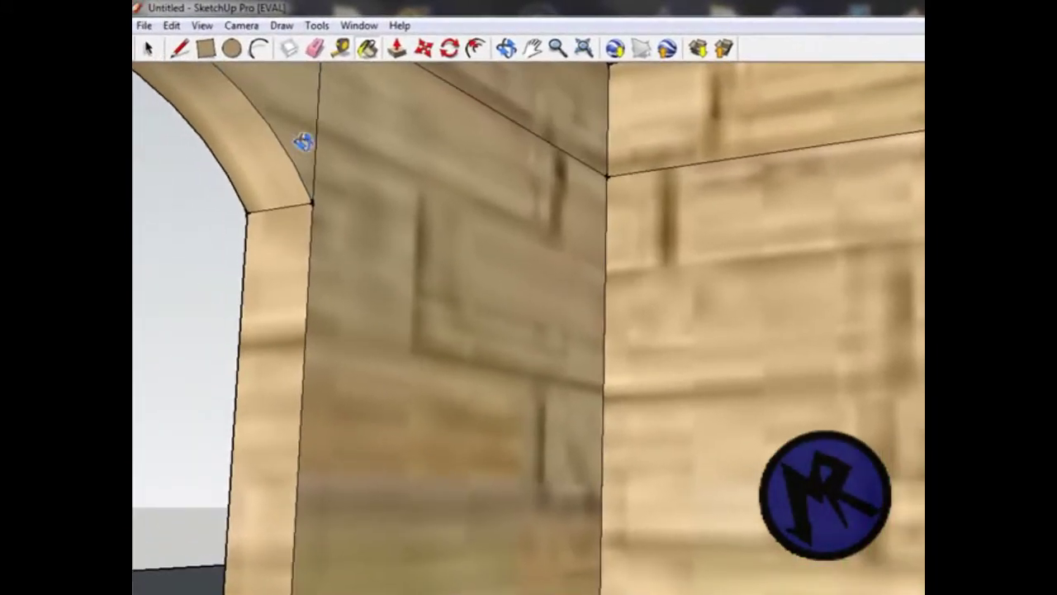
mouse_move(303, 142)
shift+middle_down()
mouse_move(671, 185)
mouse_move(204, 297)
mouse_move(302, 250)
shift+middle_up()
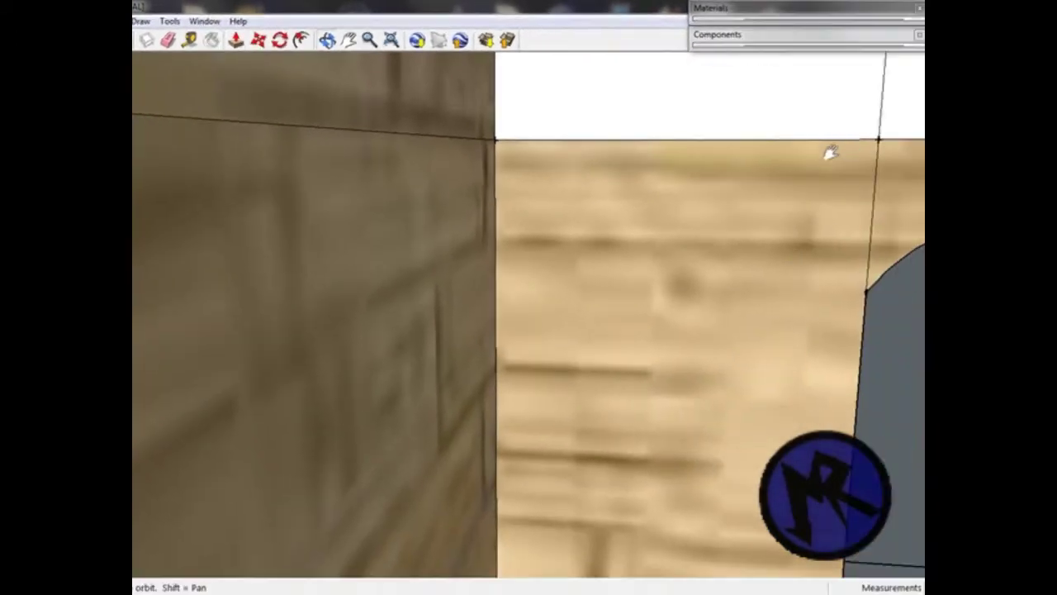
mouse_move(831, 153)
middle_down()
mouse_move(444, 325)
mouse_move(467, 271)
middle_up()
click(578, 190)
click(385, 177)
Orbit around the arch wall and zoom out to inspect the whole textured tower
middle_drag(385, 177, 396, 78)
mouse_move(679, 265)
middle_down()
mouse_move(500, 364)
mouse_move(725, 288)
middle_up()
scroll(724, 289, down, 5)
scroll(570, 347, down, 3)
mouse_move(571, 347)
middle_down()
mouse_move(669, 401)
mouse_move(652, 248)
middle_up()
scroll(669, 401, up, 2)
scroll(649, 192, up, 3)
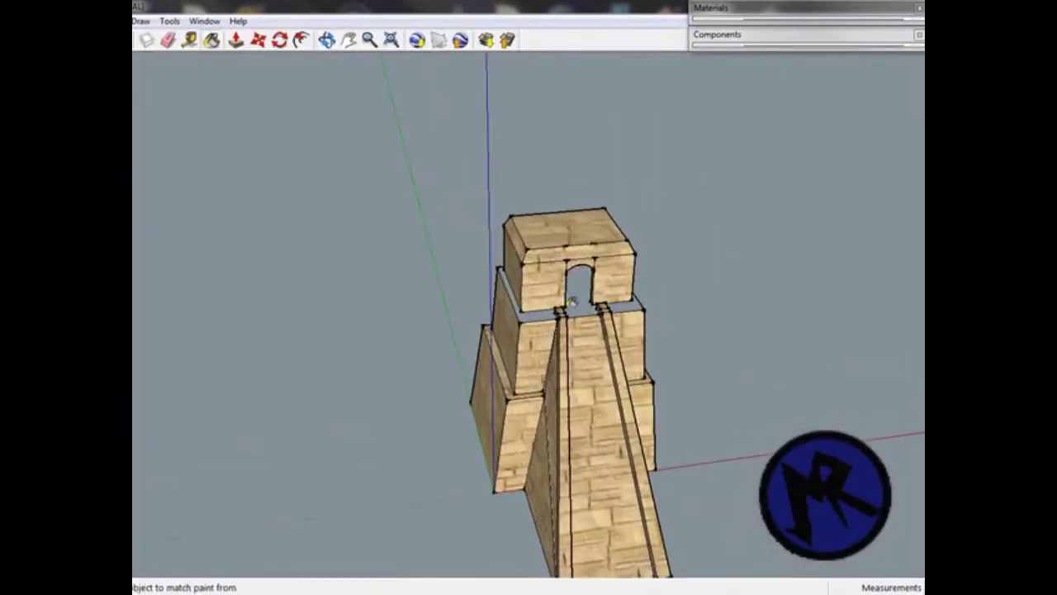
middle_drag(572, 291, 859, 209)
Paint the ground plane with the Vegetation_Blur7 grass material from the Vegetation category
scroll(415, 200, down, 5)
mouse_move(415, 201)
shift+middle_down()
mouse_move(517, 323)
mouse_move(694, 113)
shift+middle_up()
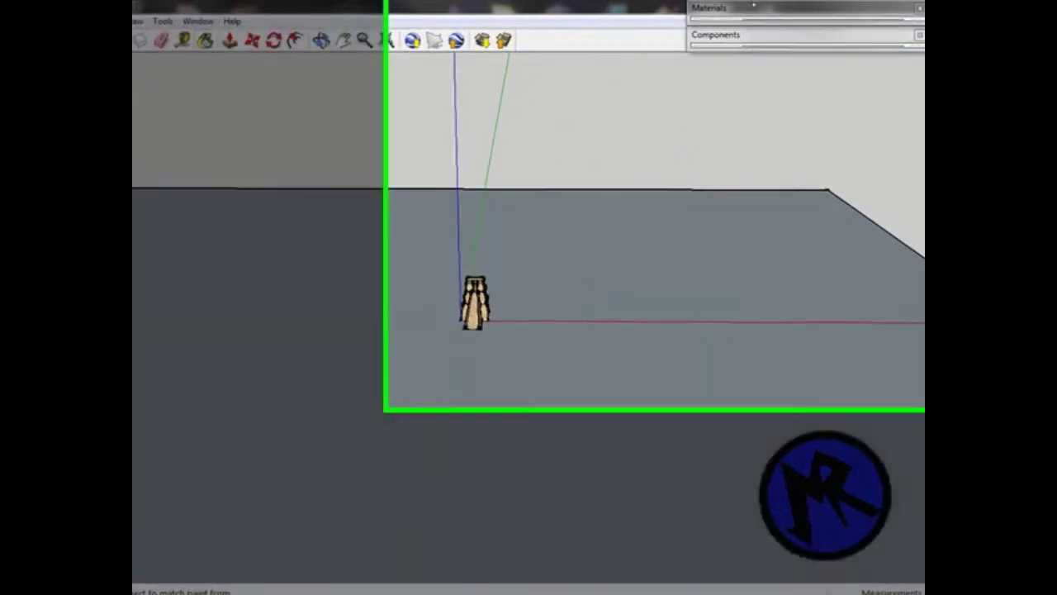
click(727, 8)
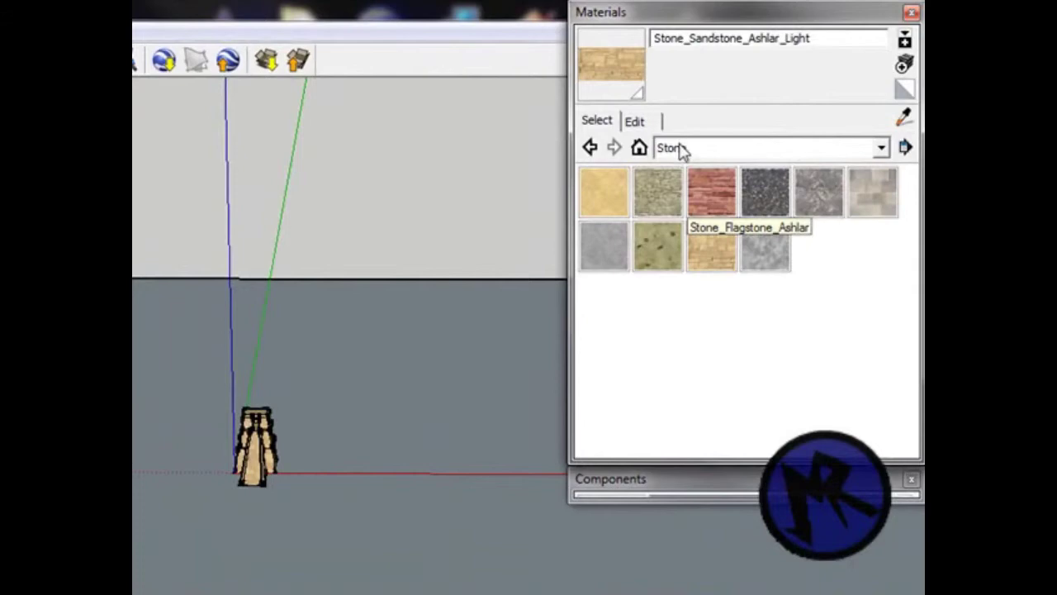
click(814, 149)
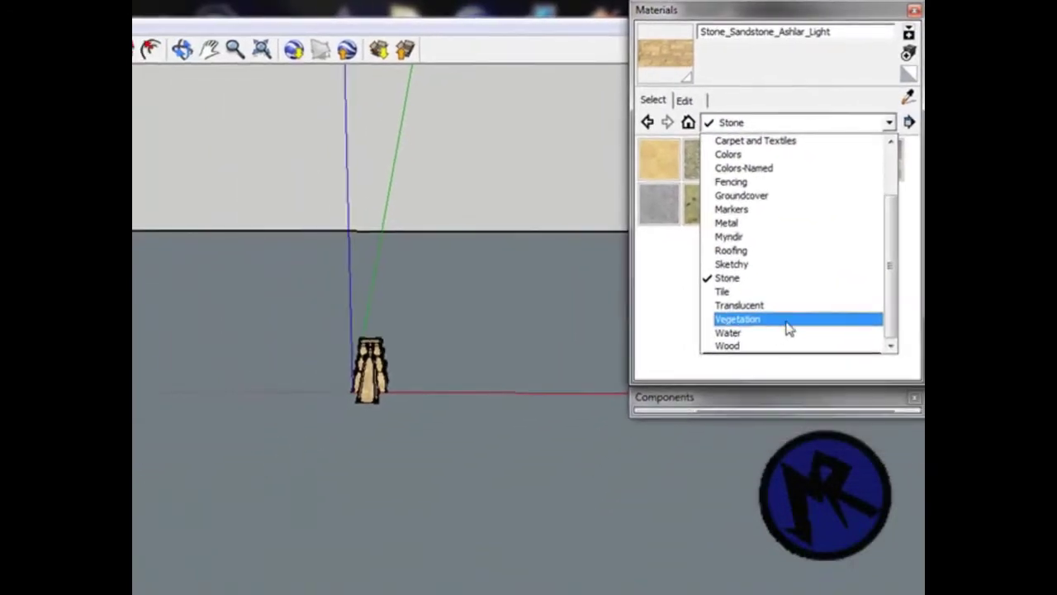
click(759, 319)
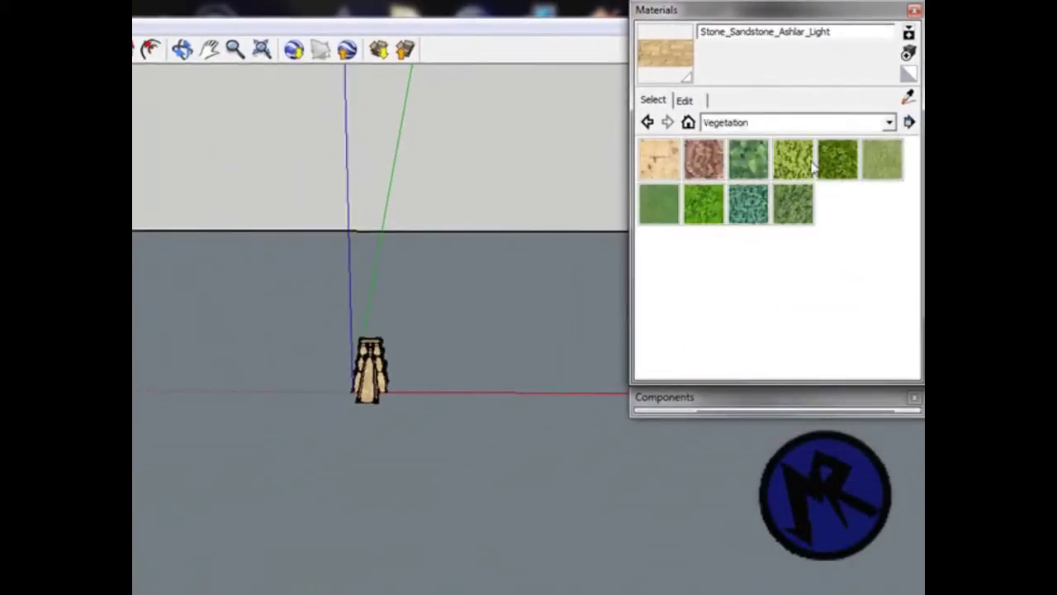
click(848, 159)
click(425, 509)
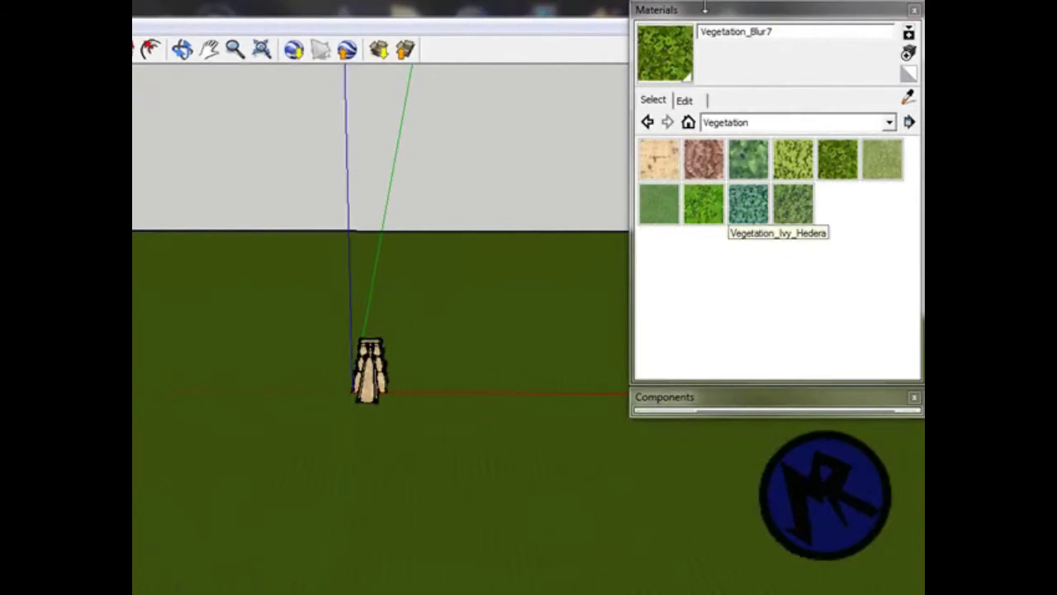
click(686, 100)
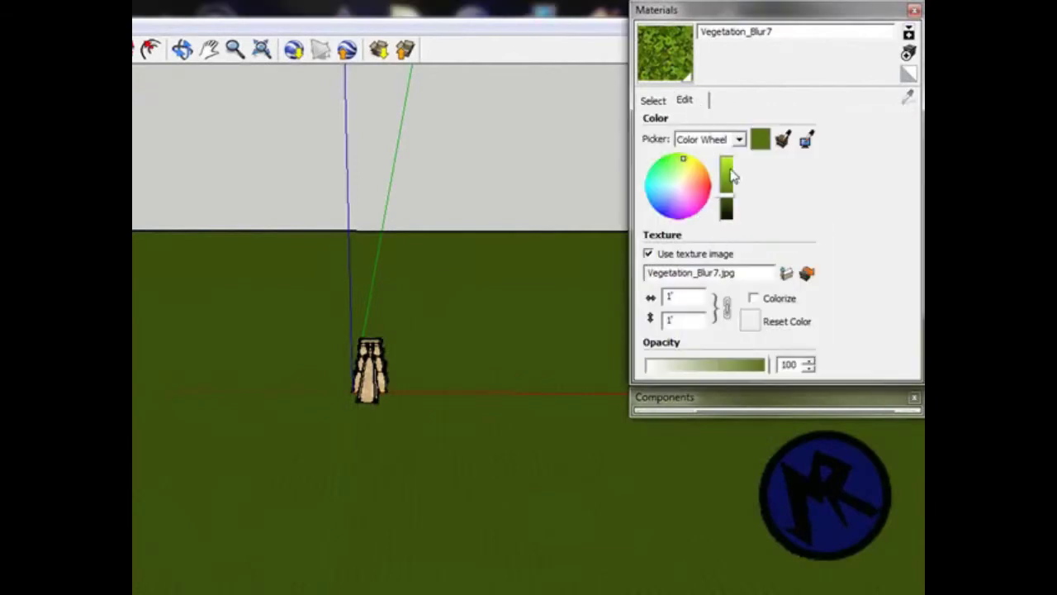
click(742, 14)
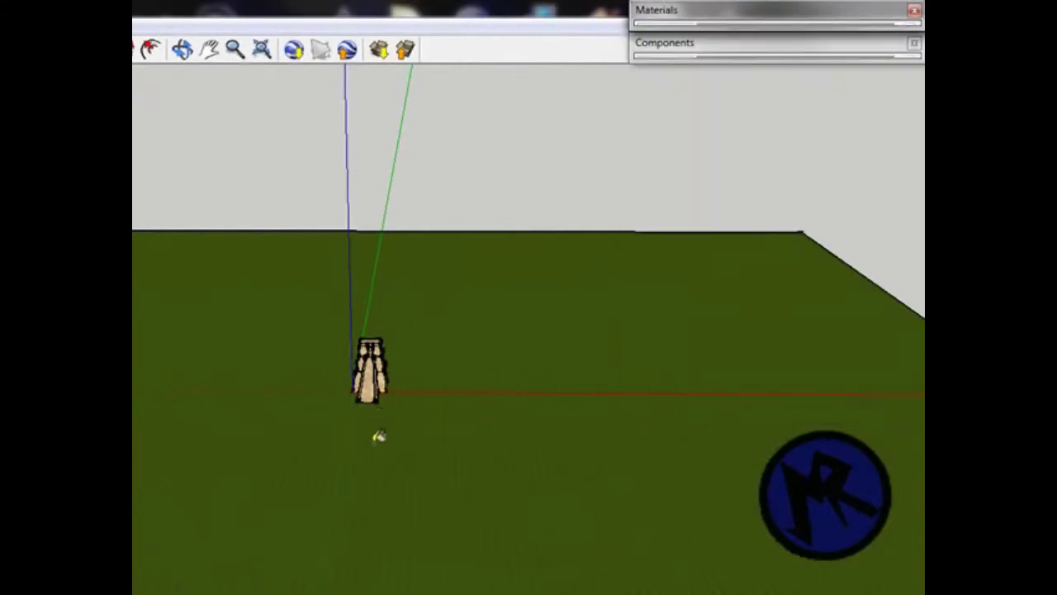
Orbit from eye level up over the tower's top and round to its doorway and staircase
middle_drag(379, 436, 542, 448)
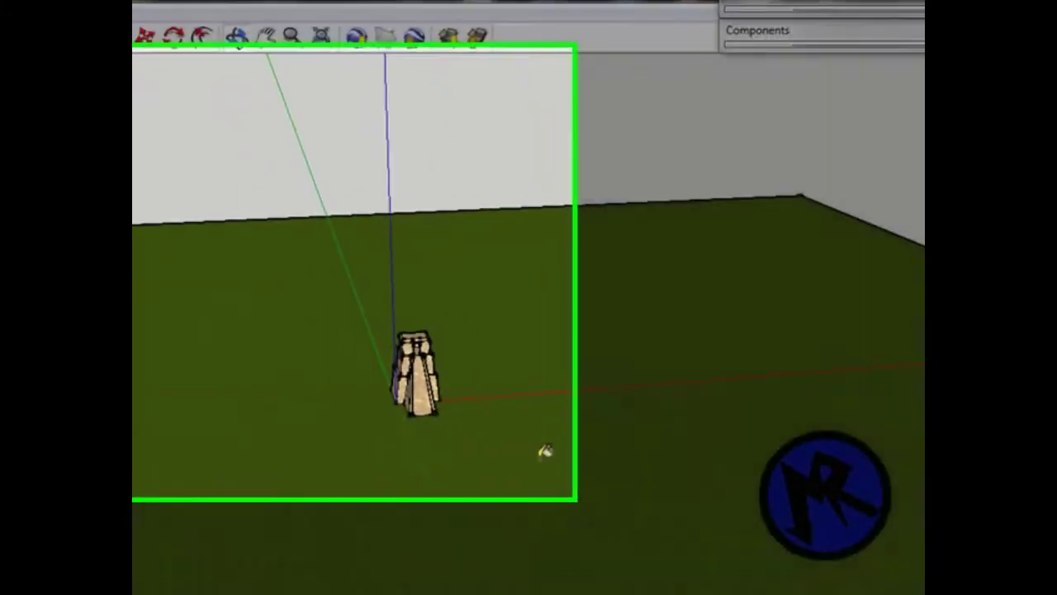
middle_drag(724, 498, 703, 368)
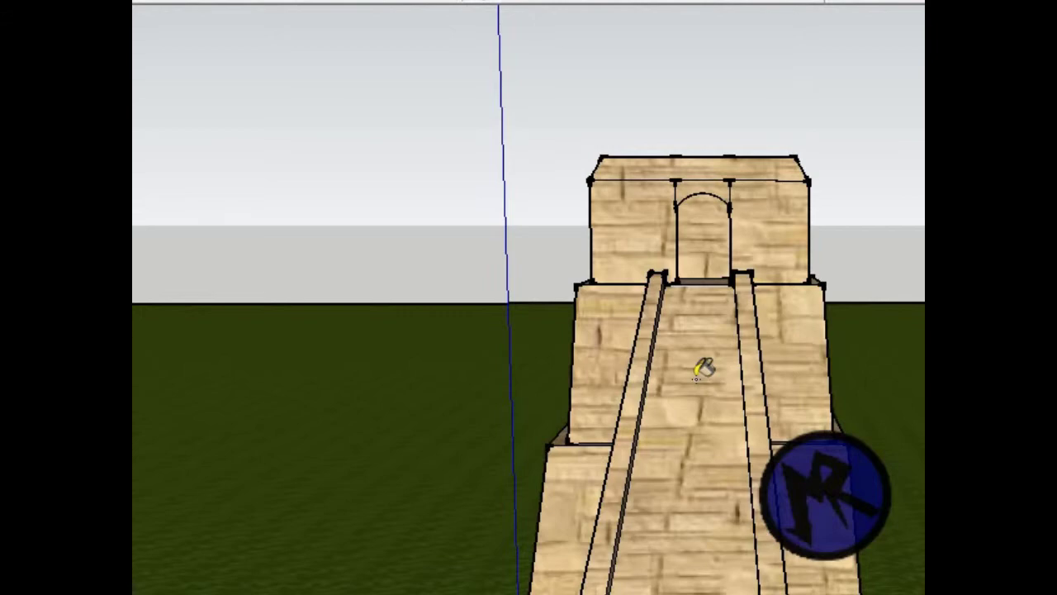
mouse_move(702, 368)
middle_down()
mouse_move(418, 322)
mouse_move(559, 283)
mouse_move(614, 368)
mouse_move(915, 555)
middle_up()
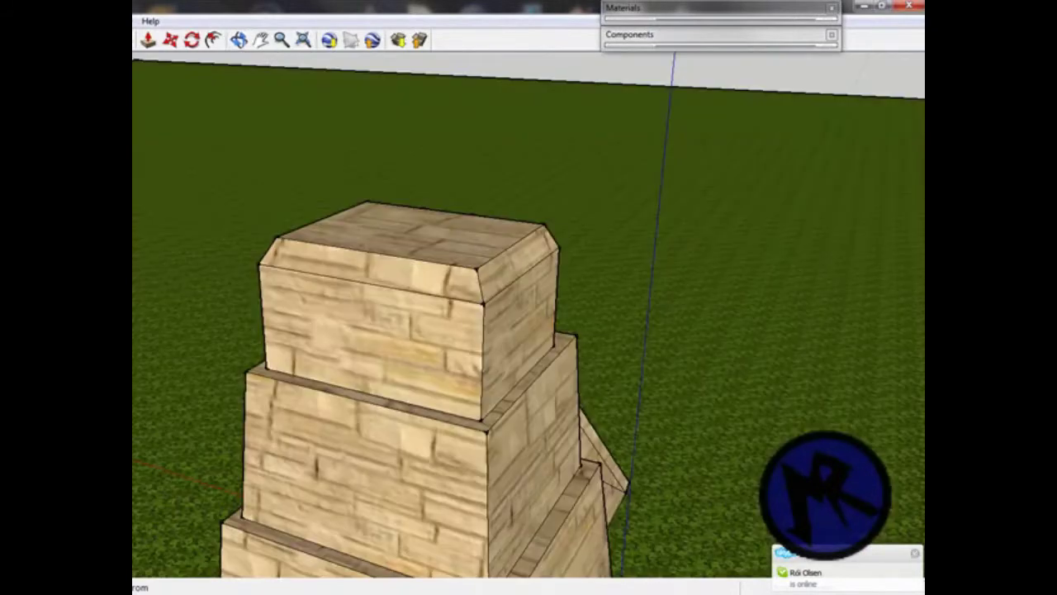
mouse_move(914, 555)
middle_down()
mouse_move(316, 419)
mouse_move(548, 408)
mouse_move(607, 209)
mouse_move(529, 194)
mouse_move(292, 214)
mouse_move(170, 411)
mouse_move(517, 569)
mouse_move(855, 562)
mouse_move(832, 423)
mouse_move(873, 255)
middle_up()
Draw the first two rectangular ground faces beside the green square
scroll(869, 256, down, 5)
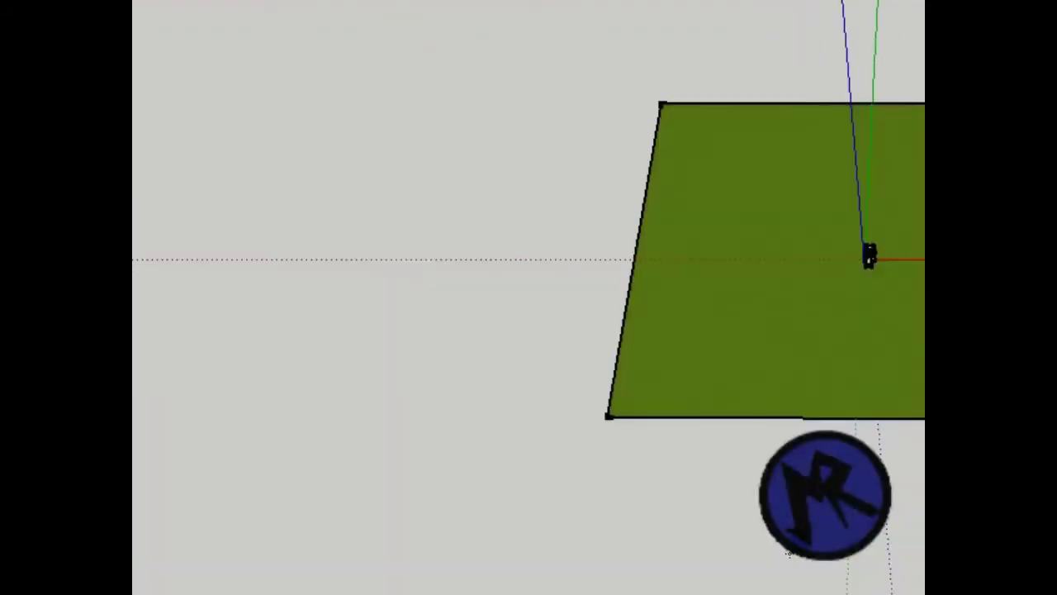
scroll(869, 256, down, 2)
scroll(854, 302, down, 2)
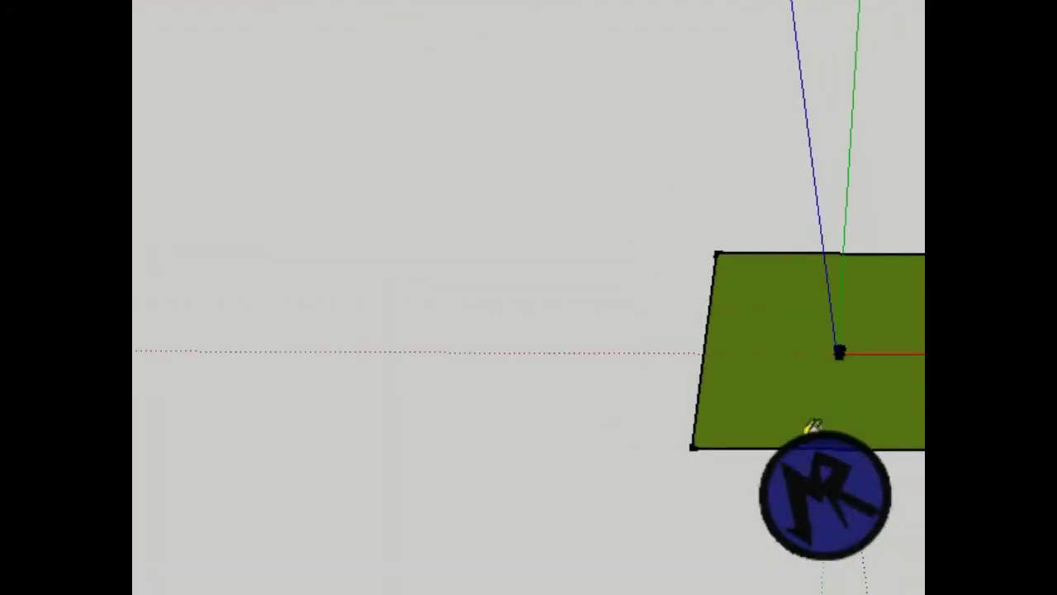
scroll(818, 359, down, 2)
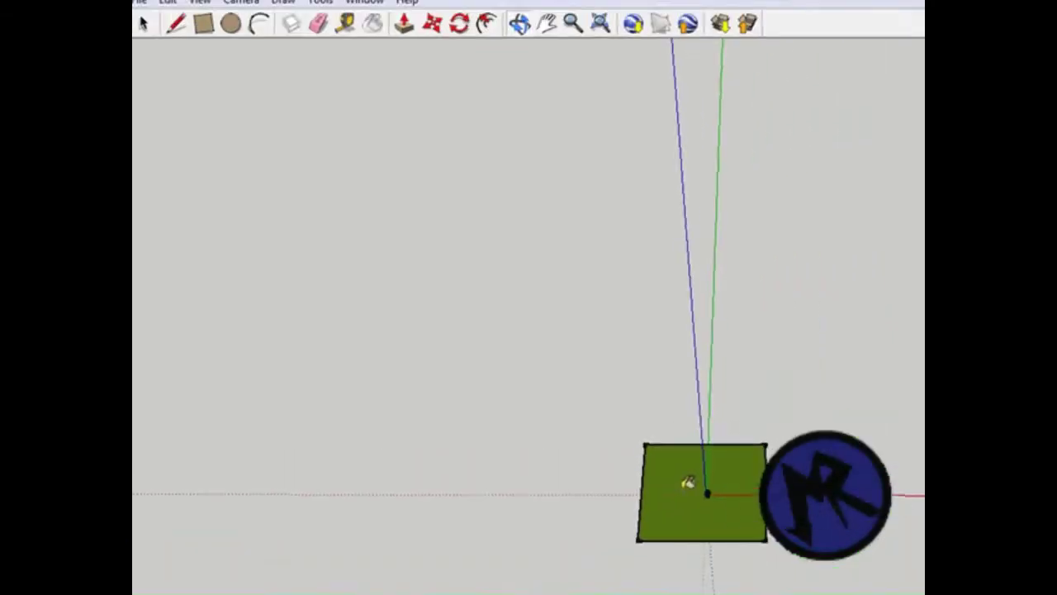
click(207, 50)
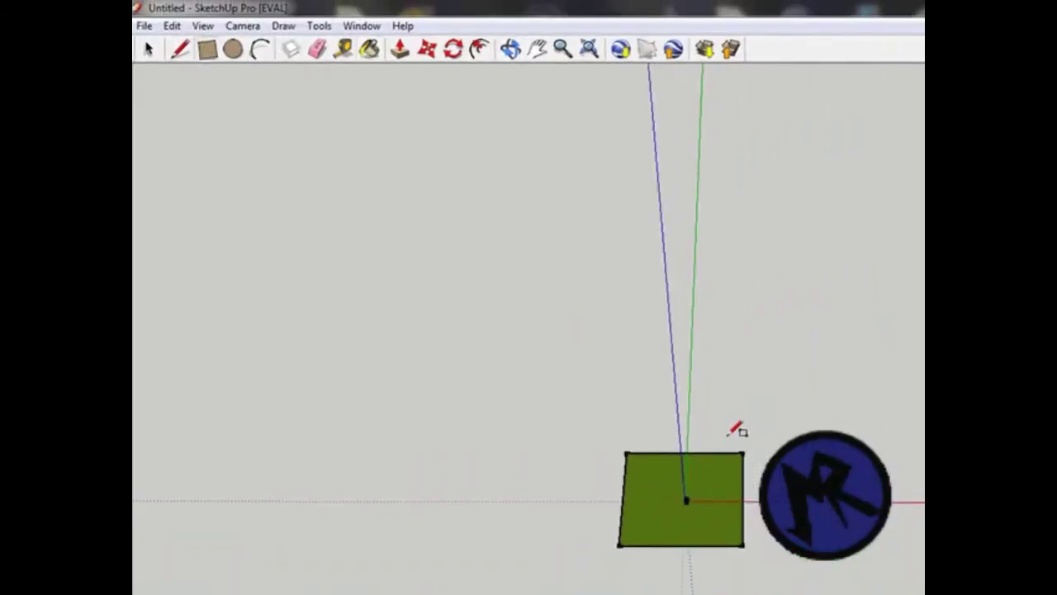
click(743, 452)
click(139, 180)
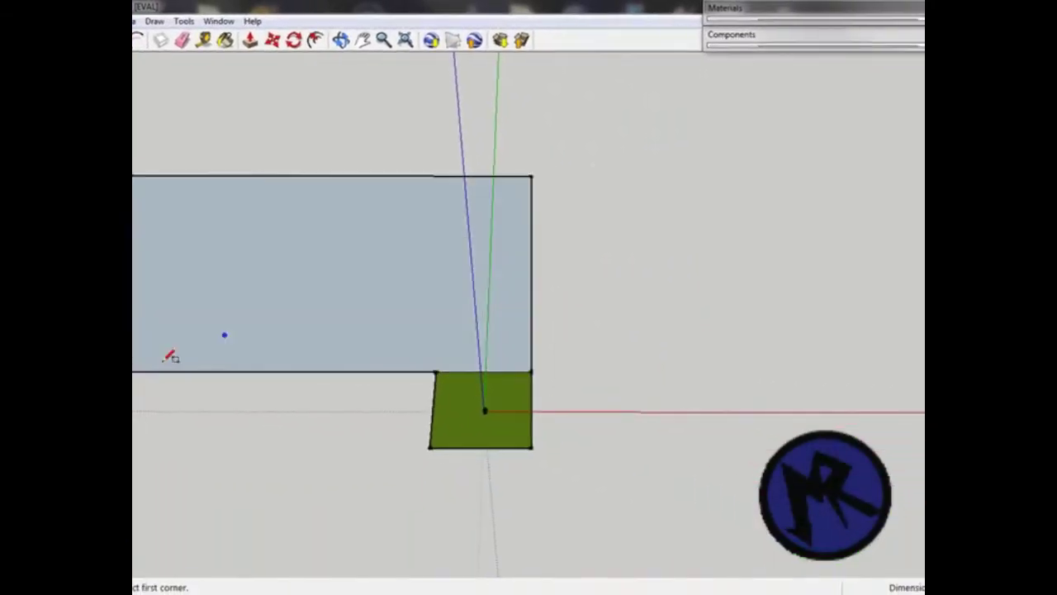
click(133, 371)
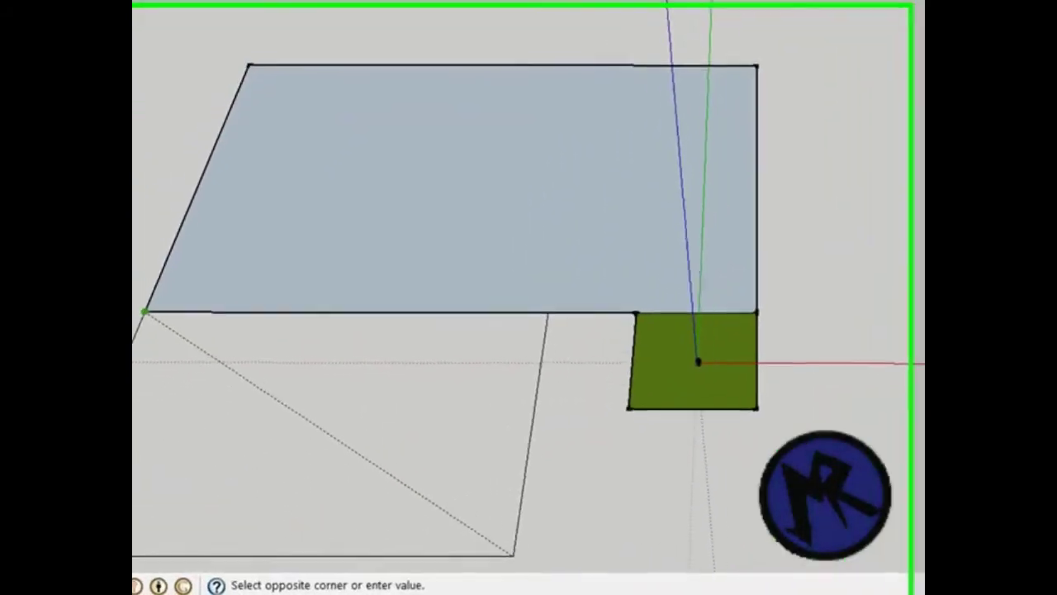
click(628, 527)
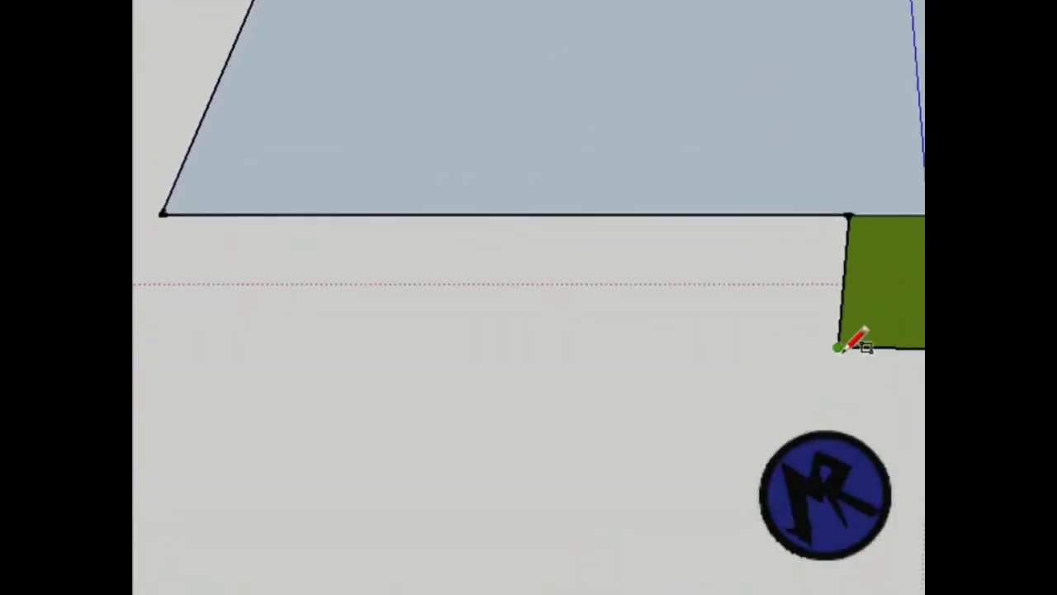
Draw three more rectangles below and right of the green square to close the surrounding plane
click(838, 347)
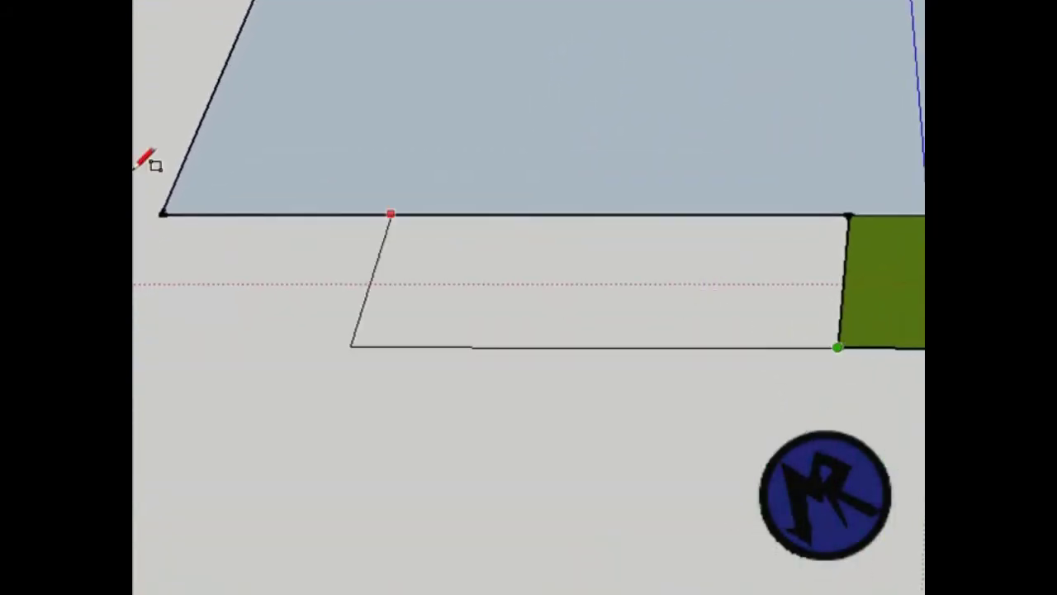
click(220, 212)
click(517, 392)
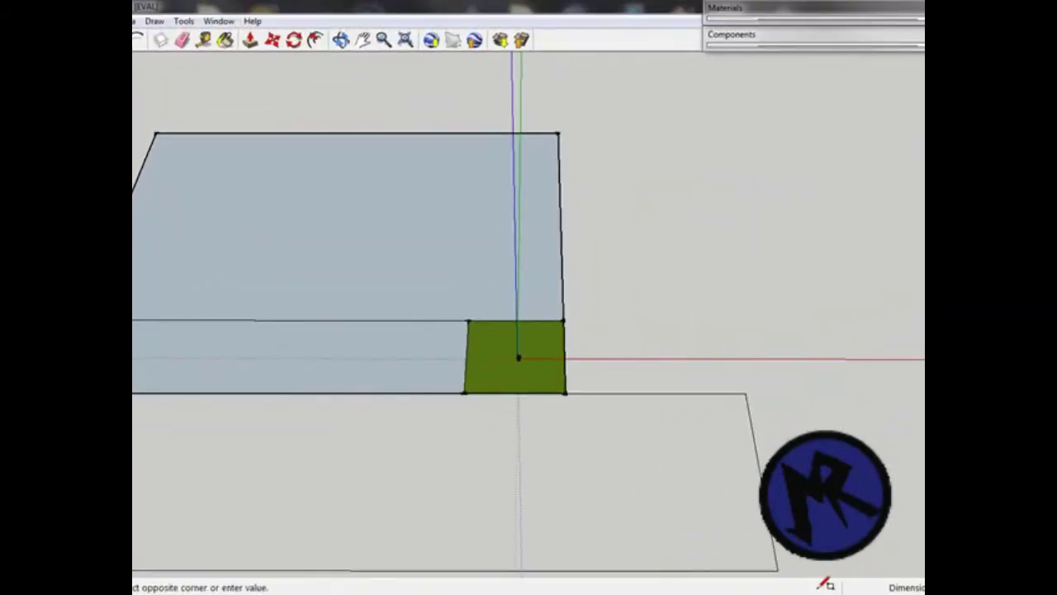
click(814, 577)
click(776, 375)
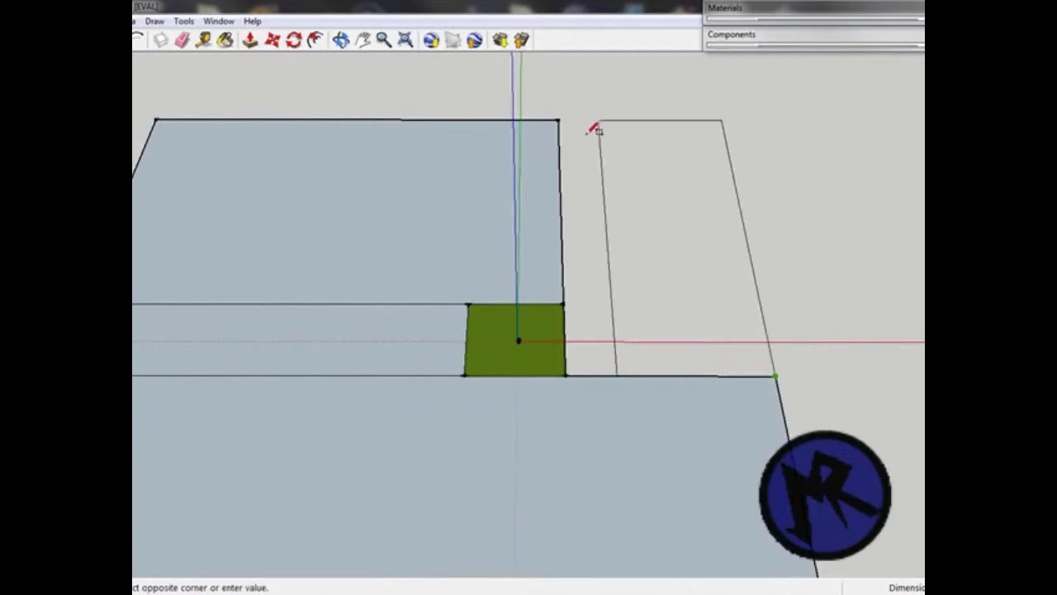
click(561, 120)
click(203, 41)
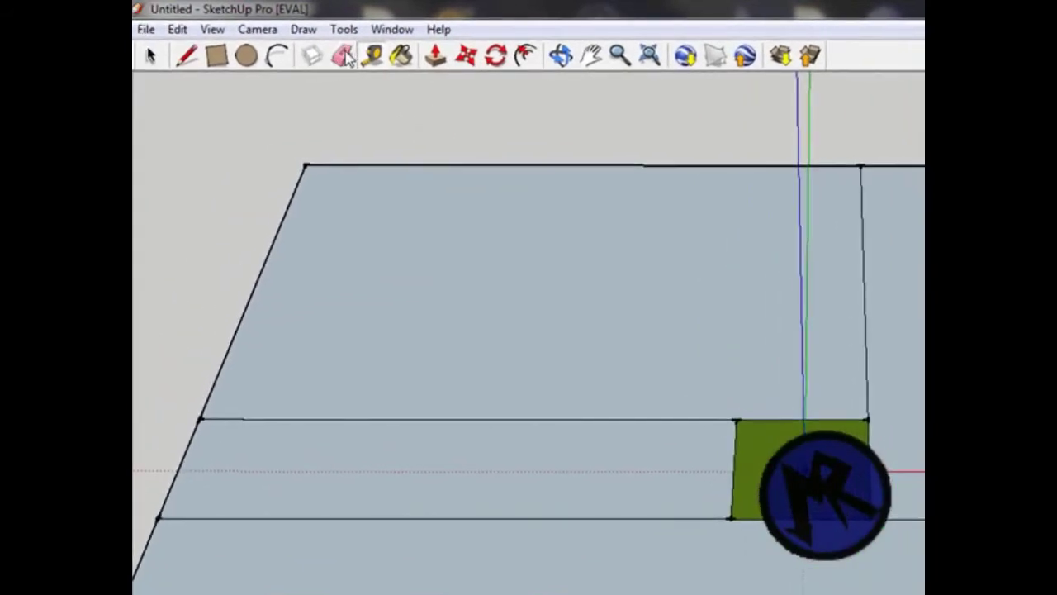
Erase the dividing edges left, right and above the green square
click(345, 55)
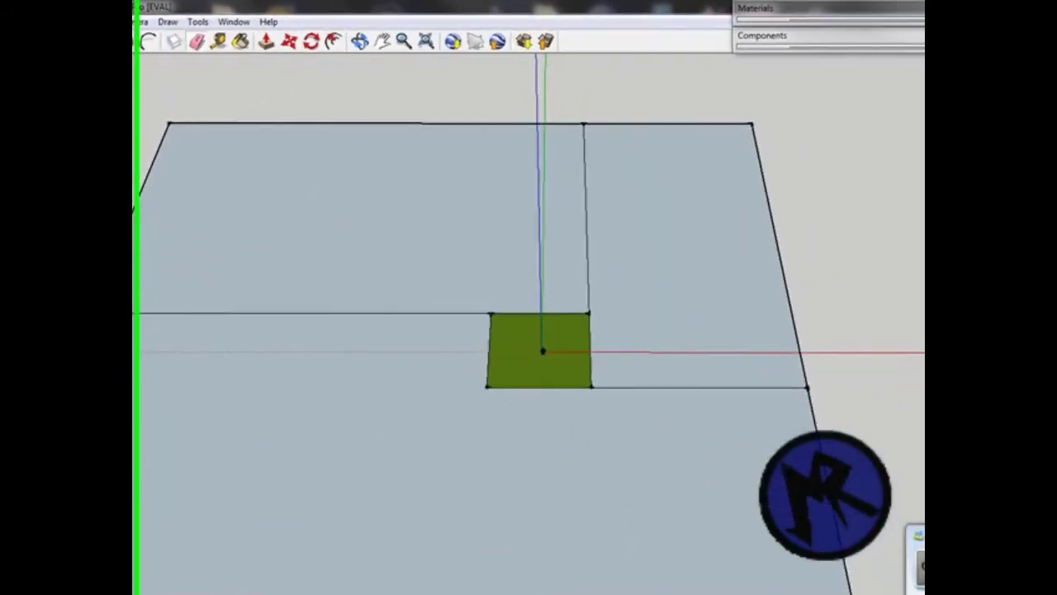
click(408, 303)
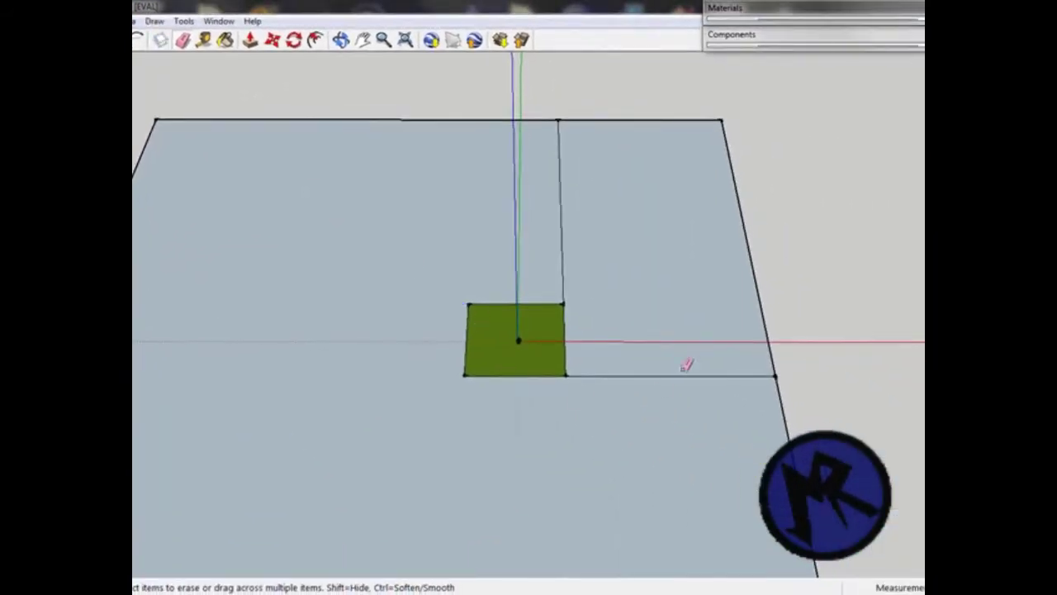
click(650, 380)
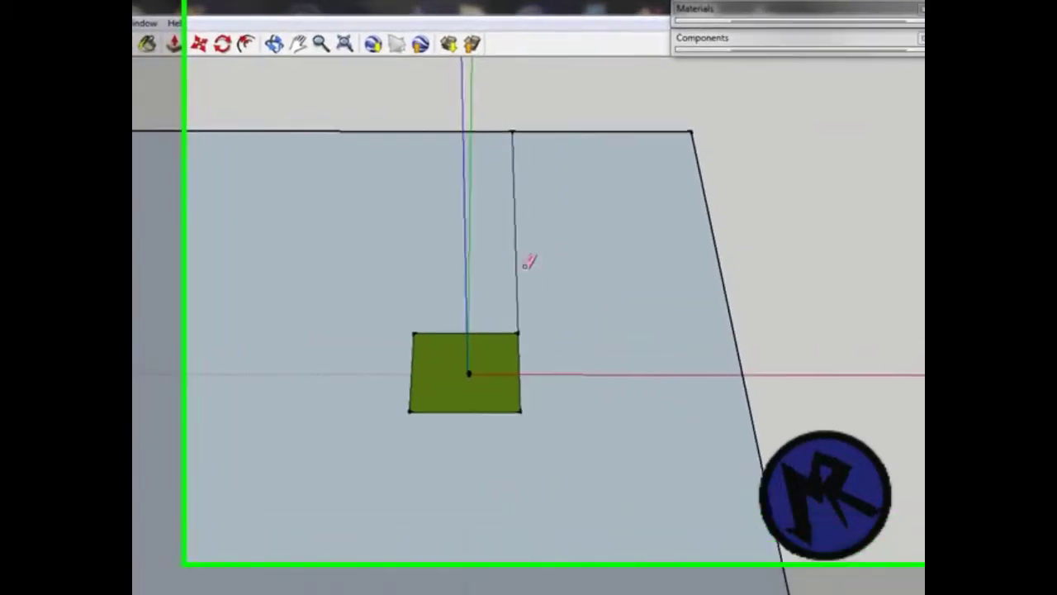
click(562, 239)
mouse_move(529, 273)
middle_down()
mouse_move(530, 150)
mouse_move(680, 43)
middle_up()
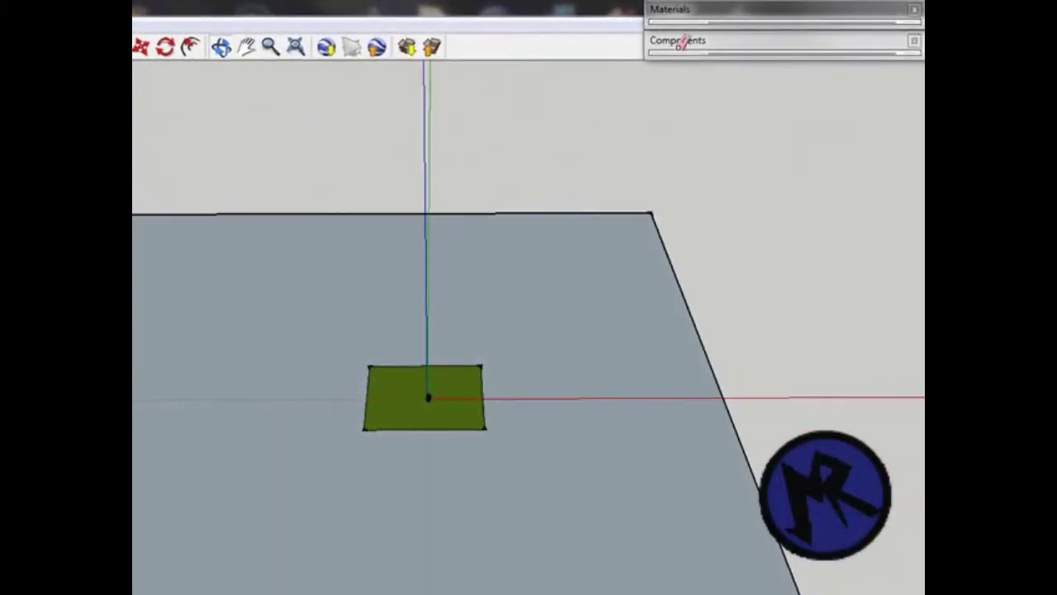
Paint the plane around the grass square with Water_Deep from the Water collection
click(674, 10)
click(666, 96)
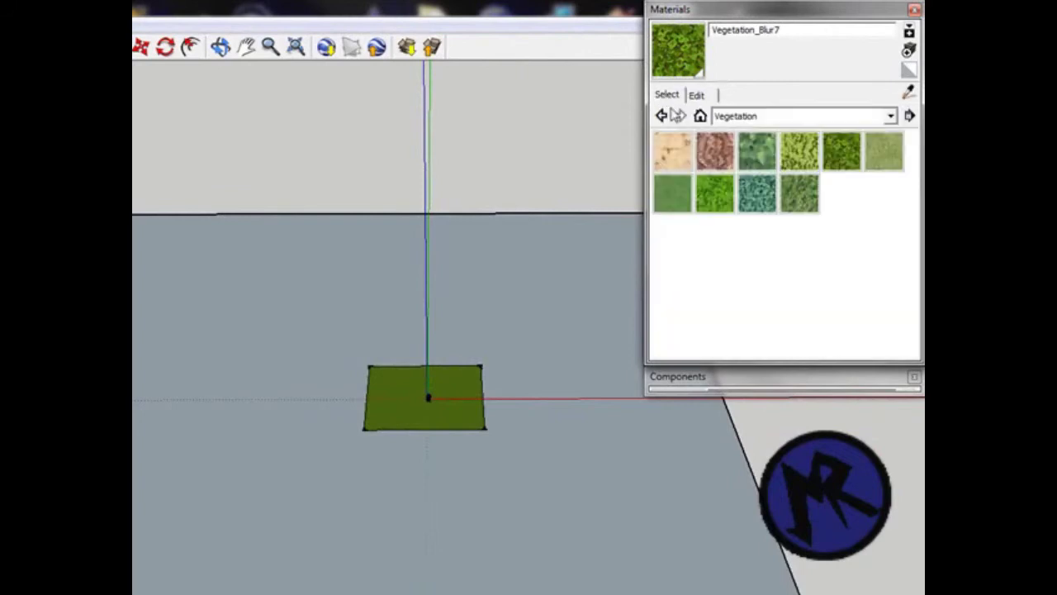
click(754, 122)
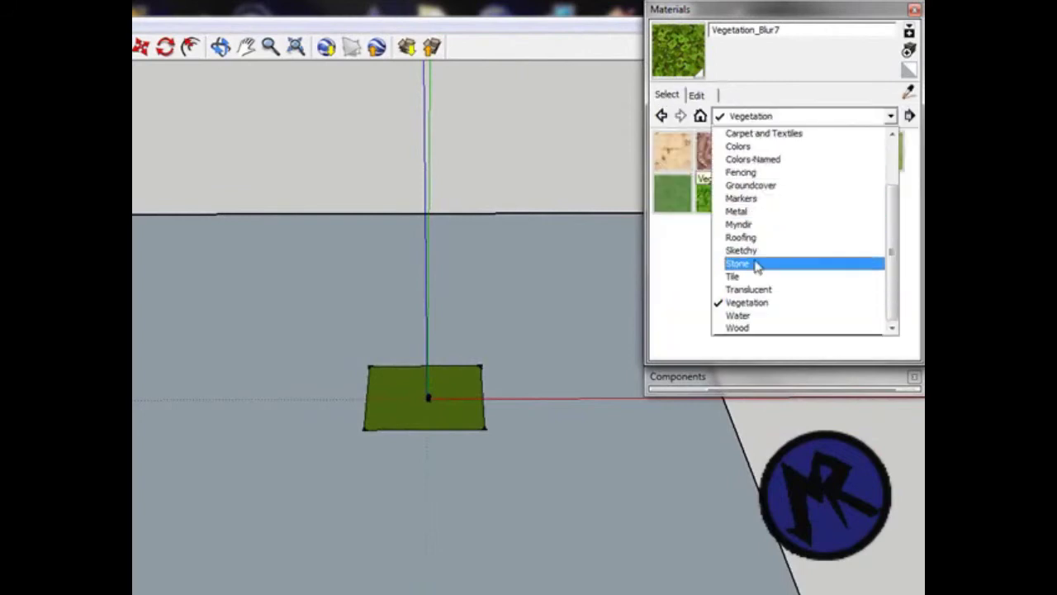
click(758, 317)
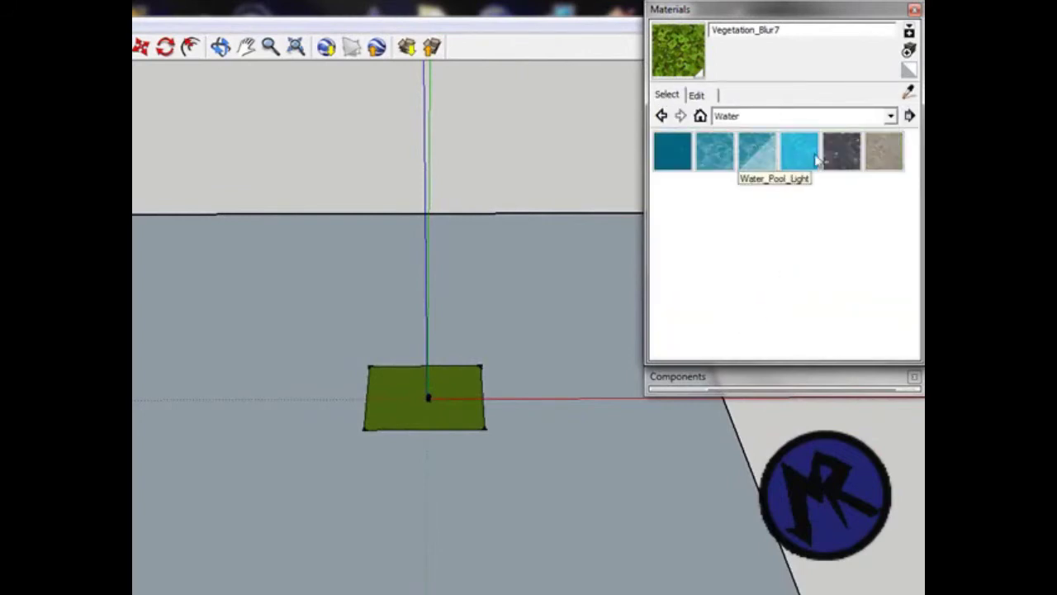
click(545, 549)
mouse_move(550, 512)
middle_down()
mouse_move(458, 446)
mouse_move(305, 269)
middle_up()
Zoom and orbit to a frontal view of the tower with the horizon visible
scroll(304, 268, up, 4)
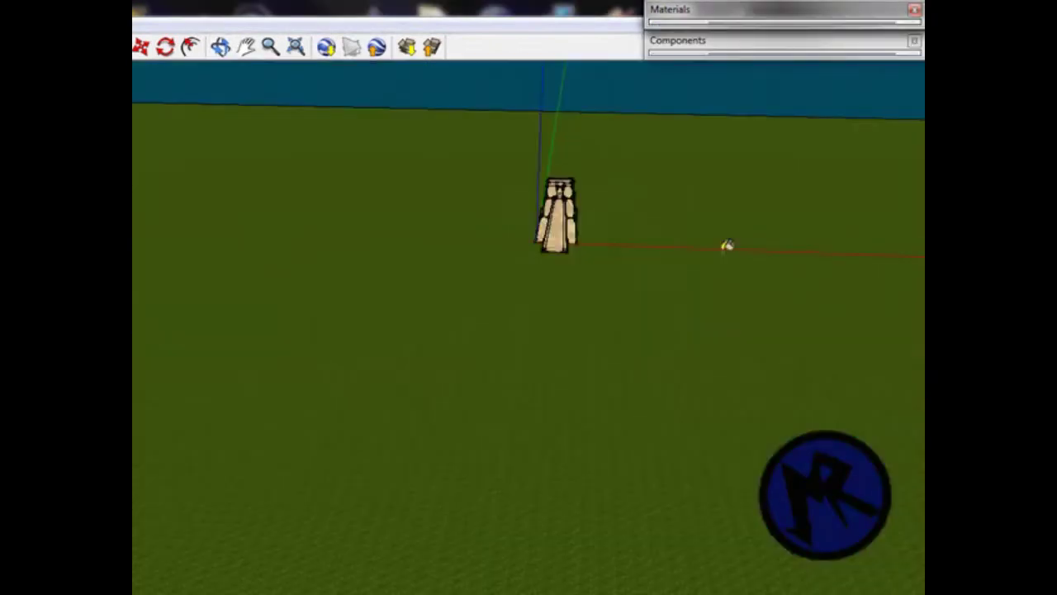
shift+middle_drag(727, 246, 717, 308)
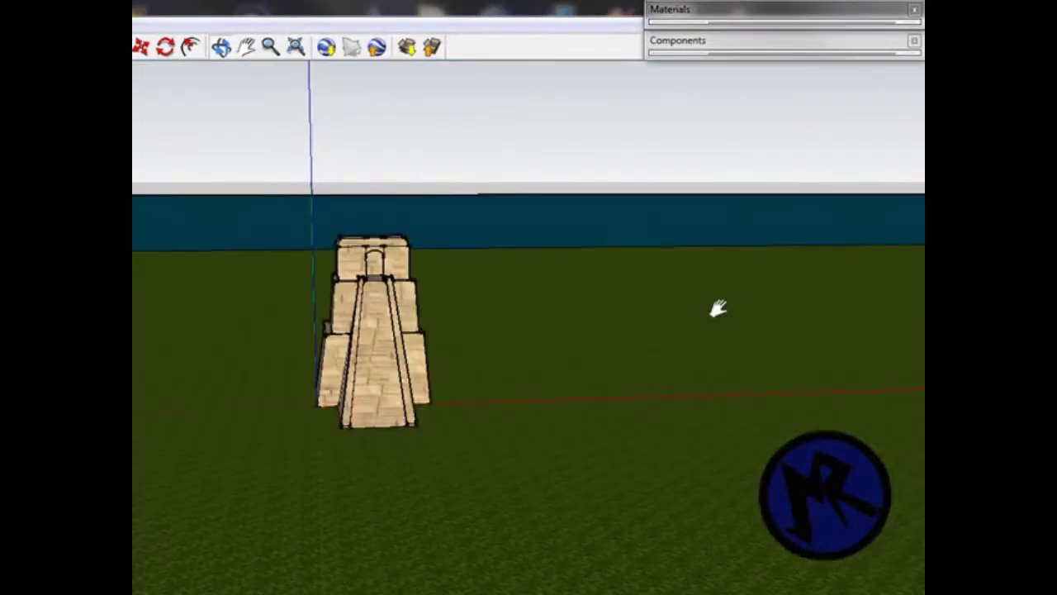
mouse_move(717, 308)
middle_down()
mouse_move(716, 255)
mouse_move(597, 310)
mouse_move(624, 335)
middle_up()
key(b)
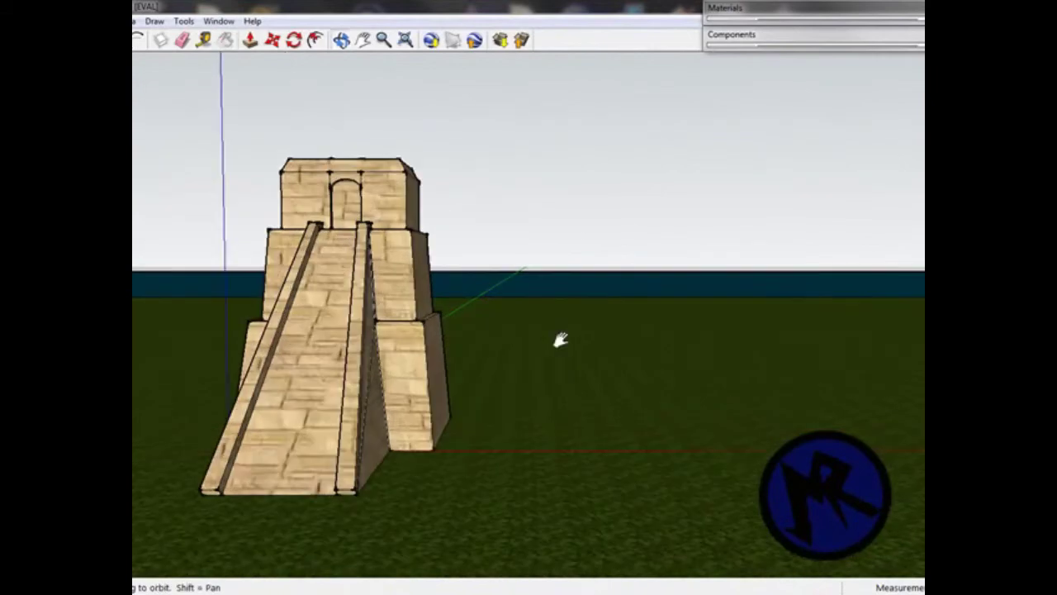
scroll(624, 335, down, 2)
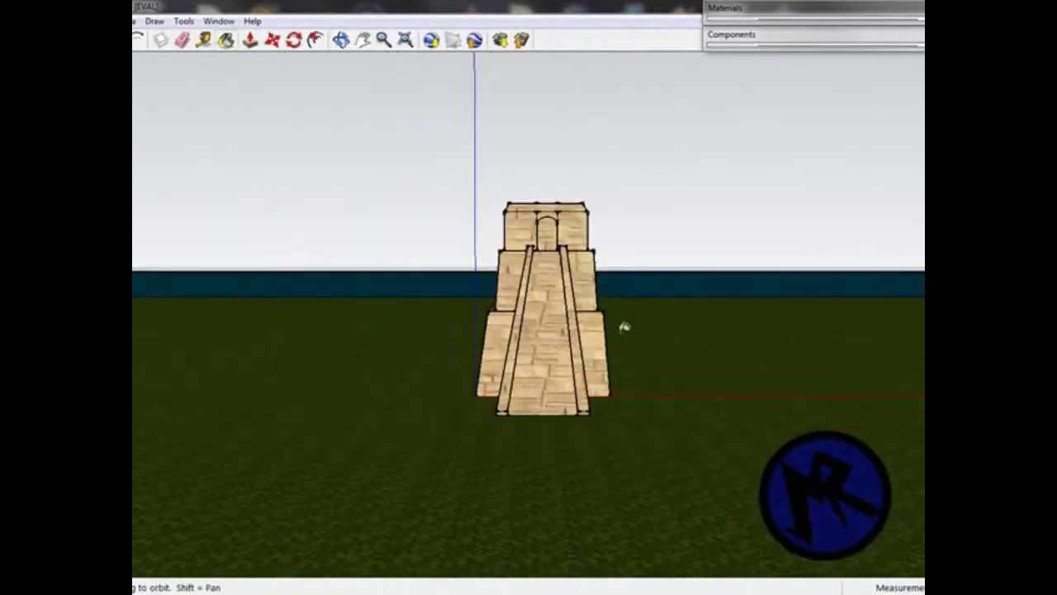
scroll(624, 327, up, 1)
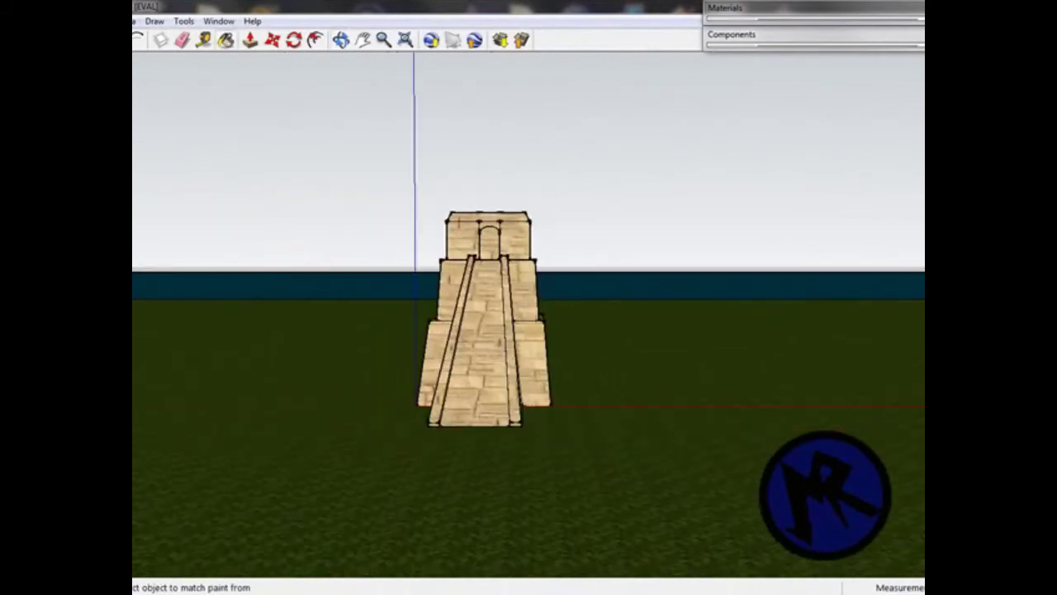
key(alt+v)
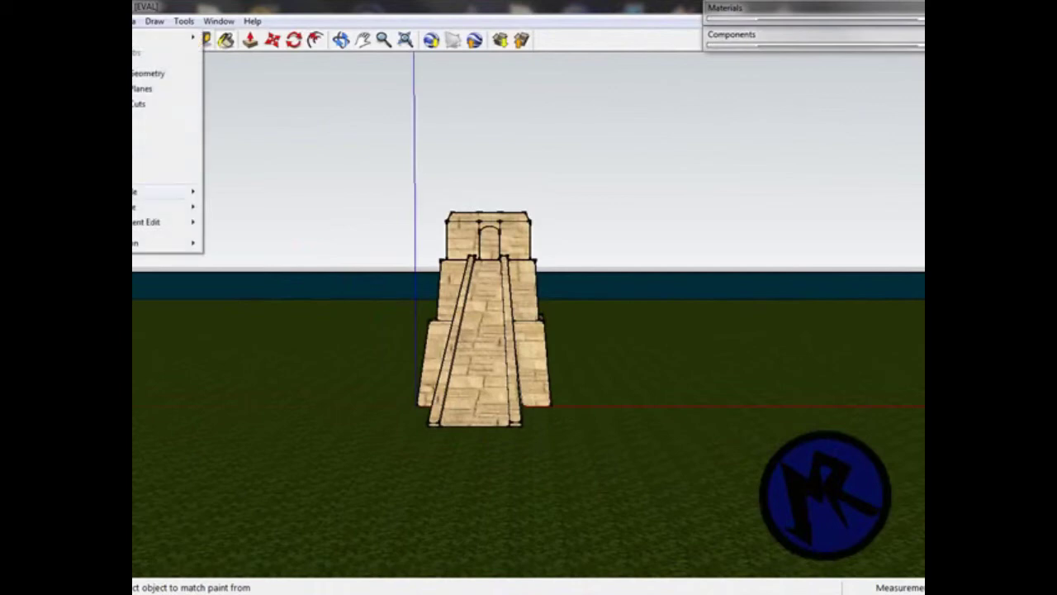
Turn on Fog and Shadows, then orbit the tower to inspect its shadow on the grass
click(133, 142)
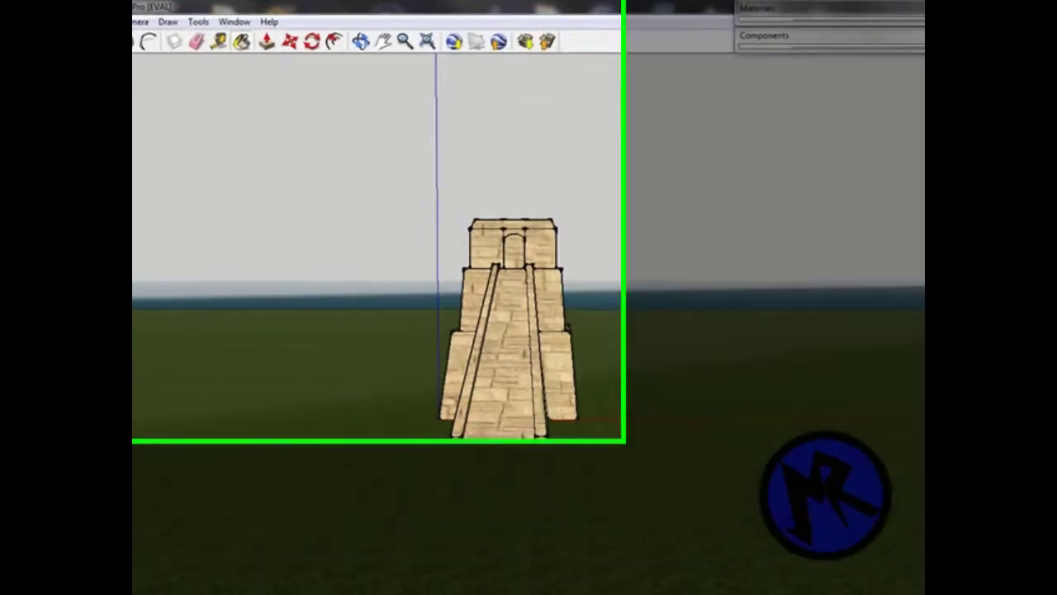
key(alt+v)
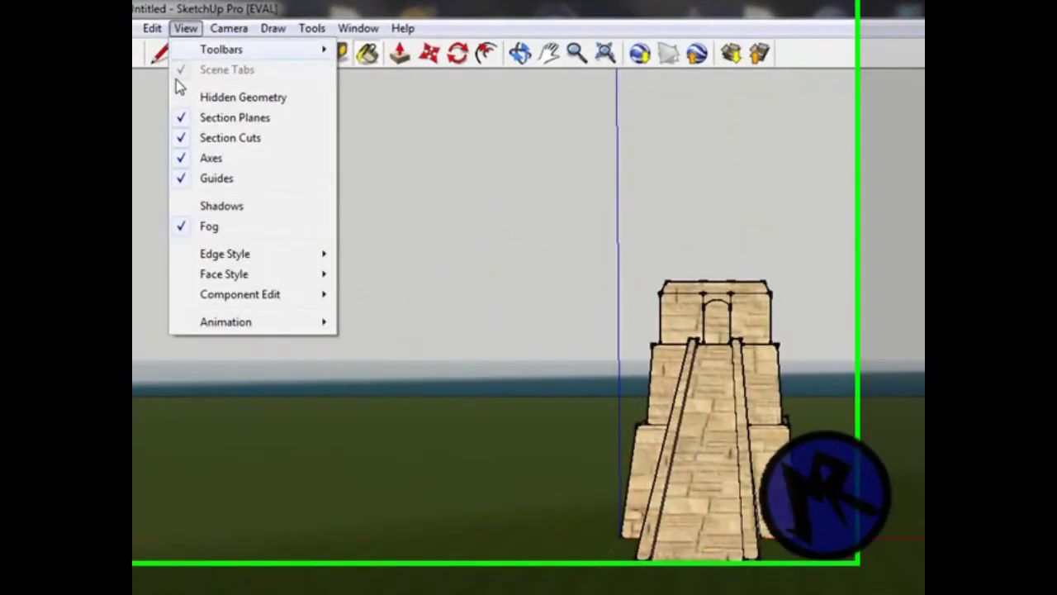
click(252, 219)
mouse_move(541, 347)
middle_down()
mouse_move(447, 373)
mouse_move(644, 361)
mouse_move(505, 313)
middle_up()
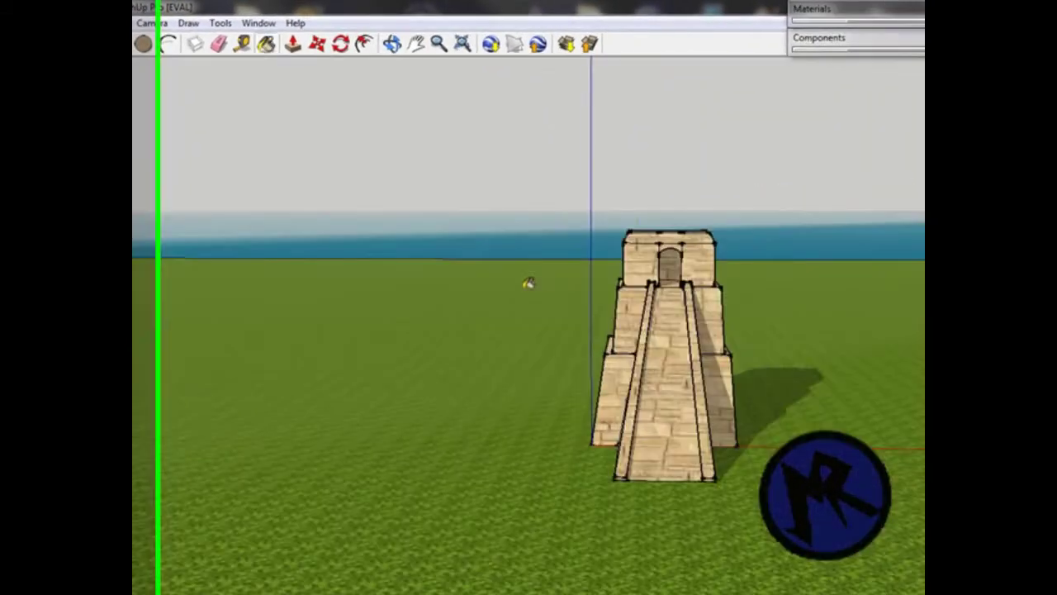
middle_drag(466, 258, 289, 246)
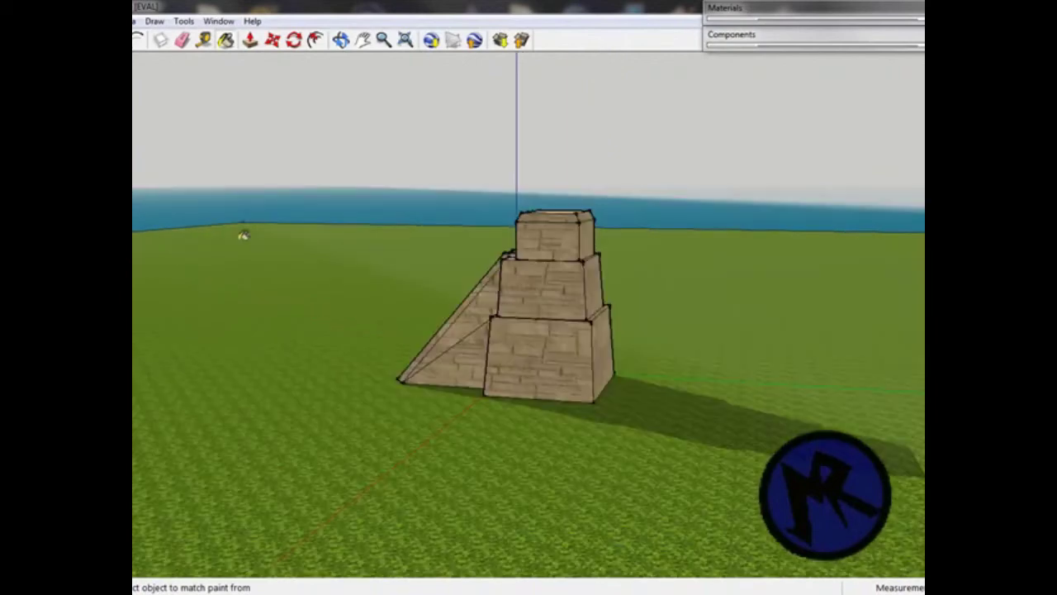
mouse_move(243, 235)
middle_down()
mouse_move(399, 284)
mouse_move(248, 400)
mouse_move(611, 345)
mouse_move(283, 326)
middle_up()
Leave the View menu's edge style options unchanged and tilt the view upward
key(b)
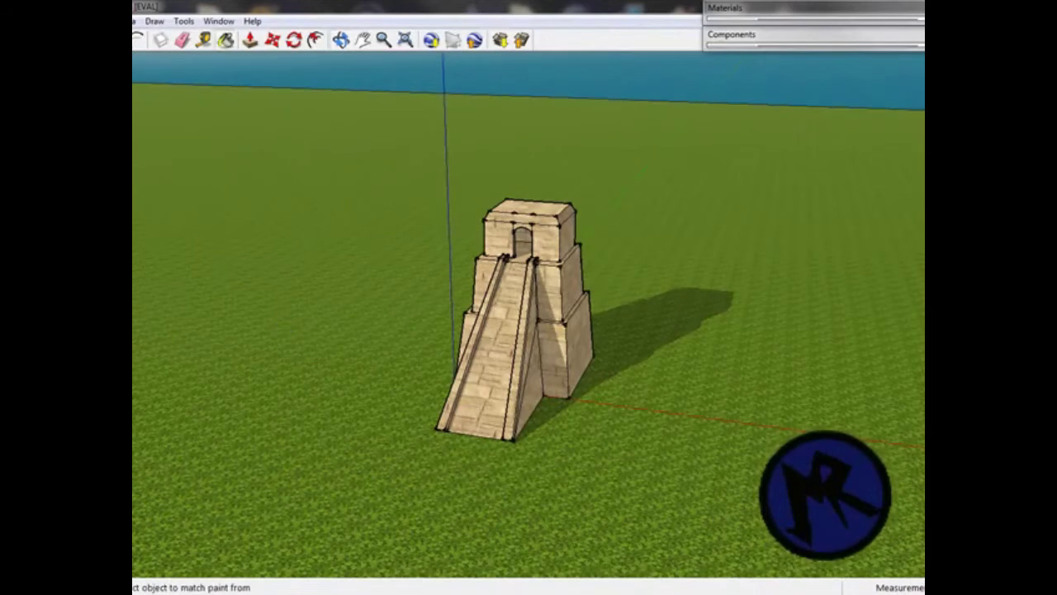
click(133, 21)
mouse_move(161, 191)
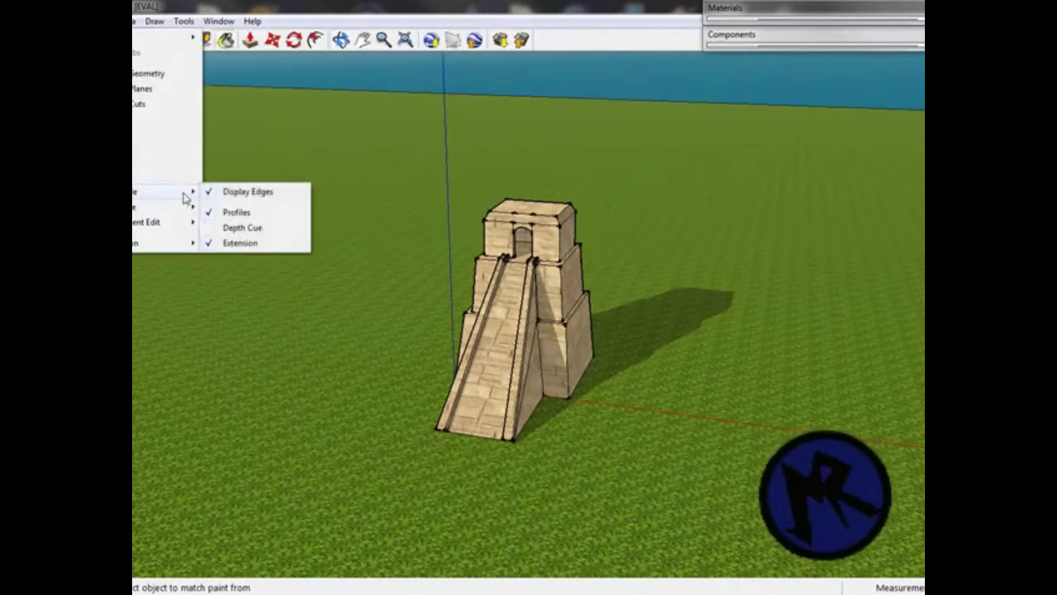
click(231, 192)
mouse_move(479, 295)
middle_down()
mouse_move(416, 192)
mouse_move(532, 252)
middle_up()
drag(531, 252, 396, 201)
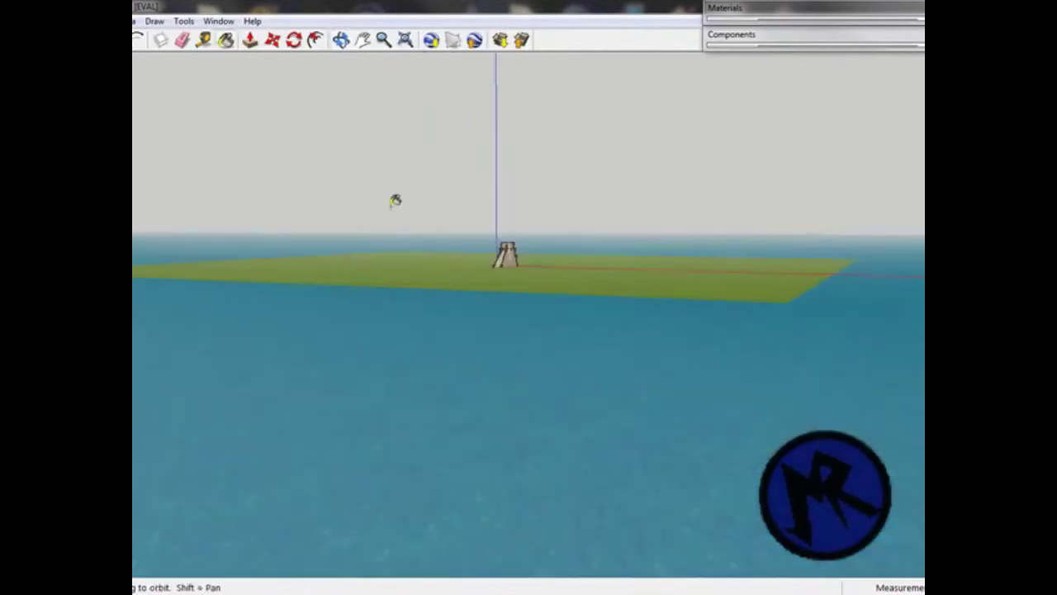
scroll(395, 200, up, 5)
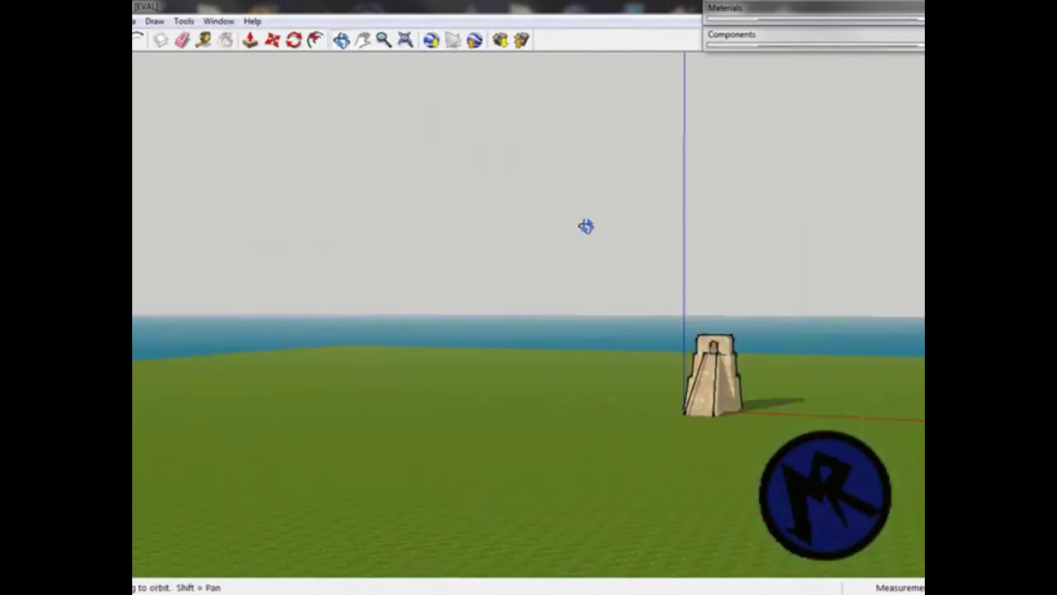
drag(586, 225, 825, 198)
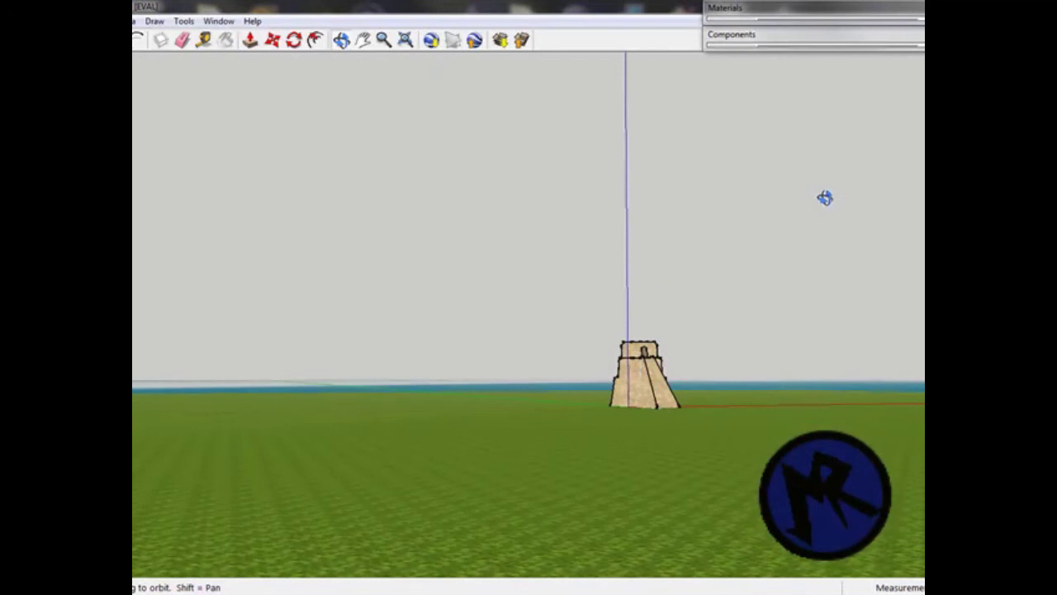
key(b)
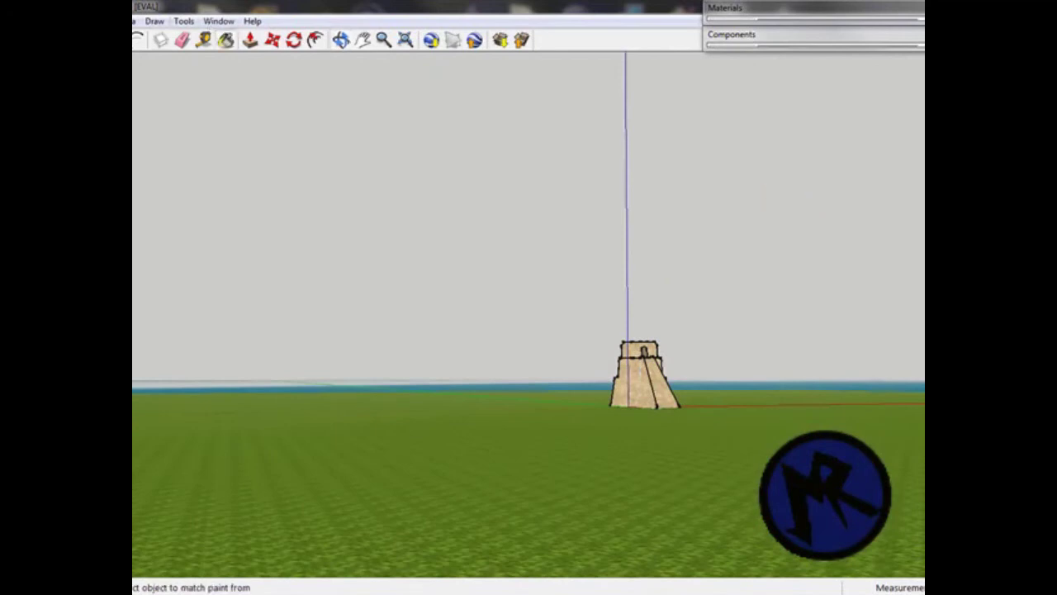